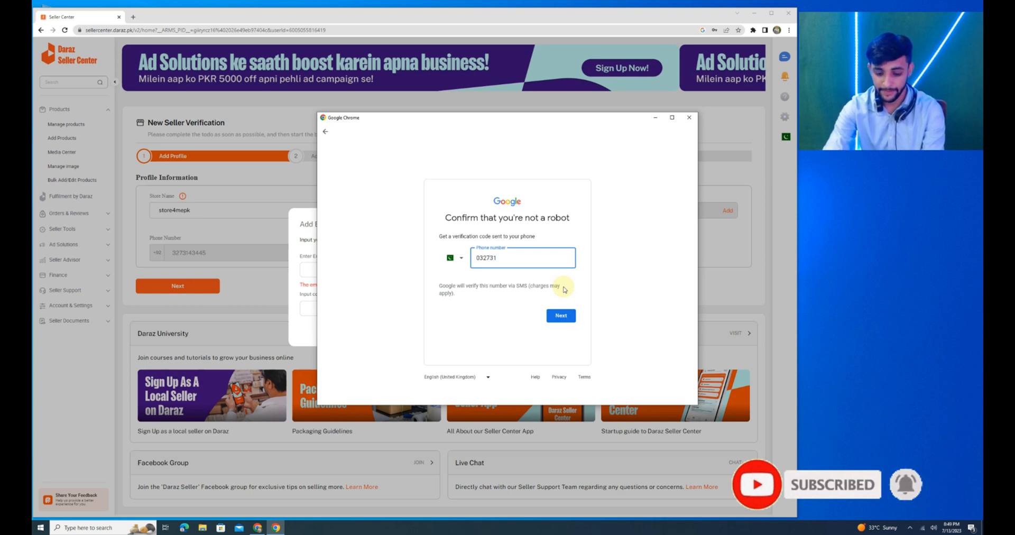
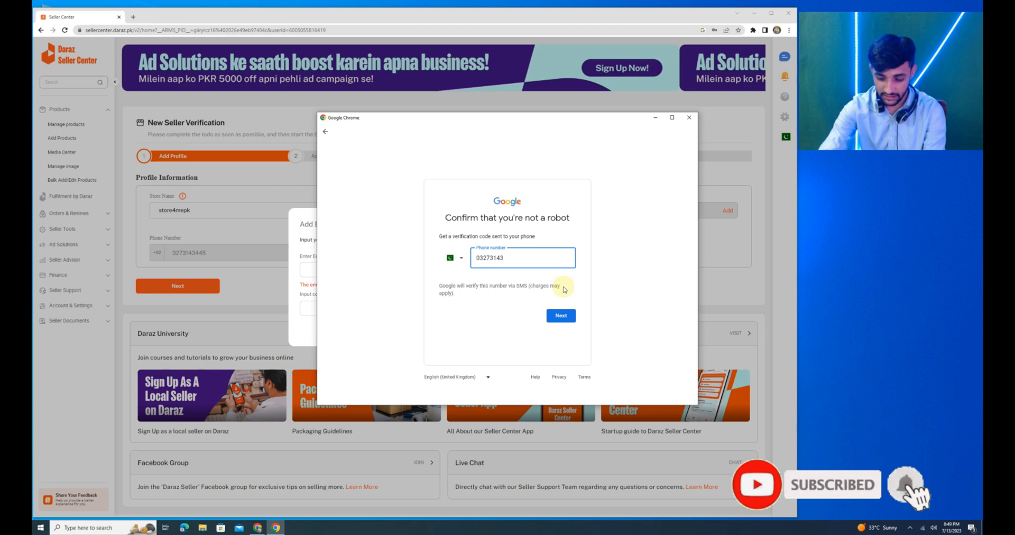
- Verify the account's phone number with the six-digit texted code
{"action": "left_click", "coordinate": [564, 316]}
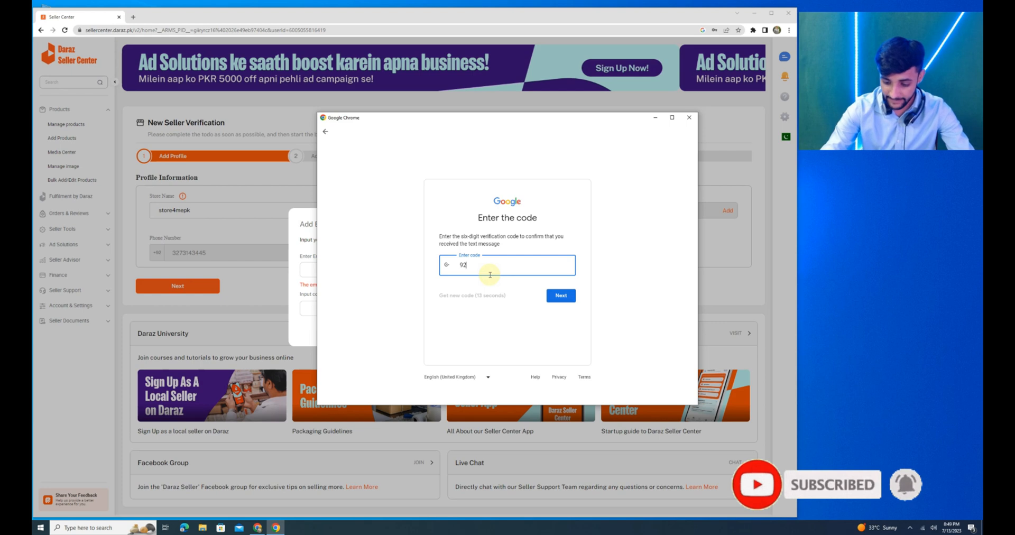
{"action": "key", "text": "BackSpace"}
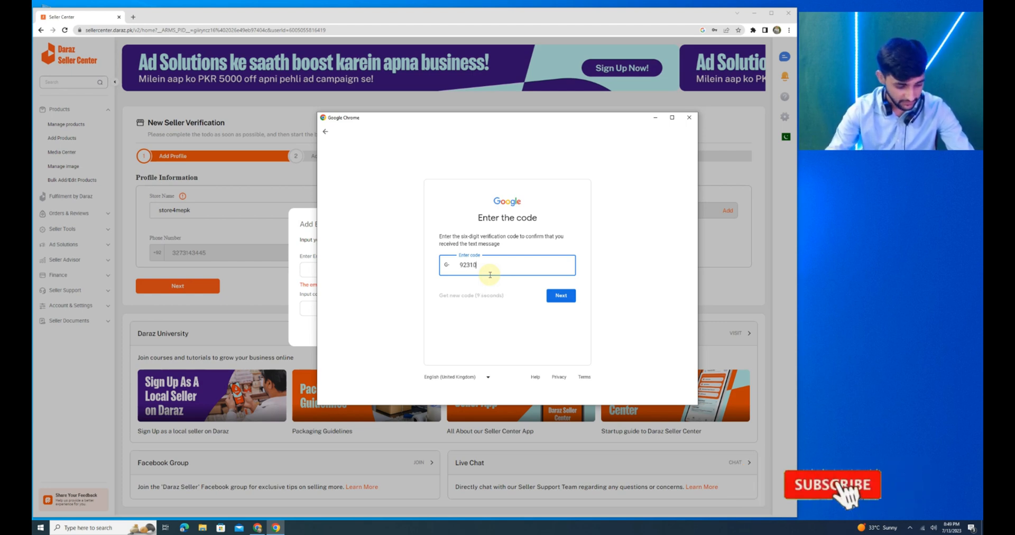
{"action": "left_click", "coordinate": [563, 295]}
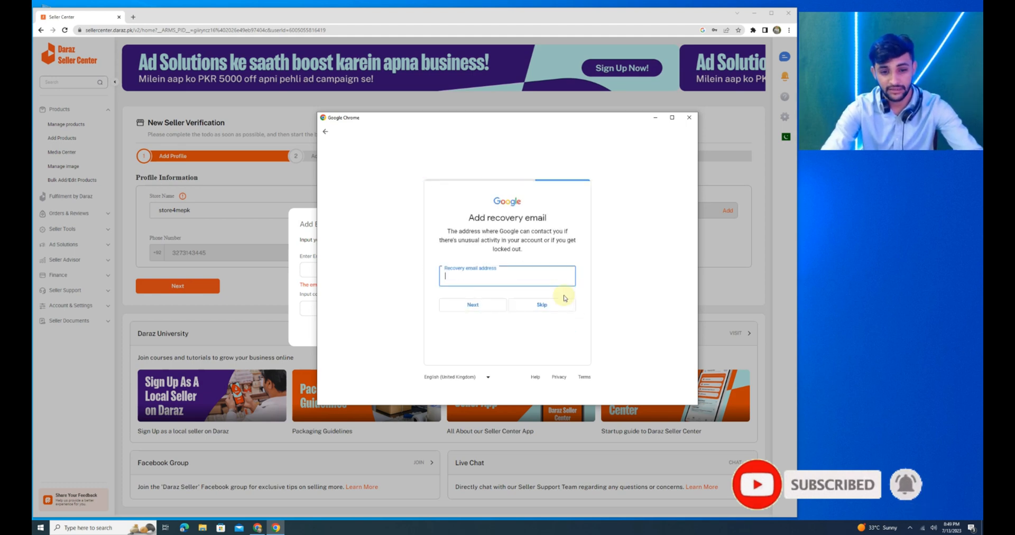
- Skip the recovery email and phone options and confirm the reviewed account info
{"action": "left_click", "coordinate": [536, 305]}
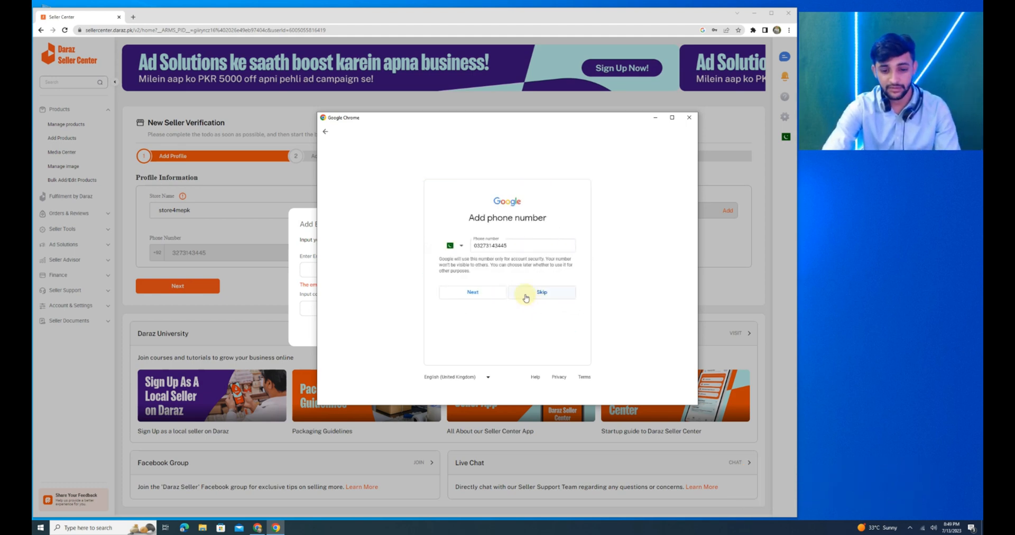
{"action": "left_click", "coordinate": [498, 293]}
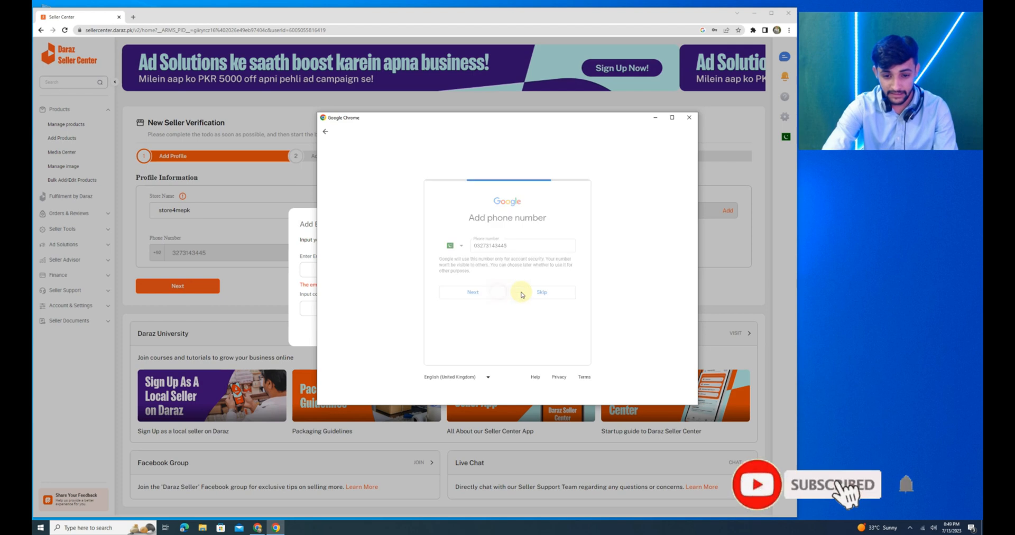
{"action": "left_click", "coordinate": [486, 326]}
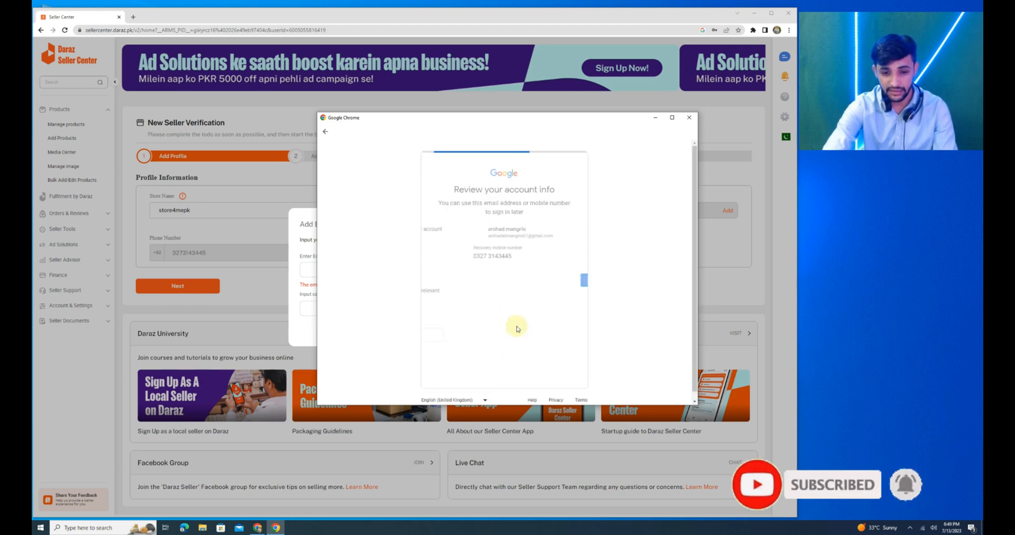
{"action": "left_click", "coordinate": [562, 310]}
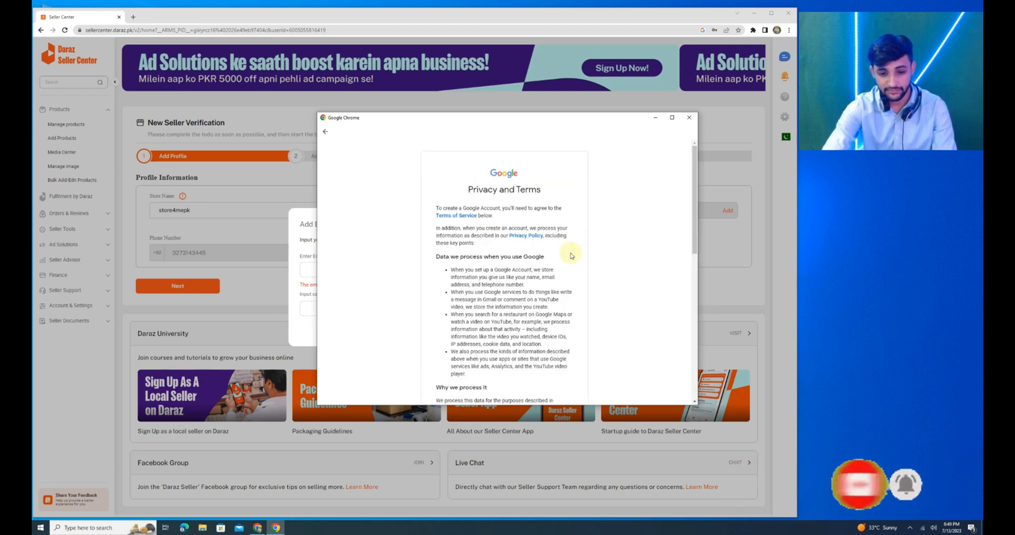
- Accept Google's privacy terms, leaving personalised ads and YouTube History on, to create the account
{"action": "scroll", "coordinate": [540, 287], "scroll_direction": "down", "scroll_amount": 10}
{"action": "left_click", "coordinate": [454, 389]}
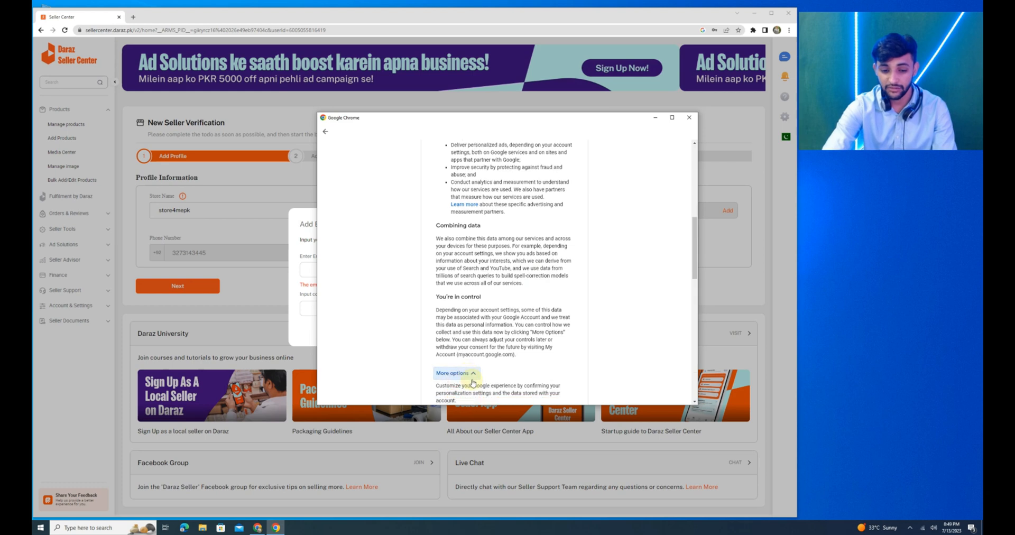
{"action": "scroll", "coordinate": [455, 386], "scroll_direction": "down", "scroll_amount": 10}
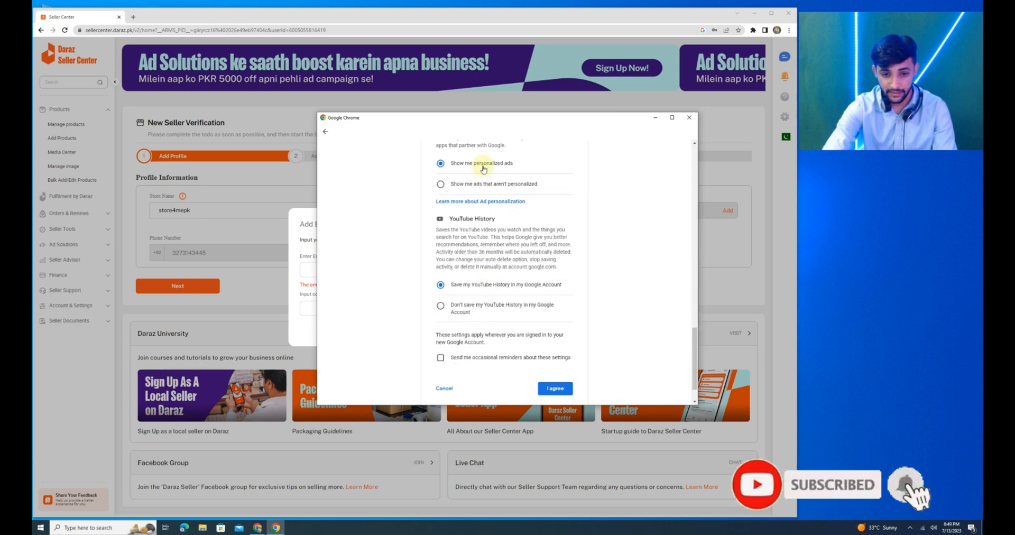
{"action": "left_click", "coordinate": [551, 387]}
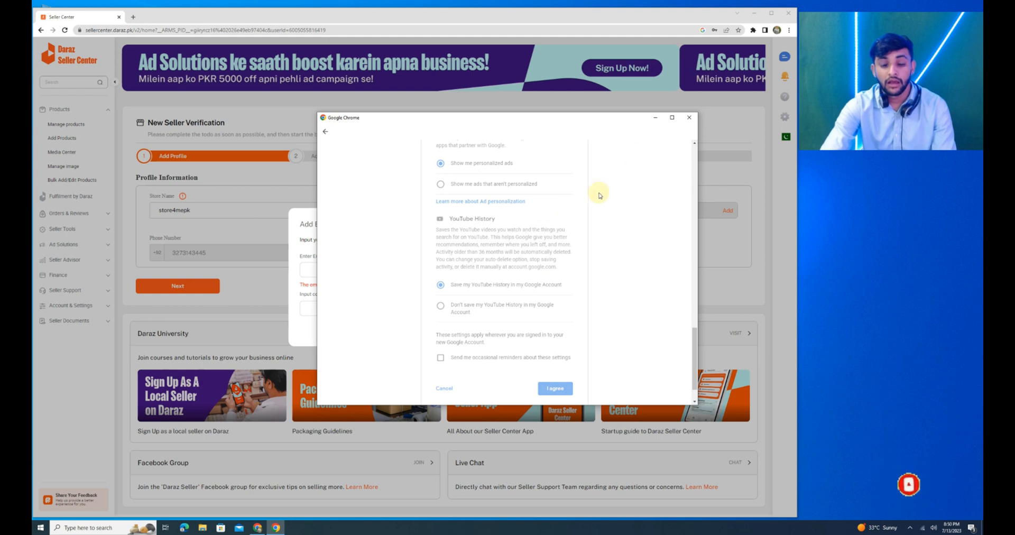
- Turn on Chrome sync for the new account and finish the profile setup
{"action": "left_click", "coordinate": [673, 118]}
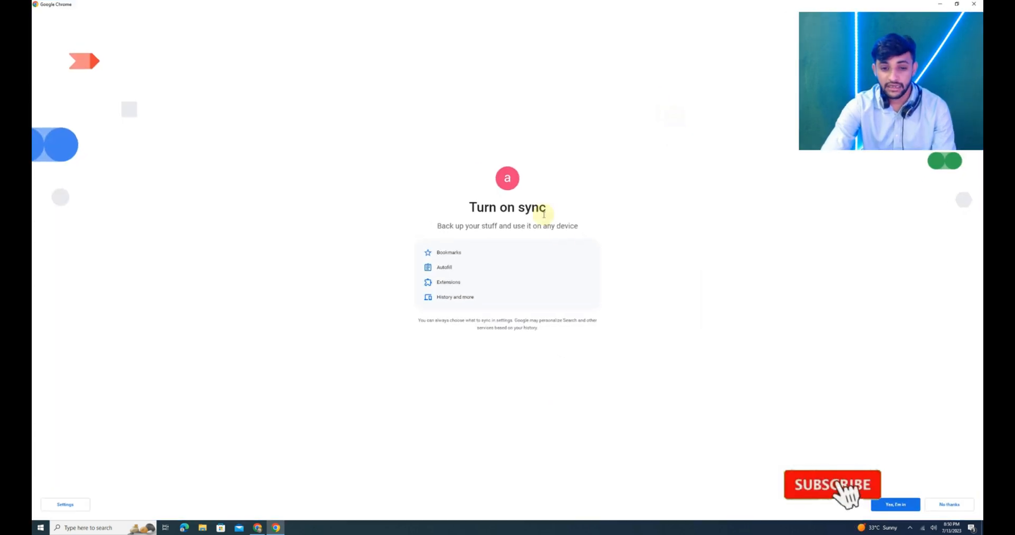
{"action": "left_click", "coordinate": [898, 505]}
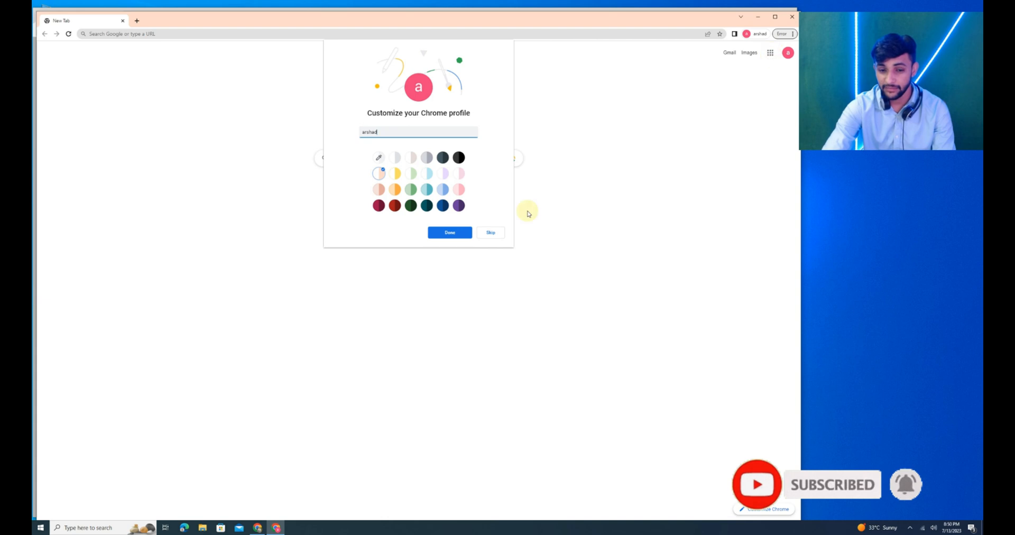
{"action": "left_click", "coordinate": [491, 233]}
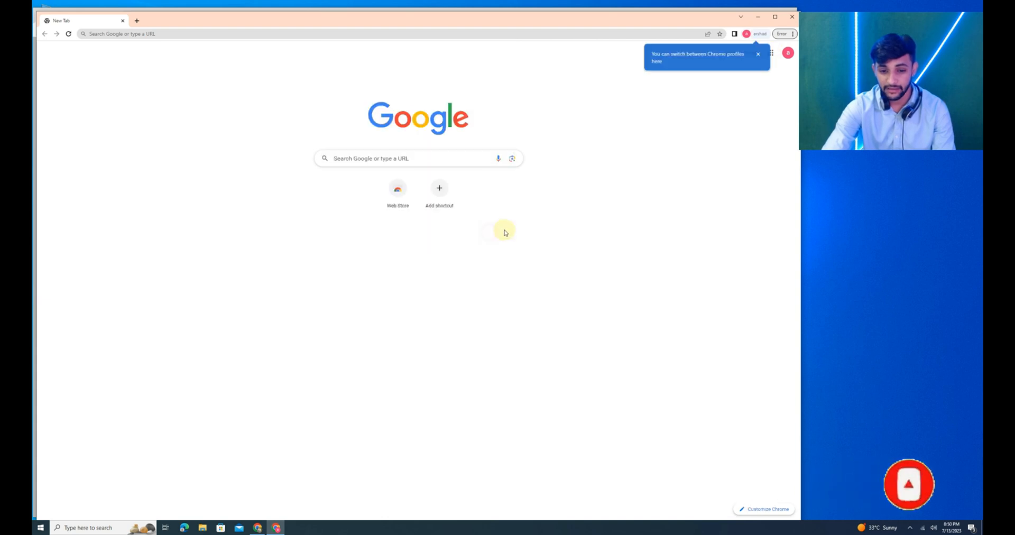
- Launch Gmail from the Google apps grid, then return to the Daraz seller window
{"action": "left_click", "coordinate": [770, 53]}
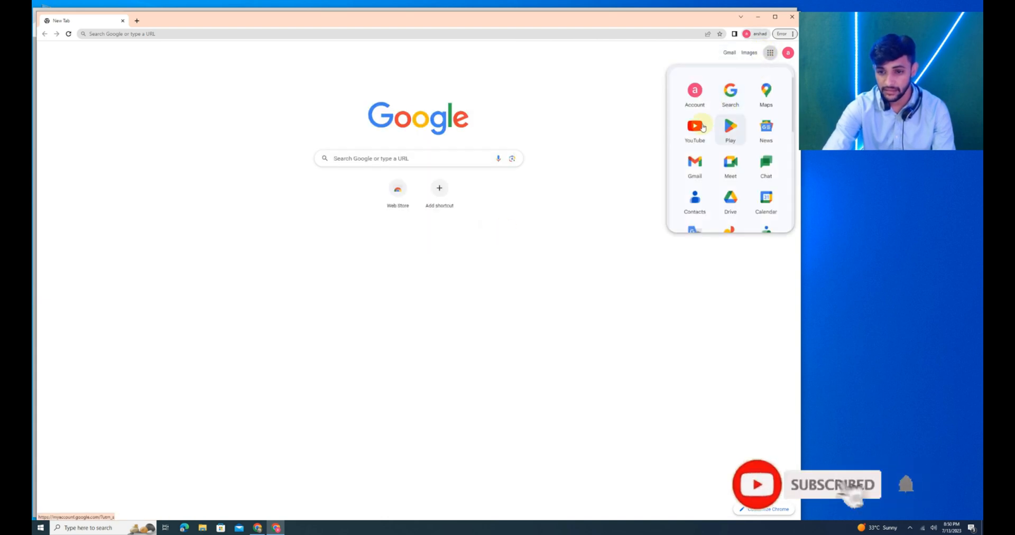
{"action": "left_click", "coordinate": [700, 160]}
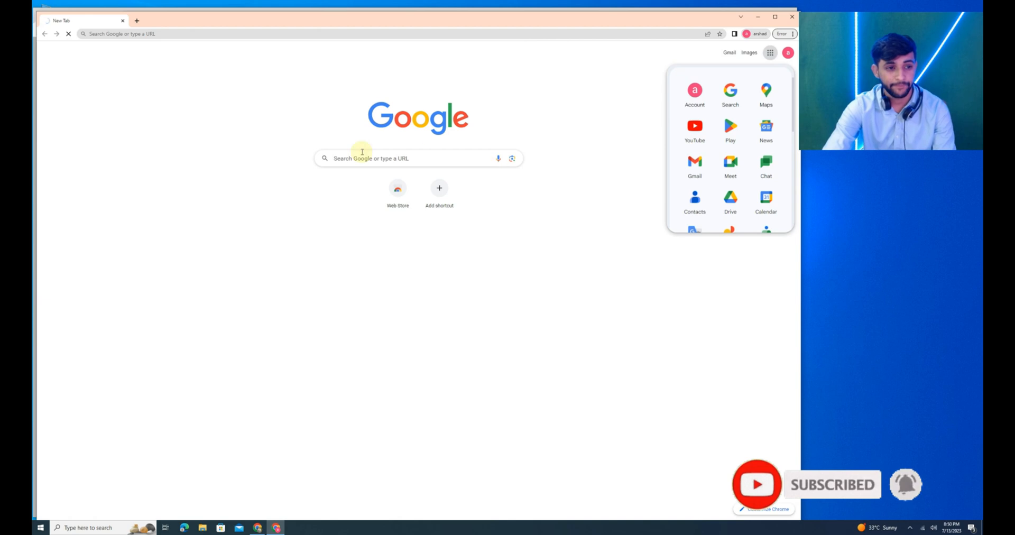
{"action": "left_click", "coordinate": [756, 20]}
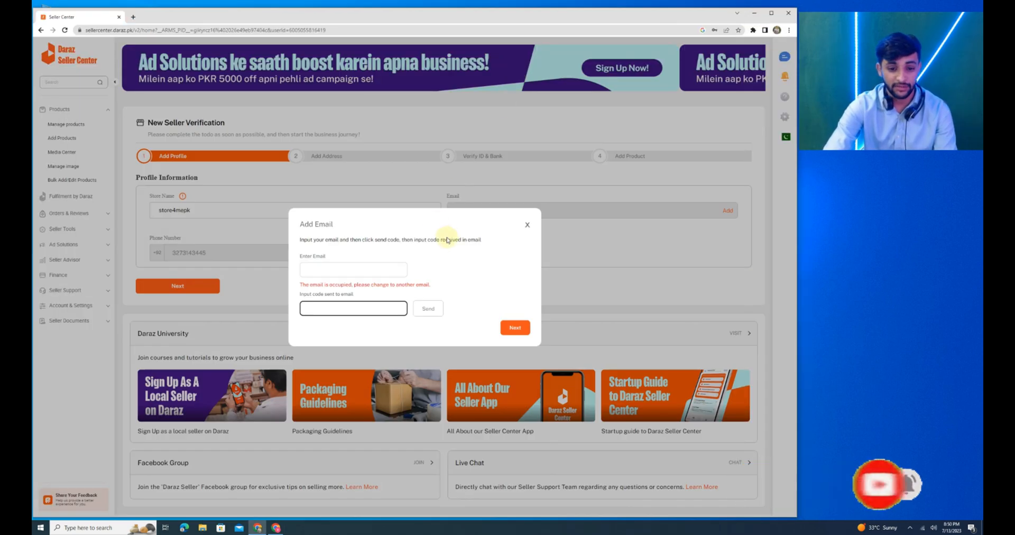
- Enter the new Gmail address in Daraz's Enter Email field, request the code, and go to Gmail
{"action": "left_click", "coordinate": [343, 269]}
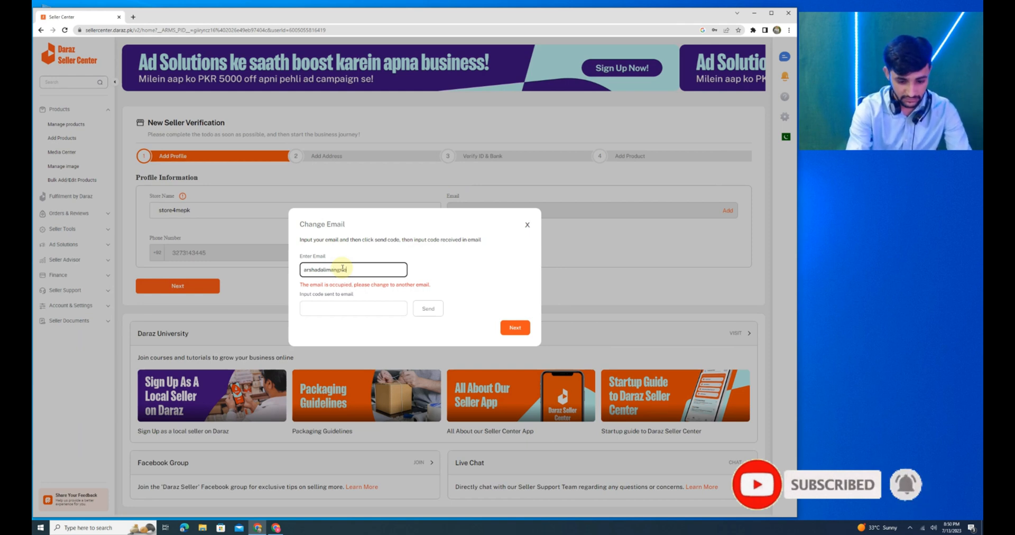
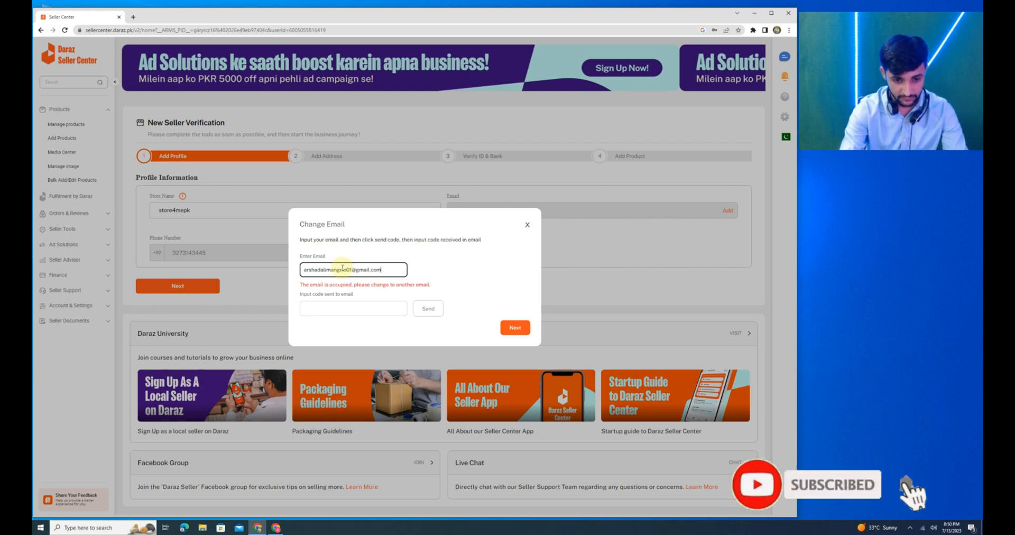
{"action": "key", "text": "ctrl+a"}
{"action": "key", "text": "ctrl+c"}
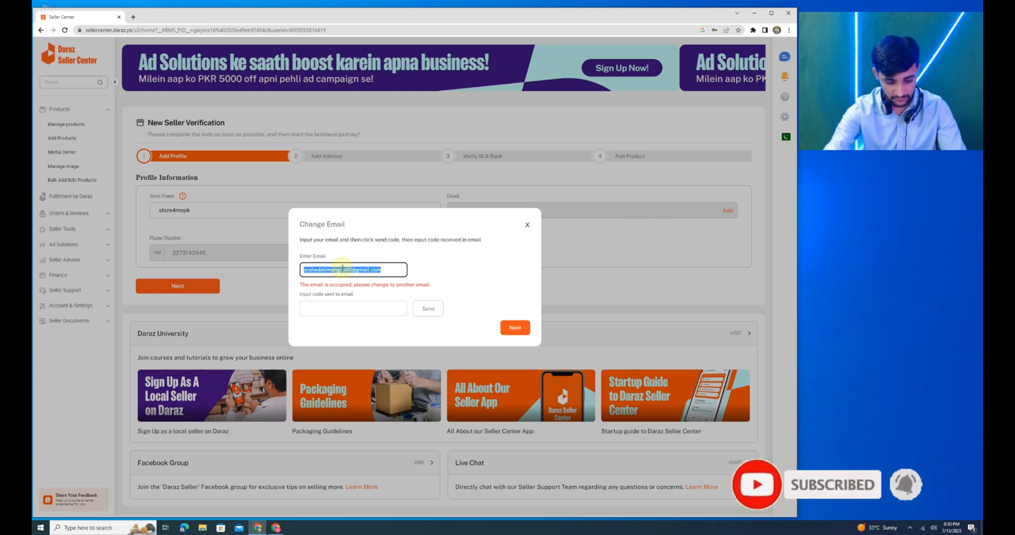
{"action": "left_click", "coordinate": [356, 309]}
{"action": "key", "text": "ctrl+v"}
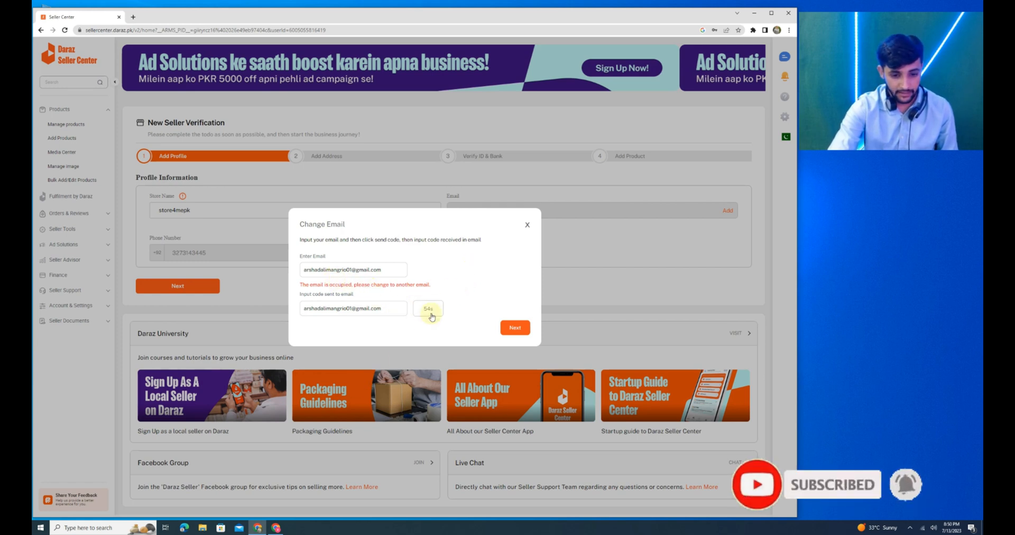
{"action": "left_click", "coordinate": [276, 527]}
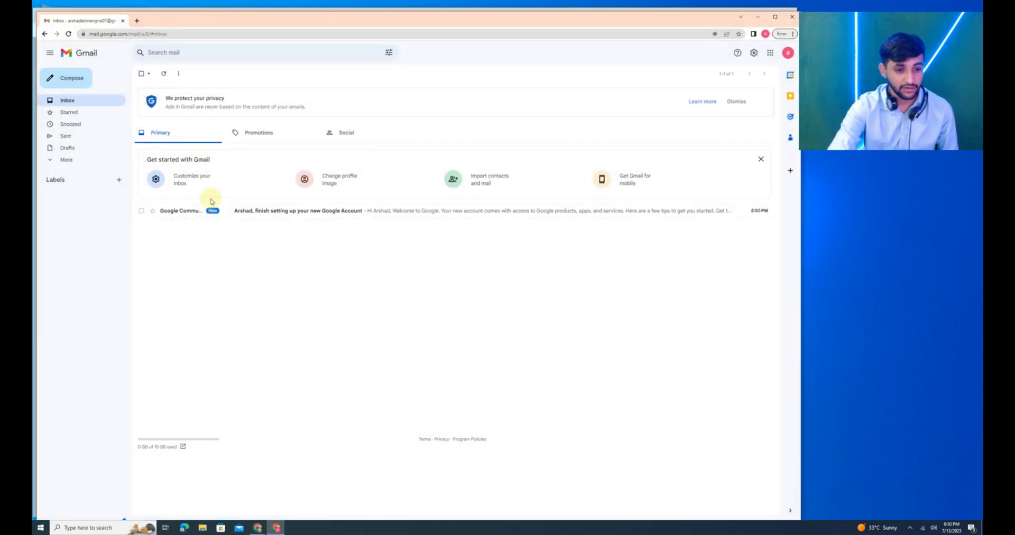
{"action": "left_click", "coordinate": [206, 187]}
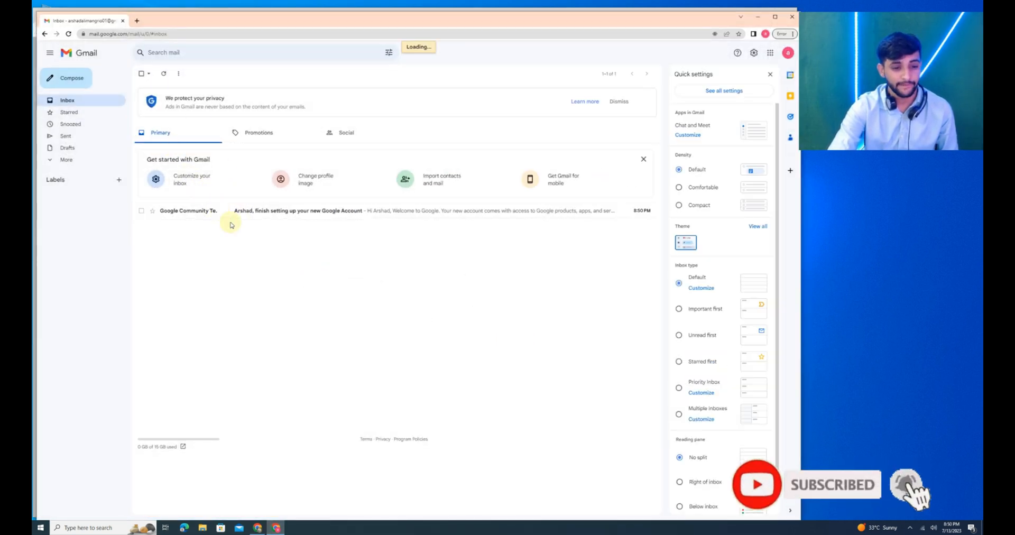
{"action": "left_click", "coordinate": [228, 212]}
{"action": "left_click", "coordinate": [142, 74]}
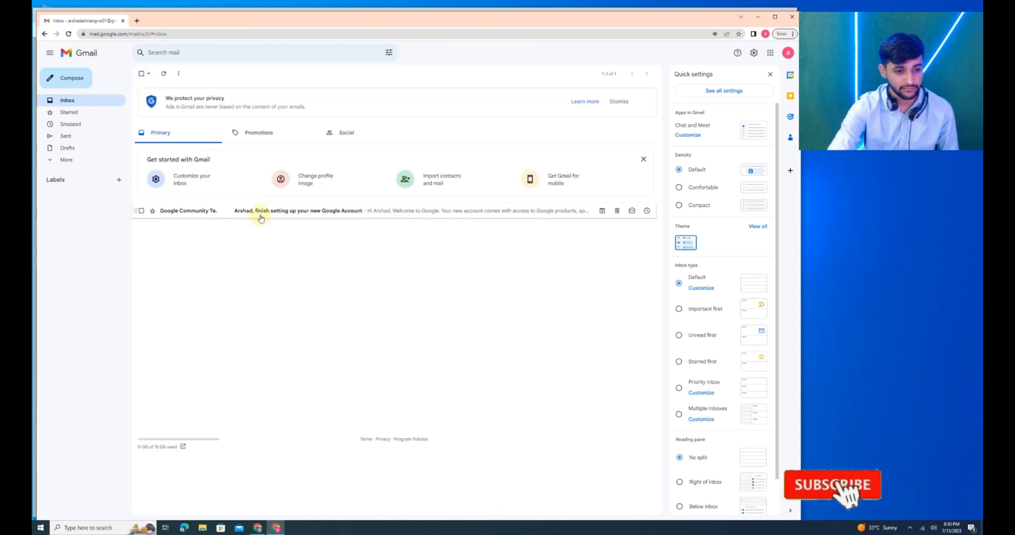
{"action": "left_click", "coordinate": [789, 53]}
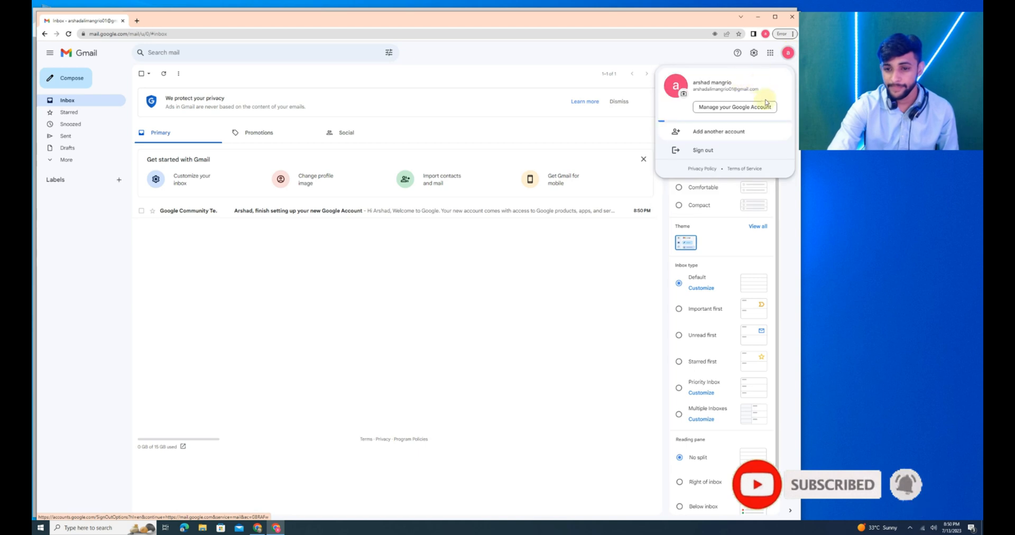
{"action": "triple_click", "coordinate": [697, 90]}
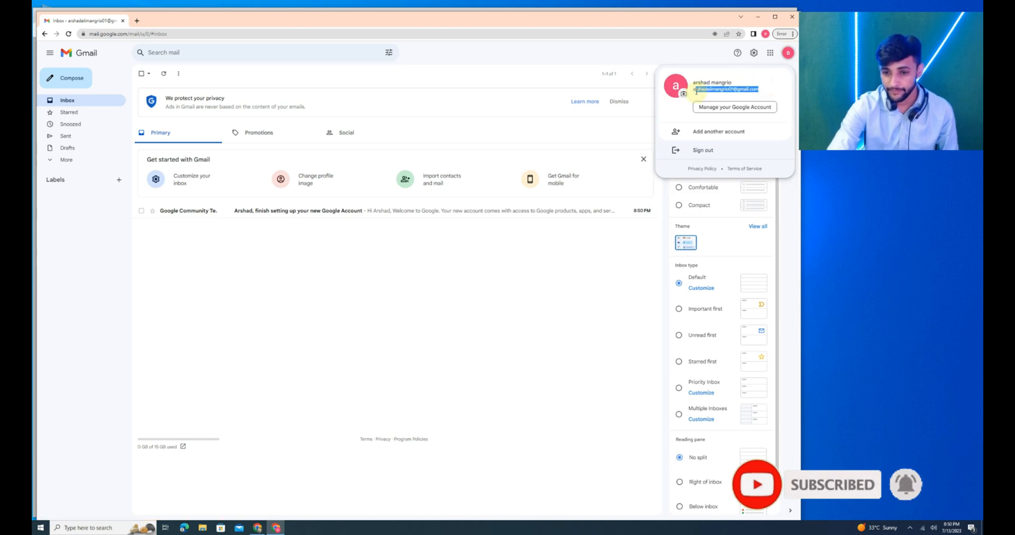
{"action": "right_click", "coordinate": [695, 91]}
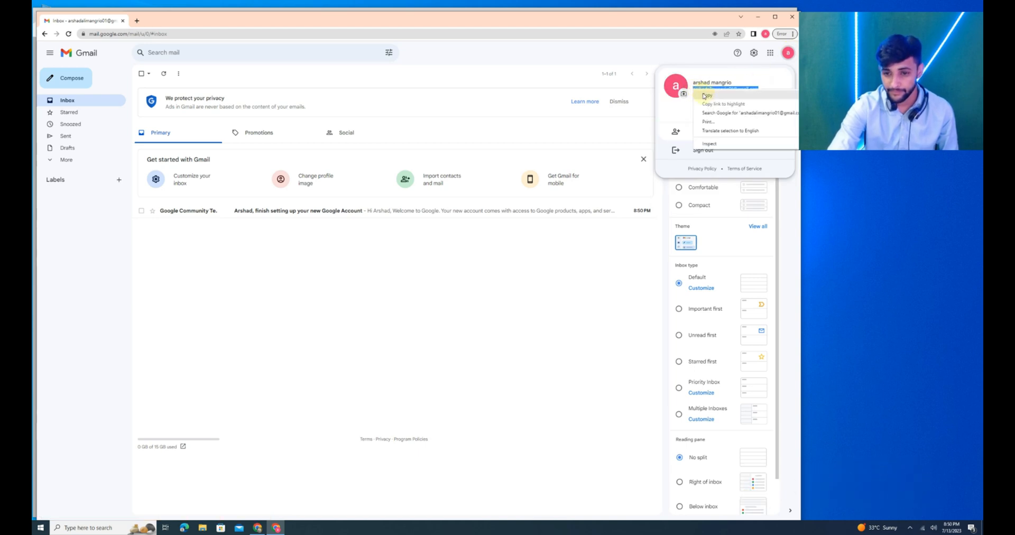
{"action": "left_click", "coordinate": [706, 96]}
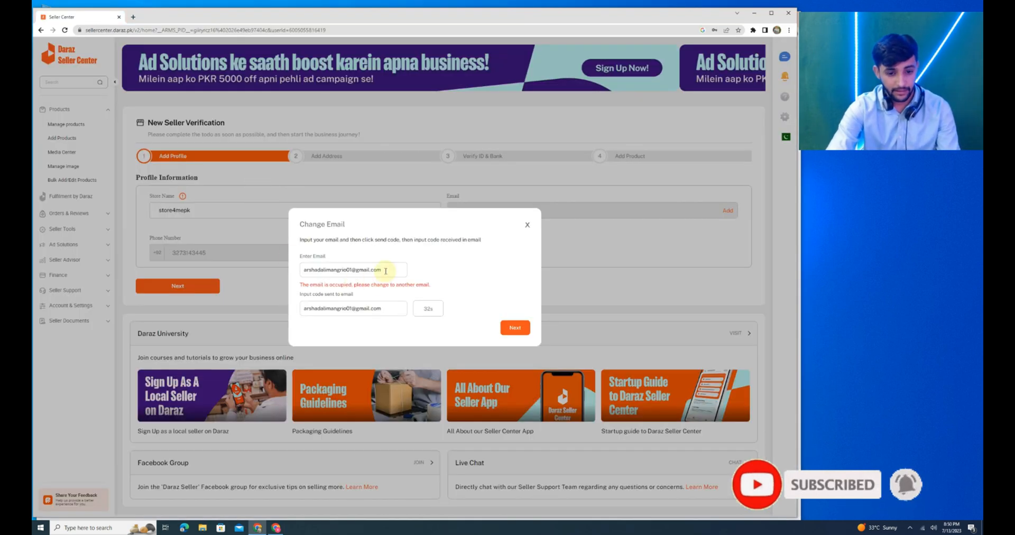
{"action": "left_click", "coordinate": [386, 271]}
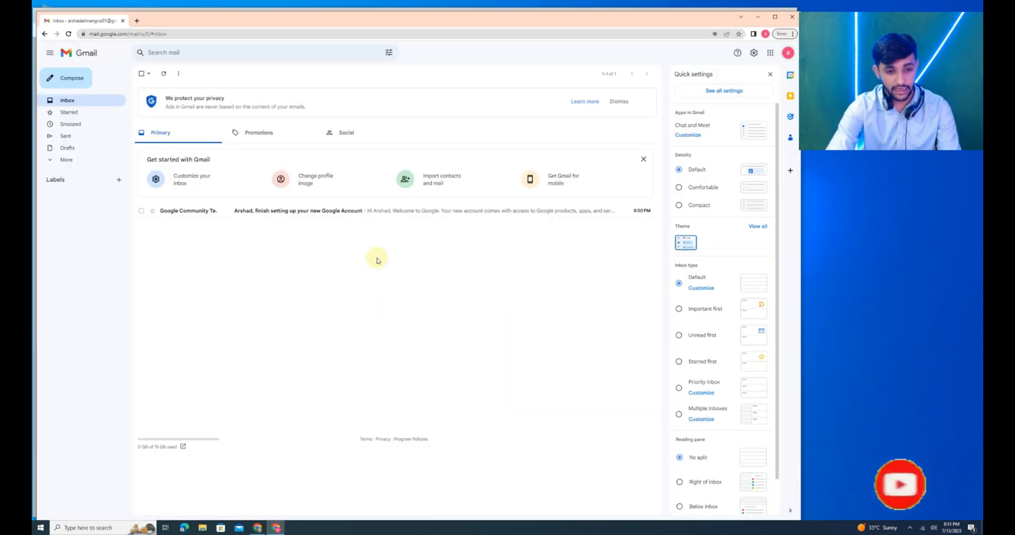
- Refresh the inbox and open Daraz's 'Verify Change Your Email' message with the six-digit code
{"action": "left_click", "coordinate": [281, 211]}
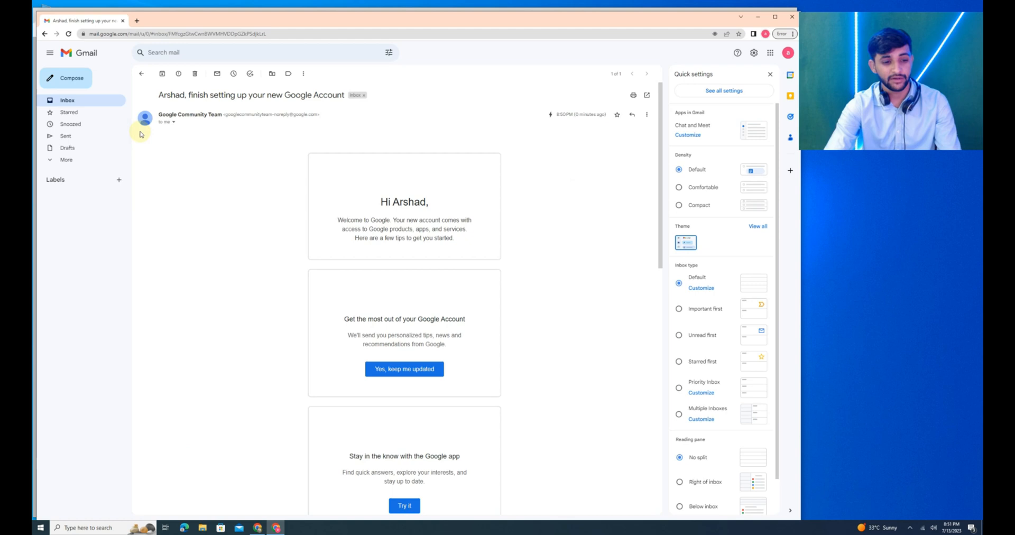
{"action": "left_click", "coordinate": [140, 75]}
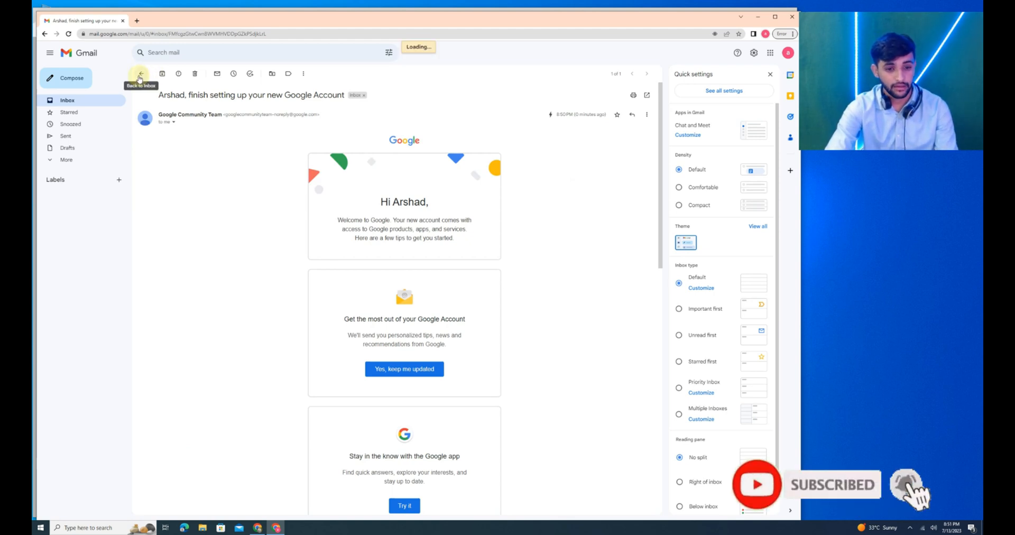
{"action": "left_click", "coordinate": [61, 106]}
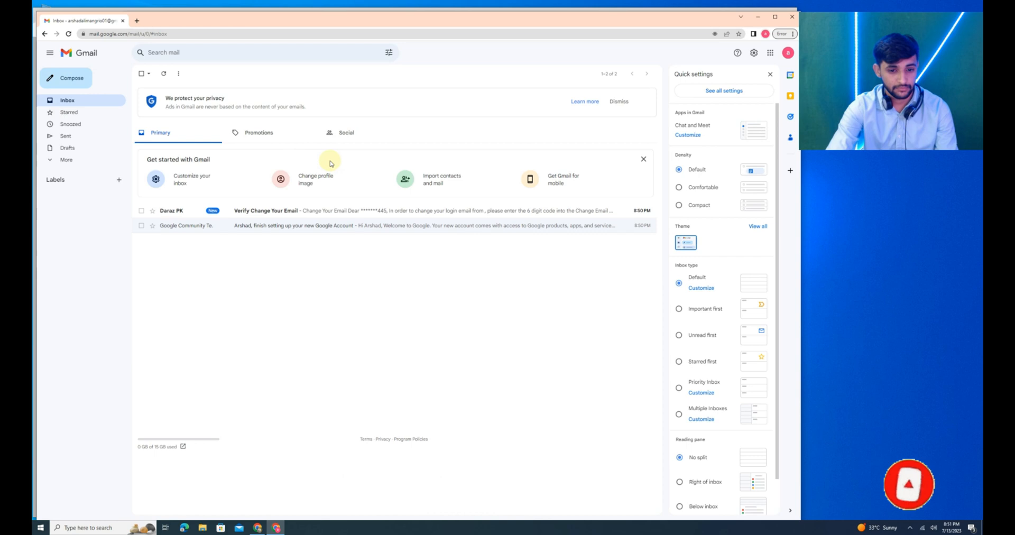
{"action": "left_click", "coordinate": [265, 134]}
{"action": "left_click", "coordinate": [165, 132]}
{"action": "left_click", "coordinate": [199, 211]}
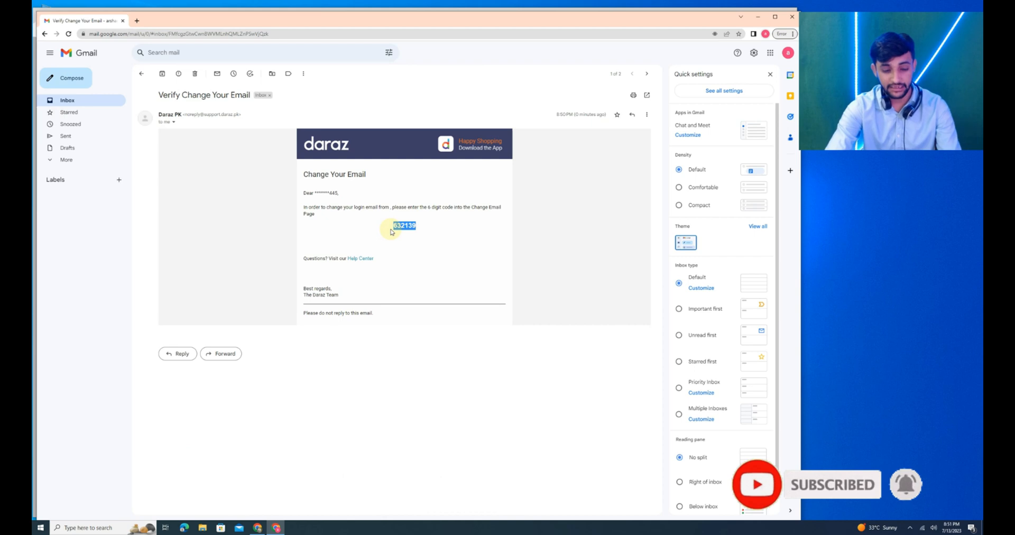
{"action": "key", "text": "alt+Tab"}
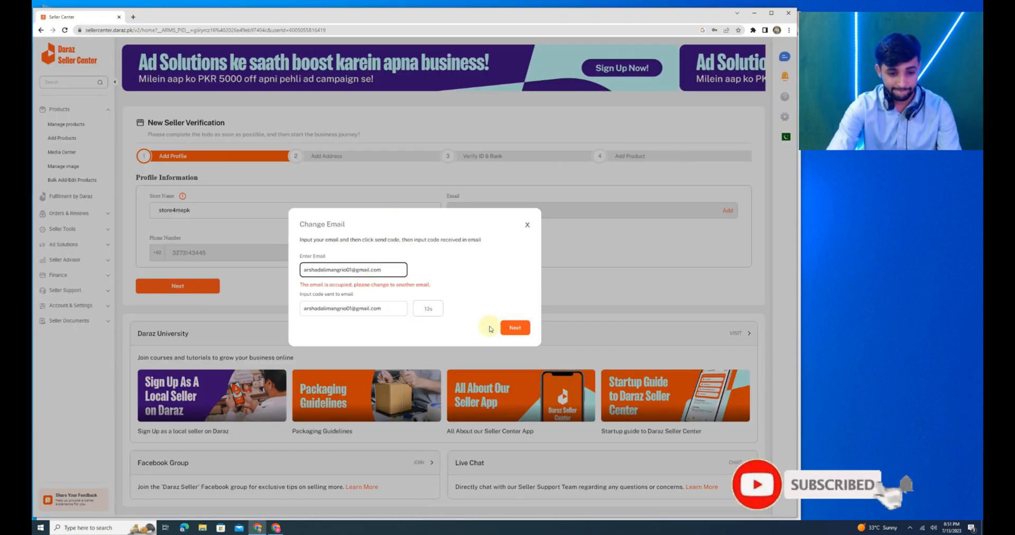
- Paste the emailed six-digit code into the Input code field and confirm the Change Email dialog
{"action": "left_click", "coordinate": [511, 328]}
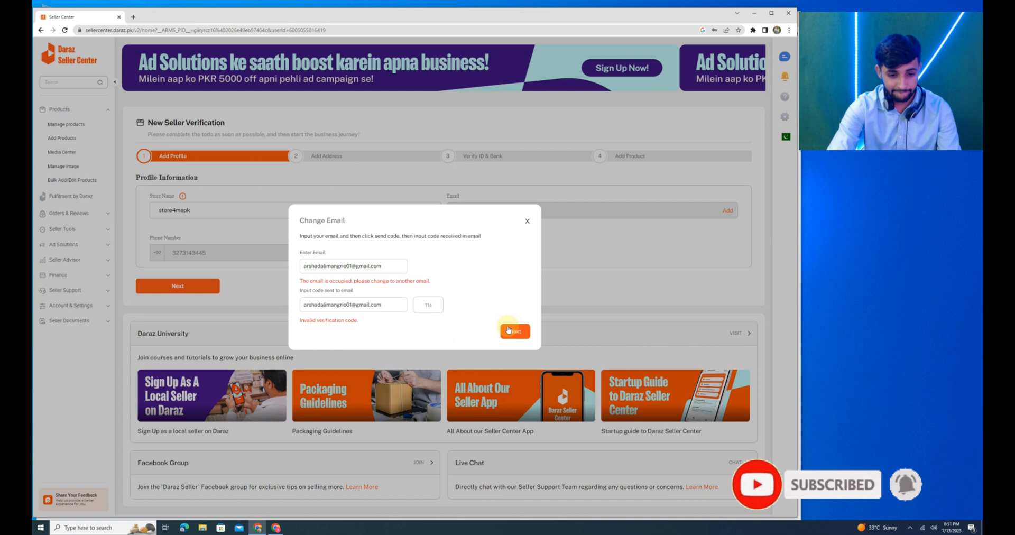
{"action": "left_click", "coordinate": [393, 303]}
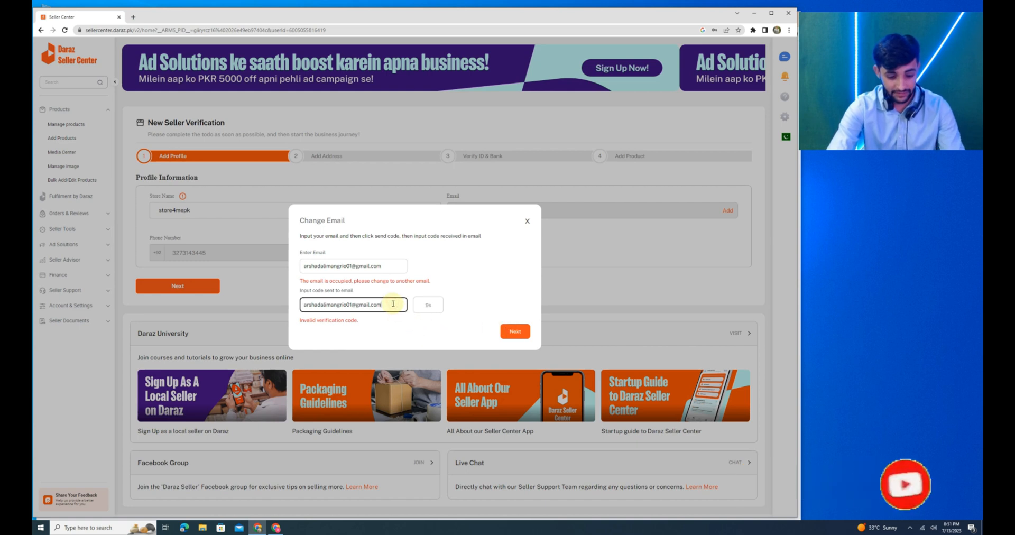
{"action": "key", "text": "ctrl+a"}
{"action": "key", "text": "ctrl+v"}
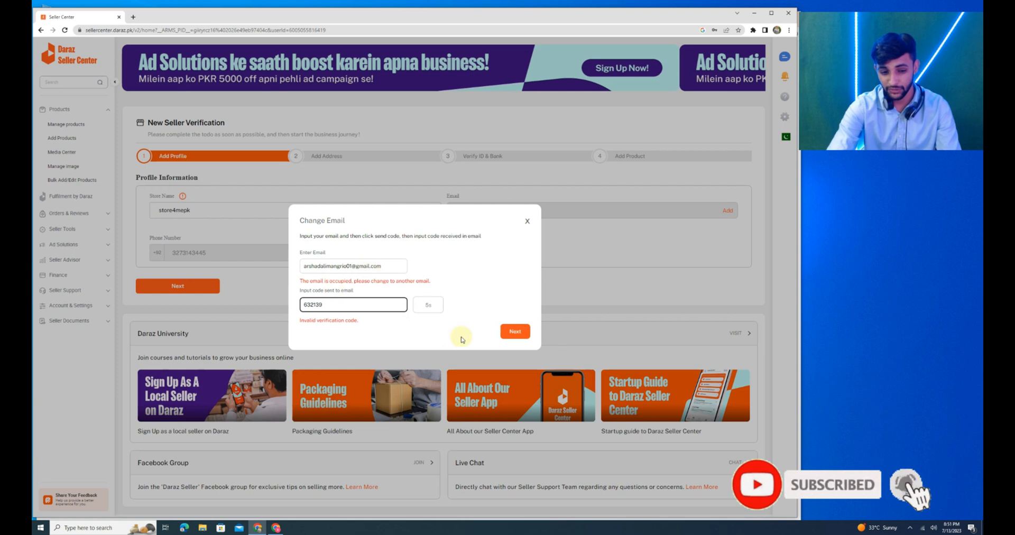
{"action": "left_click", "coordinate": [516, 332]}
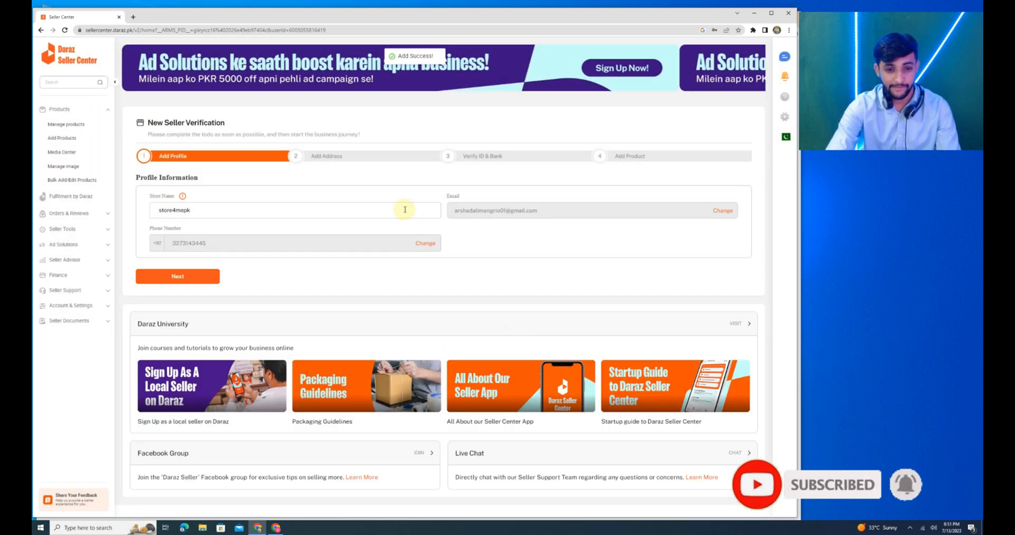
- On the Add Address step, choose Sindh as province and Hyderabad - Cantonment as city
{"action": "left_click", "coordinate": [204, 276]}
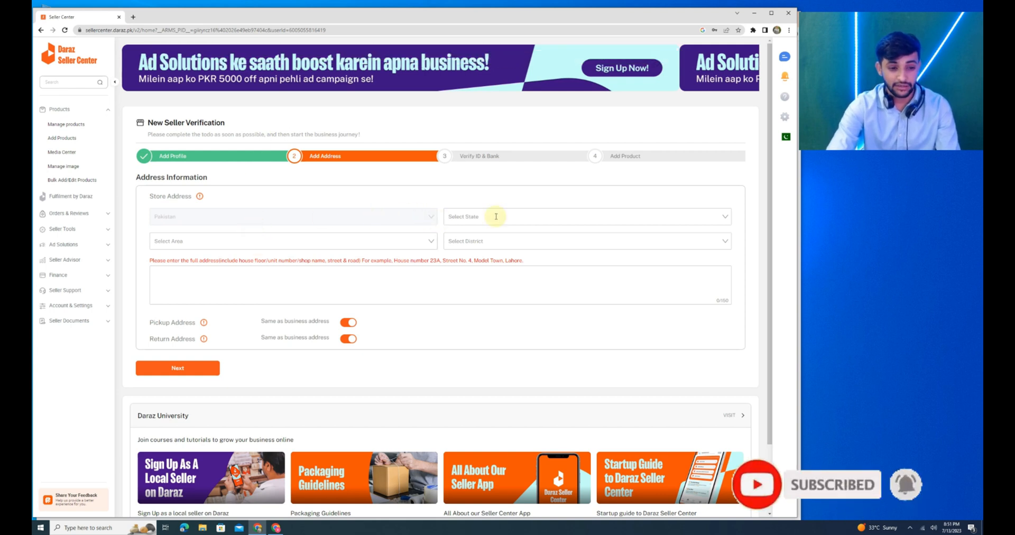
{"action": "left_click", "coordinate": [517, 216]}
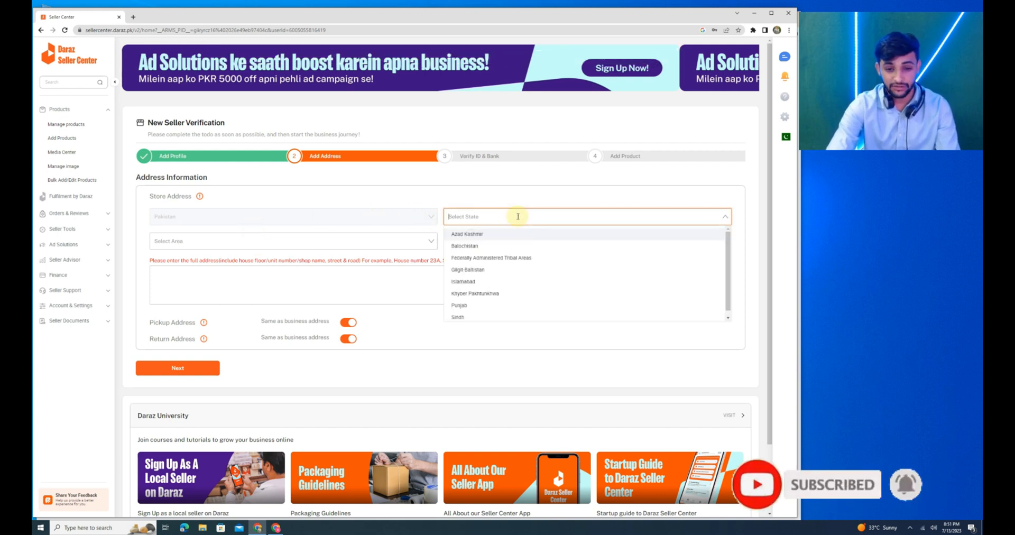
{"action": "left_click", "coordinate": [474, 318]}
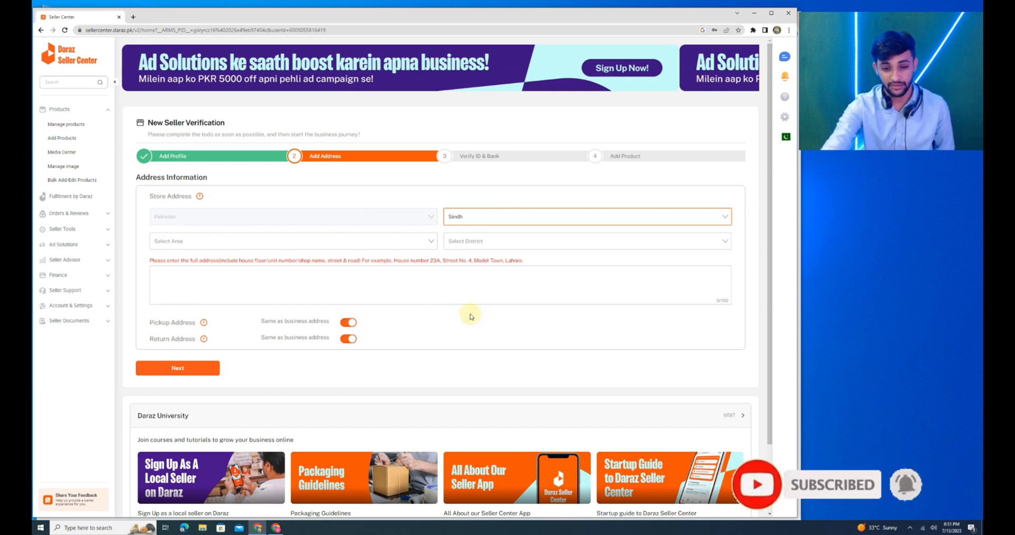
{"action": "left_click", "coordinate": [491, 242]}
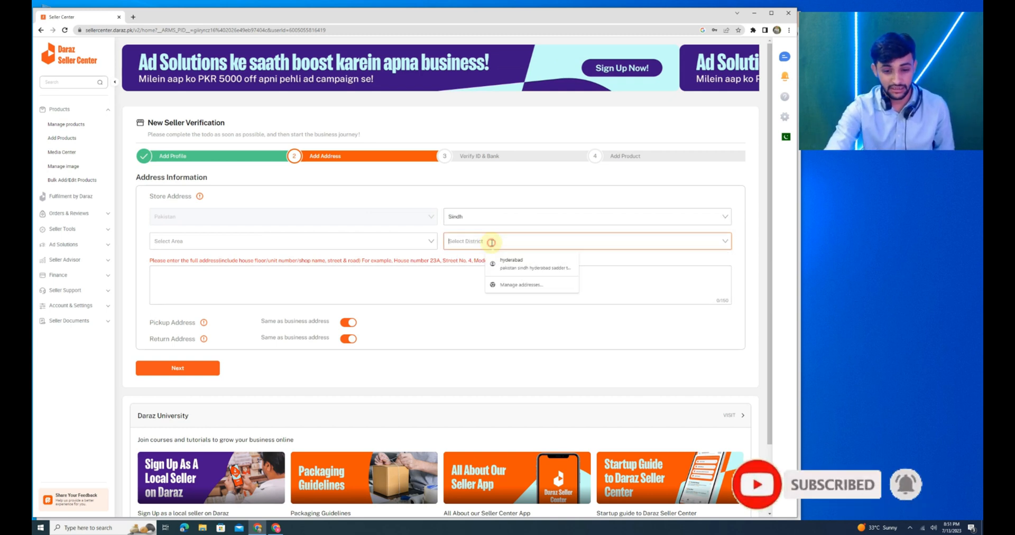
{"action": "left_click", "coordinate": [518, 261]}
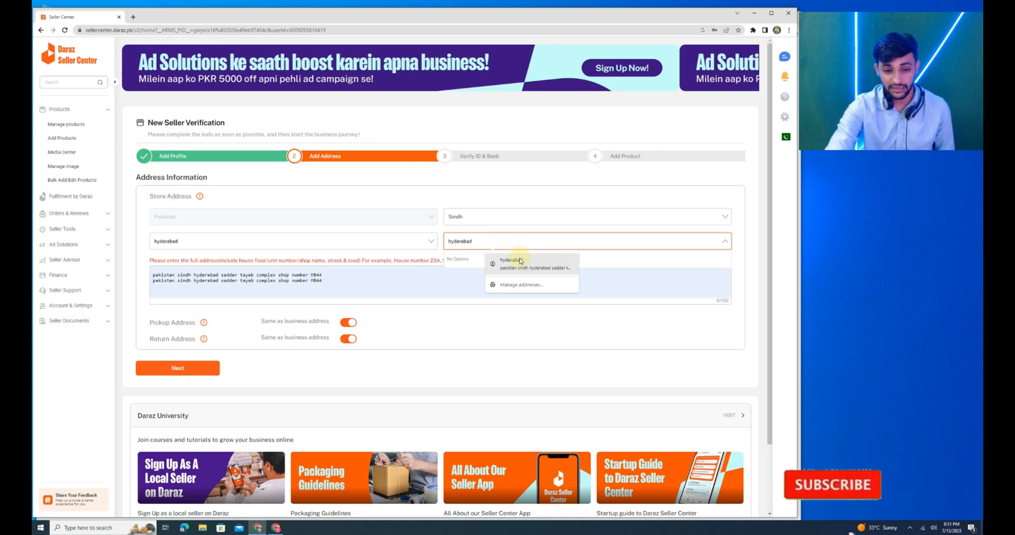
{"action": "left_click", "coordinate": [521, 261]}
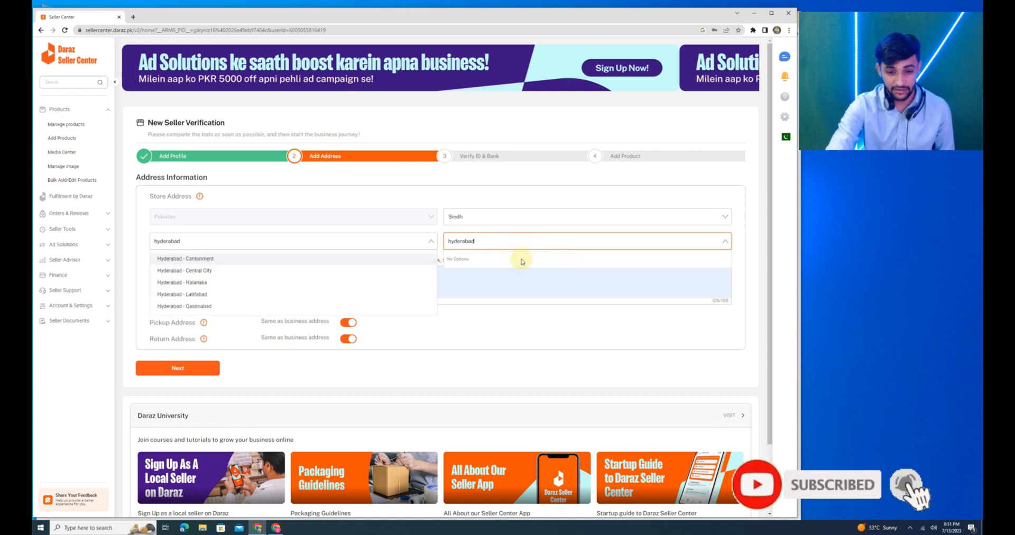
{"action": "left_click", "coordinate": [211, 258]}
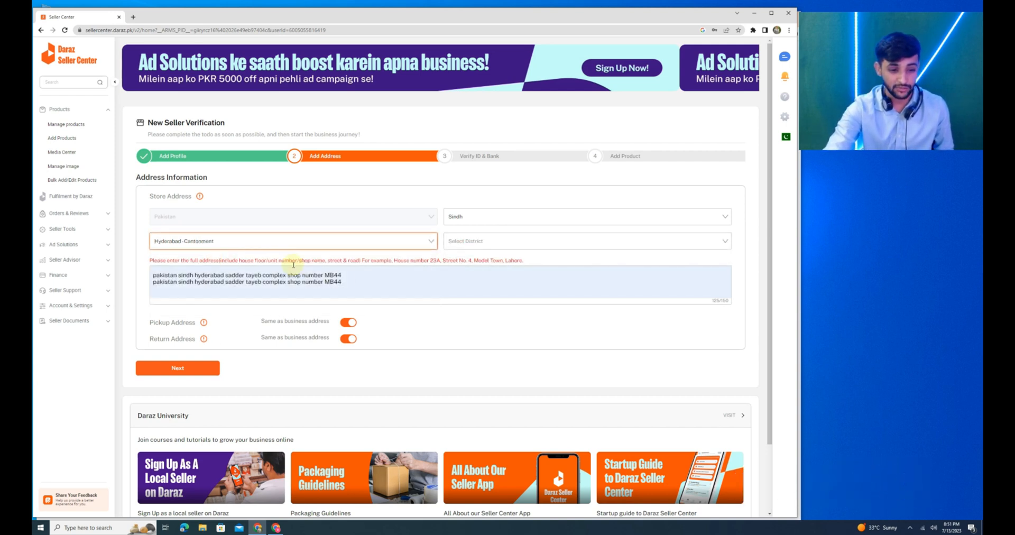
- Remove the duplicated line from the shop's street address text
{"action": "left_click", "coordinate": [351, 281]}
{"action": "key", "text": "BackSpace"}
{"action": "key", "text": "BackSpace"}
{"action": "key", "text": "BackSpace"}
{"action": "key", "text": "BackSpace"}
{"action": "key", "text": "BackSpace"}
{"action": "key", "text": "BackSpace"}
{"action": "key", "text": "BackSpace"}
{"action": "key", "text": "BackSpace"}
{"action": "key", "text": "BackSpace"}
{"action": "key", "text": "BackSpace"}
{"action": "key", "text": "BackSpace"}
{"action": "key", "text": "BackSpace"}
{"action": "key", "text": "BackSpace"}
{"action": "key", "text": "BackSpace"}
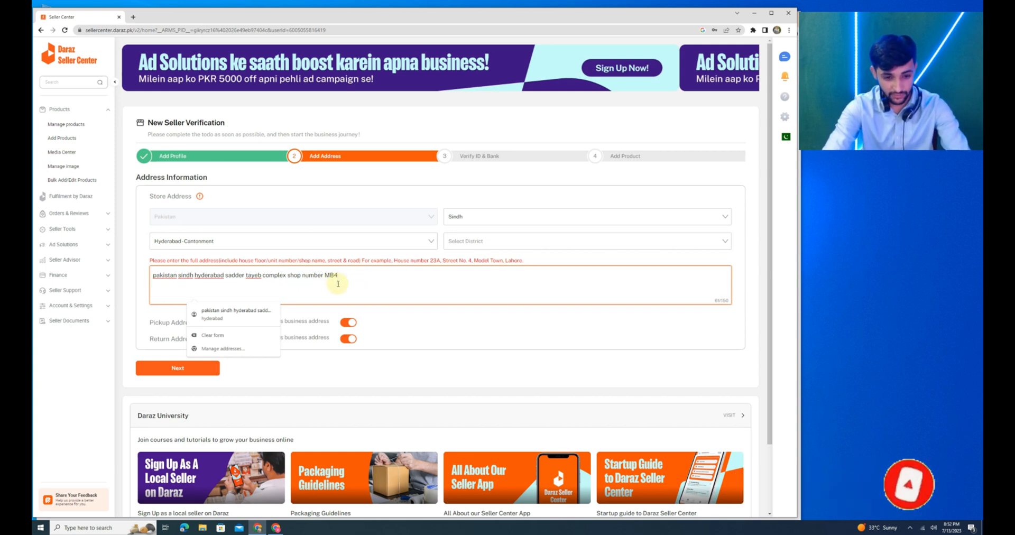
{"action": "left_click", "coordinate": [284, 373]}
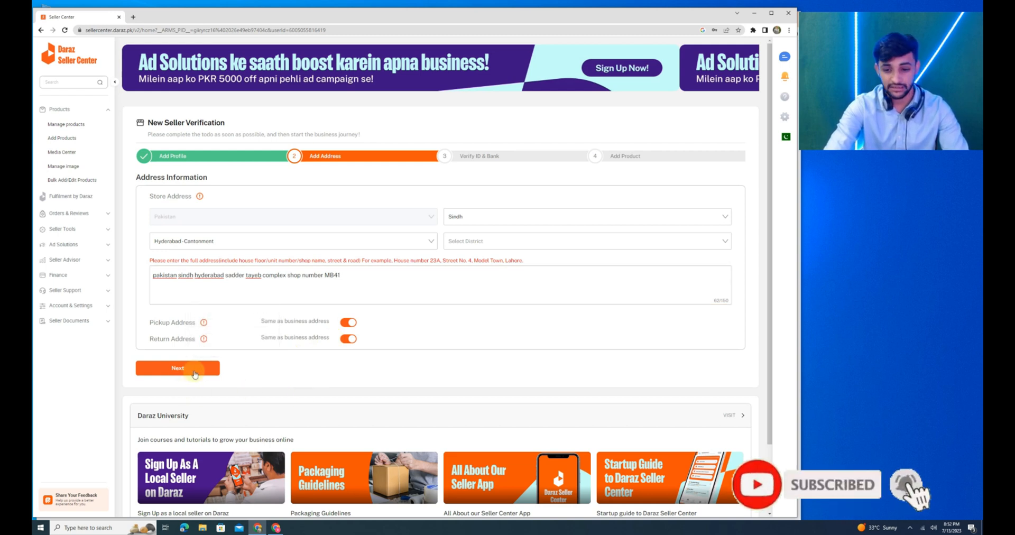
{"action": "left_click", "coordinate": [195, 374]}
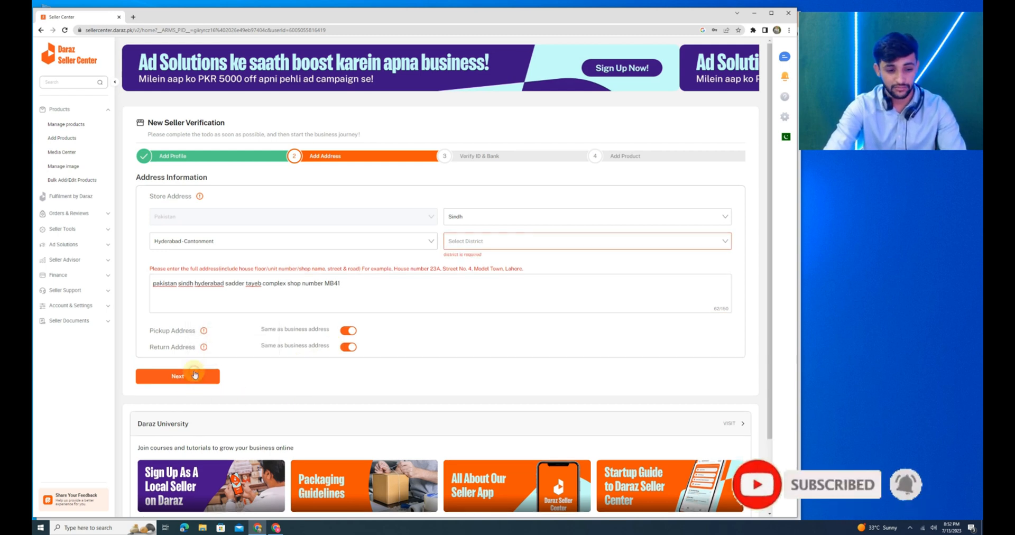
- Choose Gul Center as the district and continue to the Verify ID & Bank step
{"action": "left_click", "coordinate": [513, 243]}
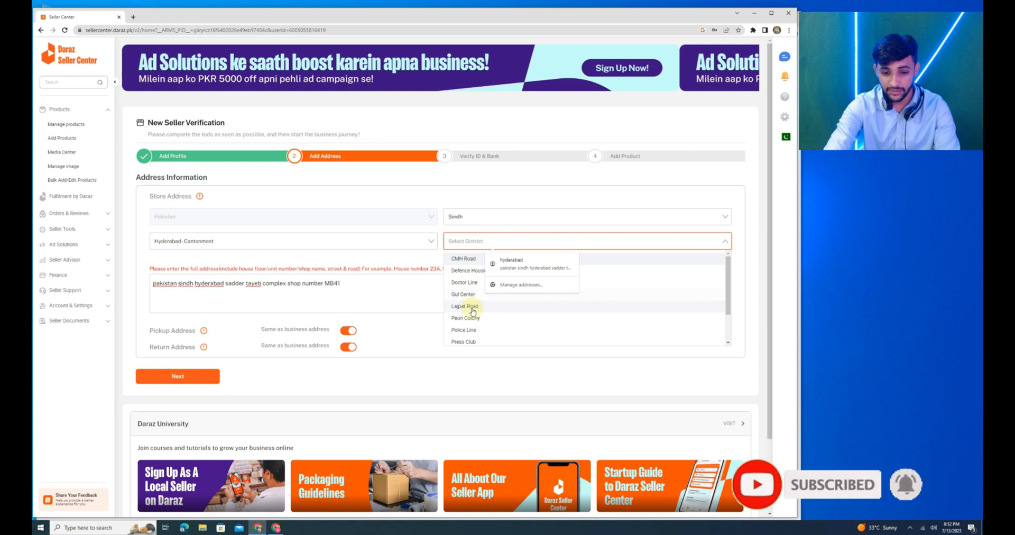
{"action": "scroll", "coordinate": [478, 317], "scroll_direction": "down", "scroll_amount": 2}
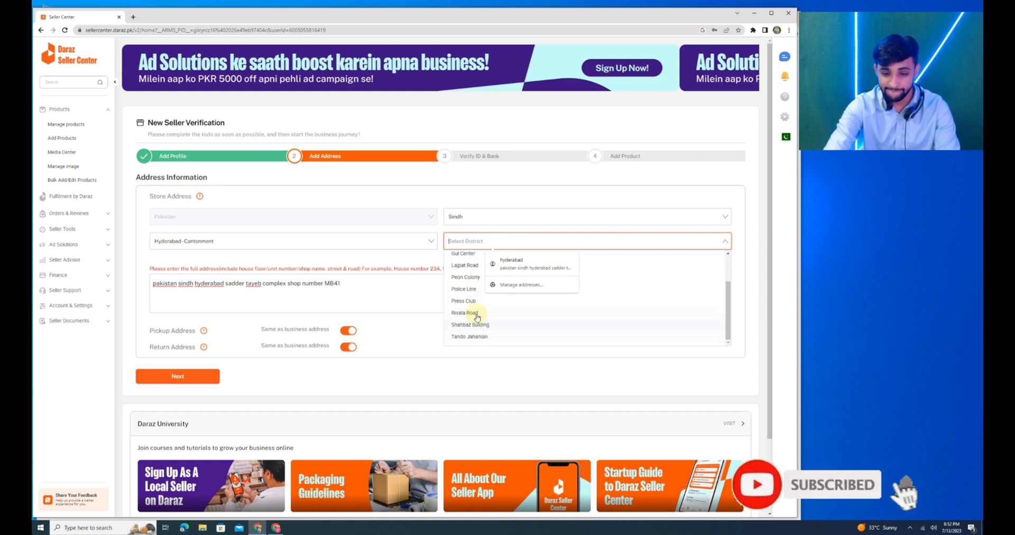
{"action": "scroll", "coordinate": [468, 312], "scroll_direction": "up", "scroll_amount": 1}
{"action": "left_click", "coordinate": [463, 295]}
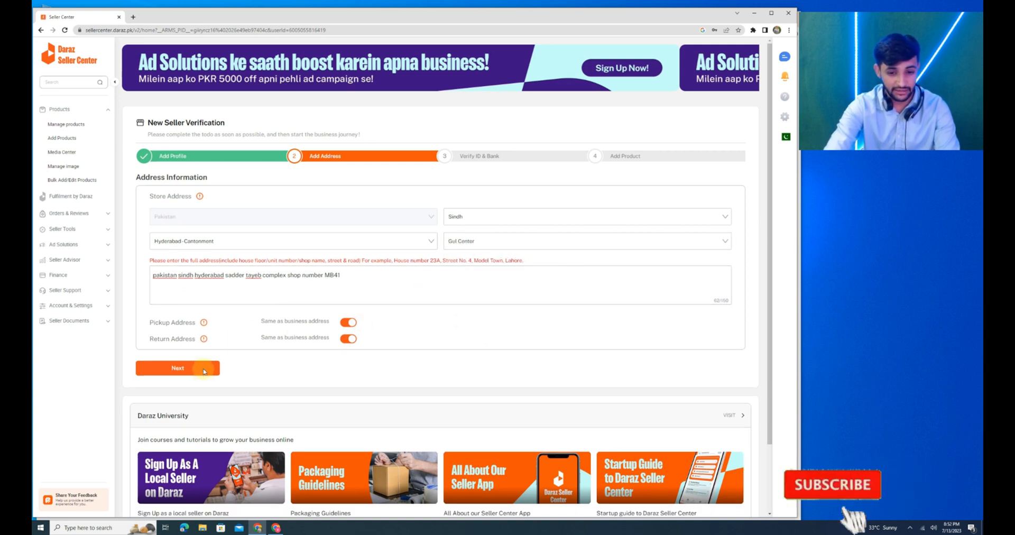
{"action": "left_click", "coordinate": [204, 372]}
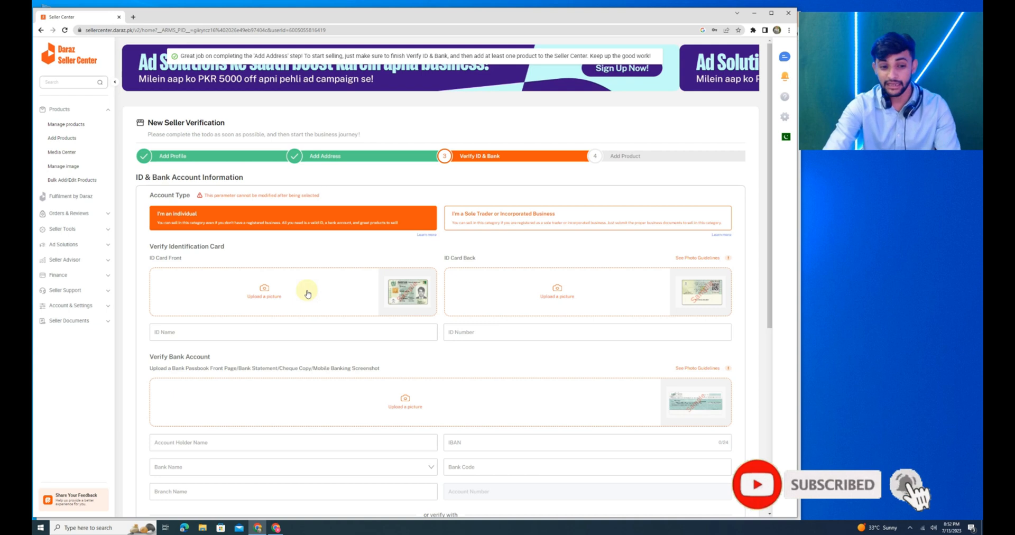
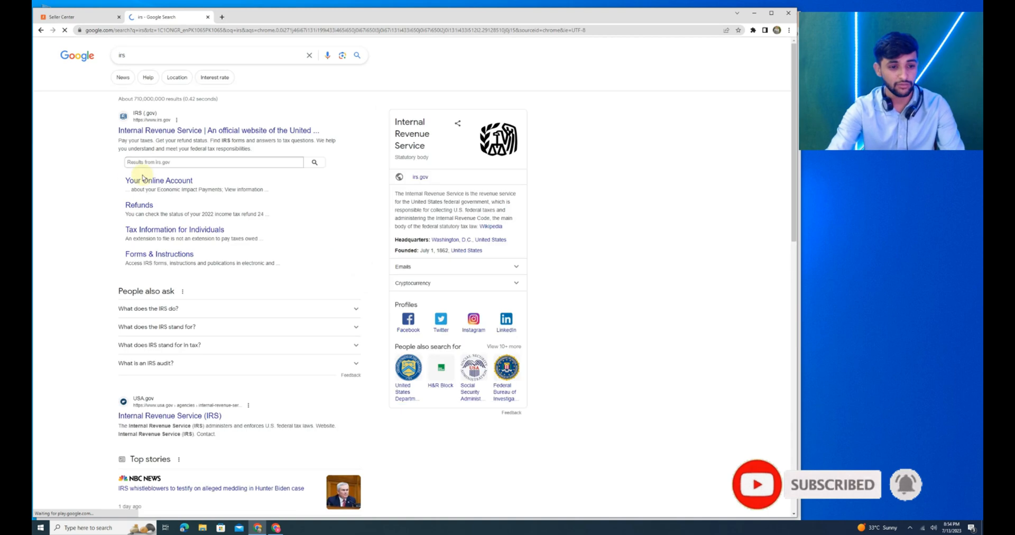
- Search Google for 'fbr', open the Federal Board of Revenue site, then return to Seller Center
{"action": "left_click", "coordinate": [309, 55]}
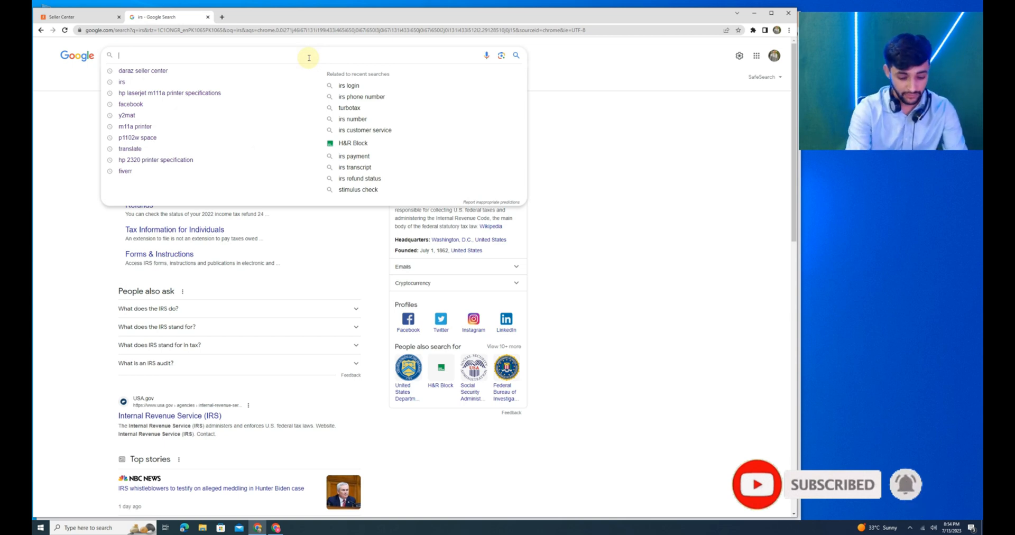
{"action": "type", "text": "fbr"}
{"action": "key", "text": "Return"}
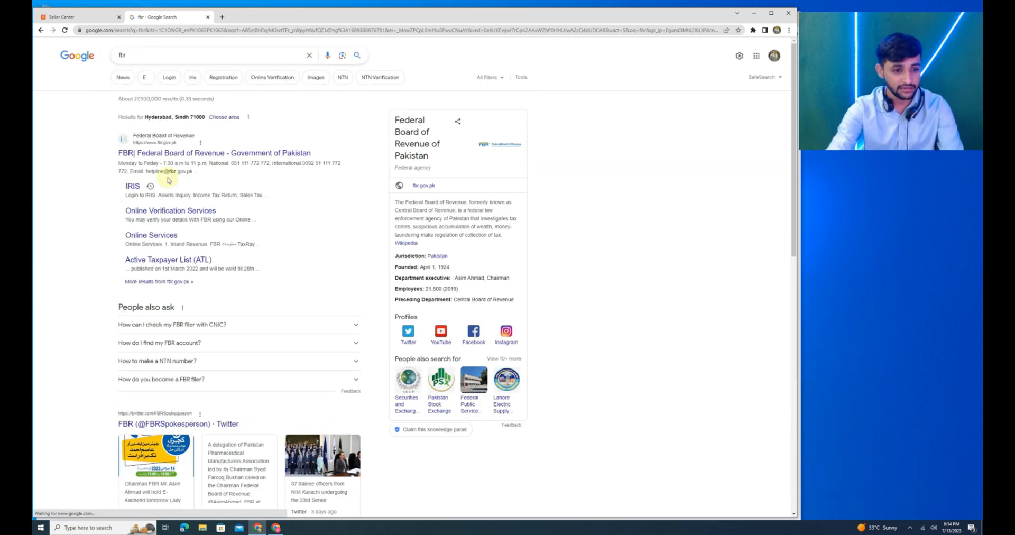
{"action": "left_click", "coordinate": [138, 154]}
{"action": "left_click", "coordinate": [63, 17]}
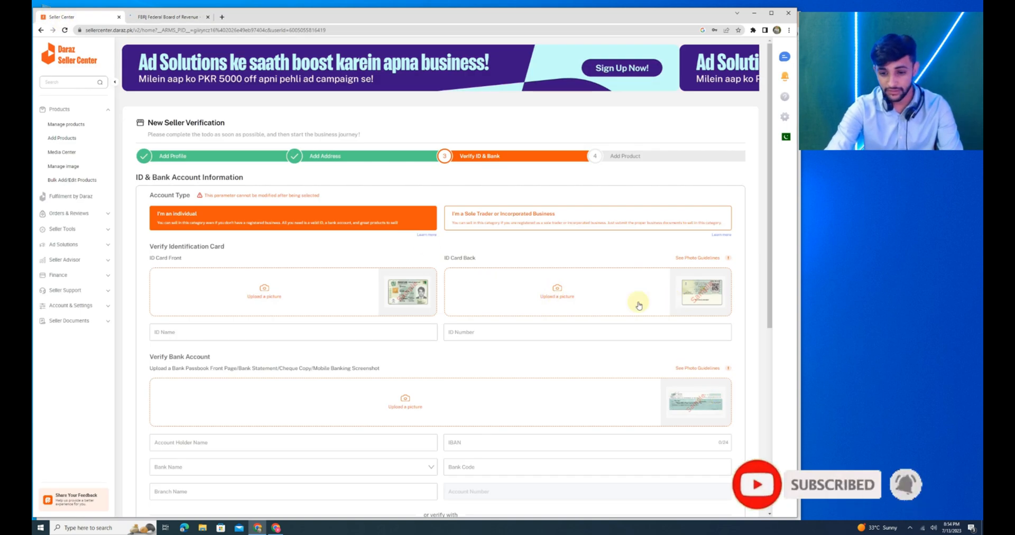
- Keep the individual account type and upload Picture 1111 006 from NEW ACCOUNT OPEN DOC as the ID card front
{"action": "left_click", "coordinate": [547, 220]}
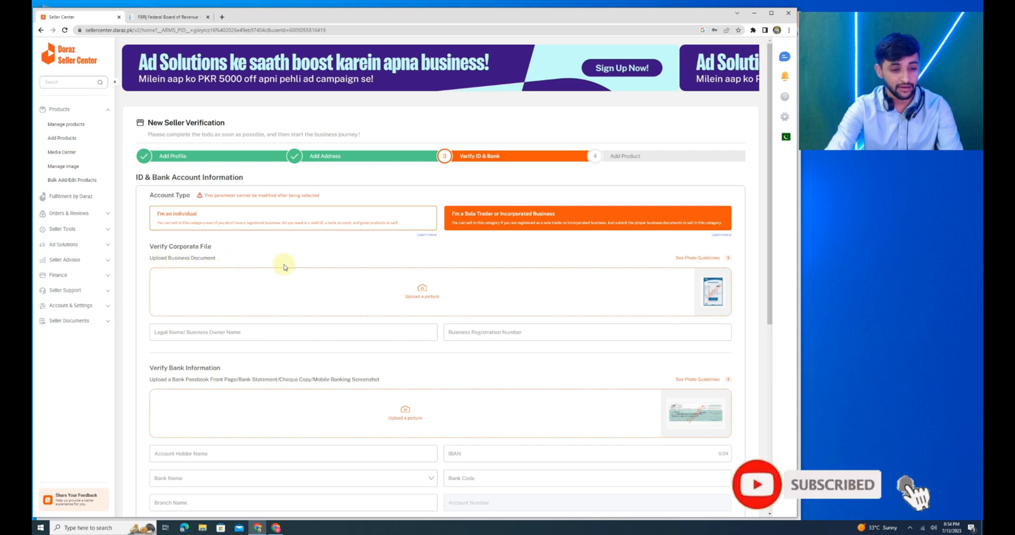
{"action": "left_click", "coordinate": [309, 224]}
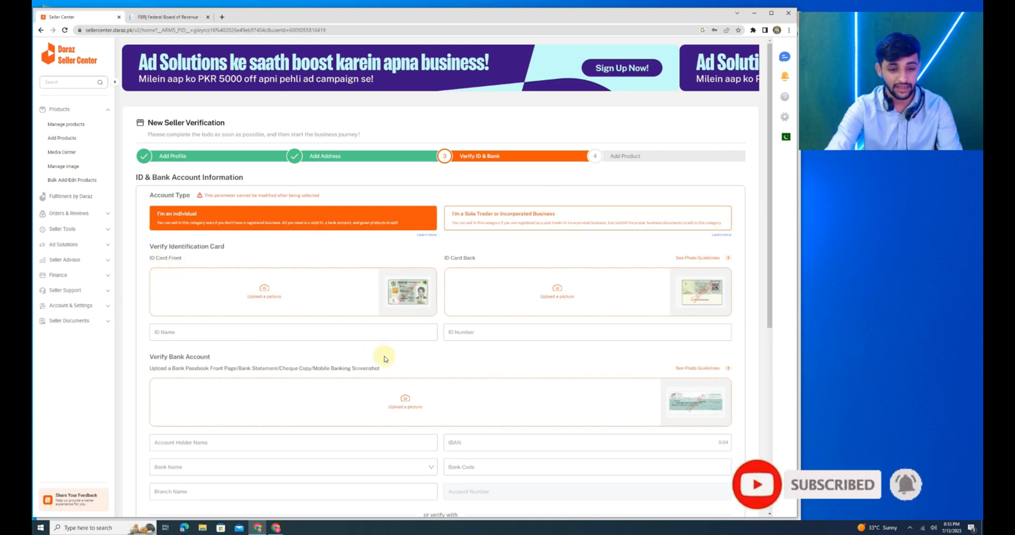
{"action": "left_click", "coordinate": [272, 294]}
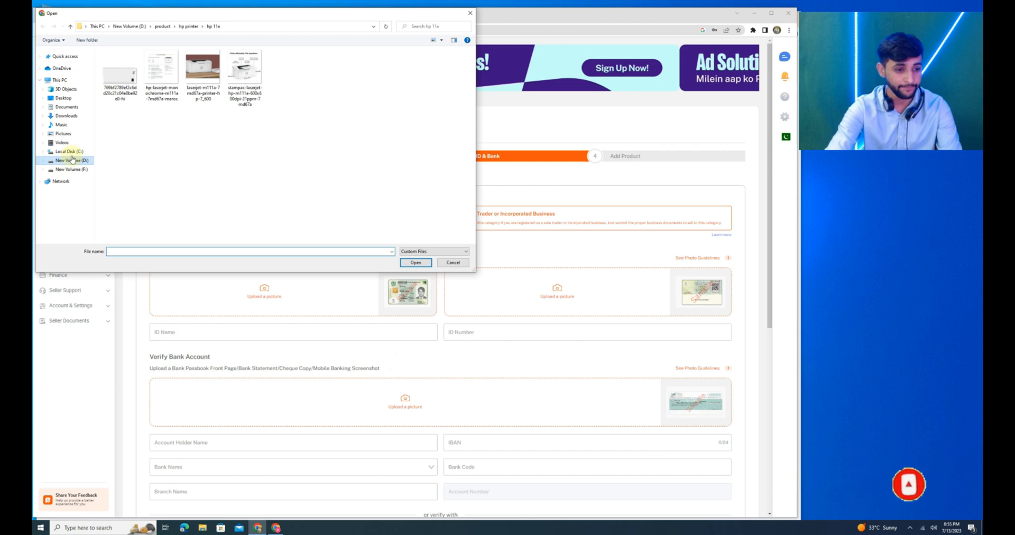
{"action": "left_click", "coordinate": [66, 107]}
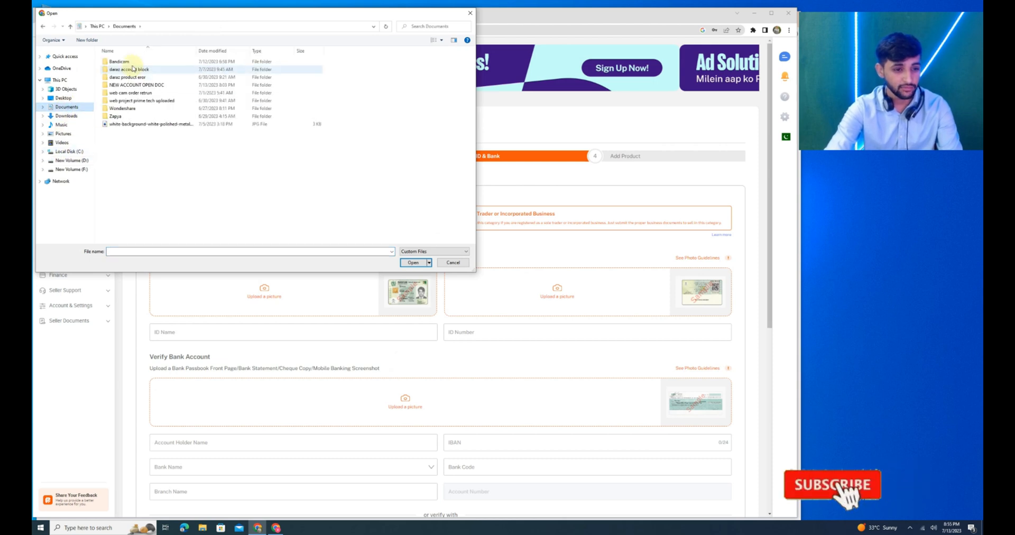
{"action": "double_click", "coordinate": [185, 85]}
{"action": "double_click", "coordinate": [162, 72]}
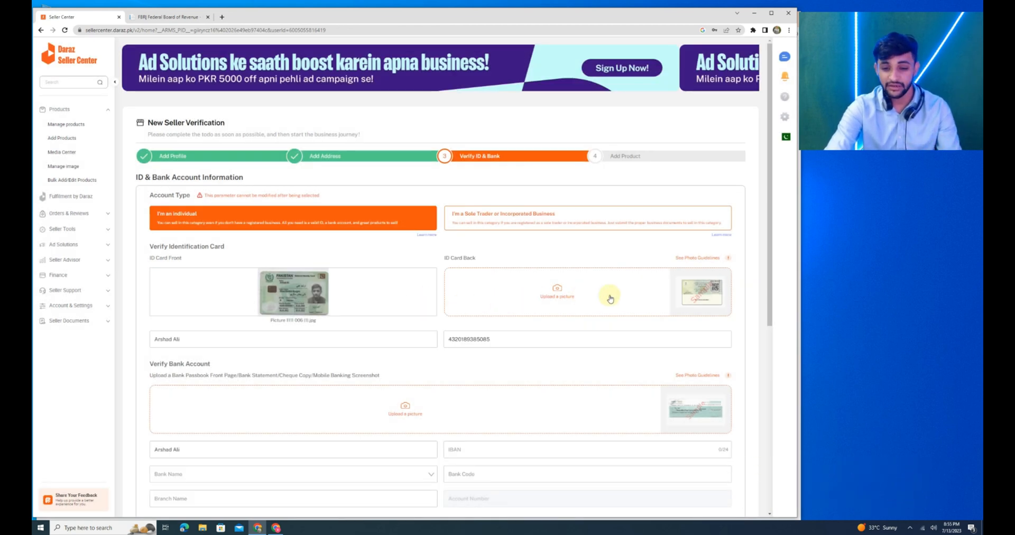
- Upload Picture 1111 007 as the ID card back
{"action": "left_click", "coordinate": [584, 295]}
{"action": "left_click", "coordinate": [203, 85]}
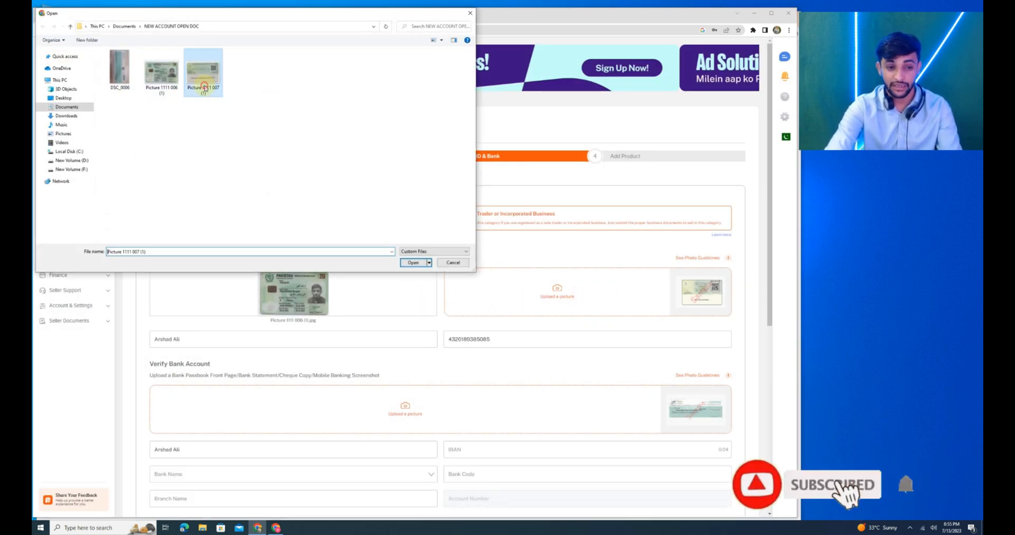
{"action": "double_click", "coordinate": [203, 80]}
- Upload DSC_0006 as the bank document picture
{"action": "scroll", "coordinate": [407, 281], "scroll_direction": "down", "scroll_amount": 1}
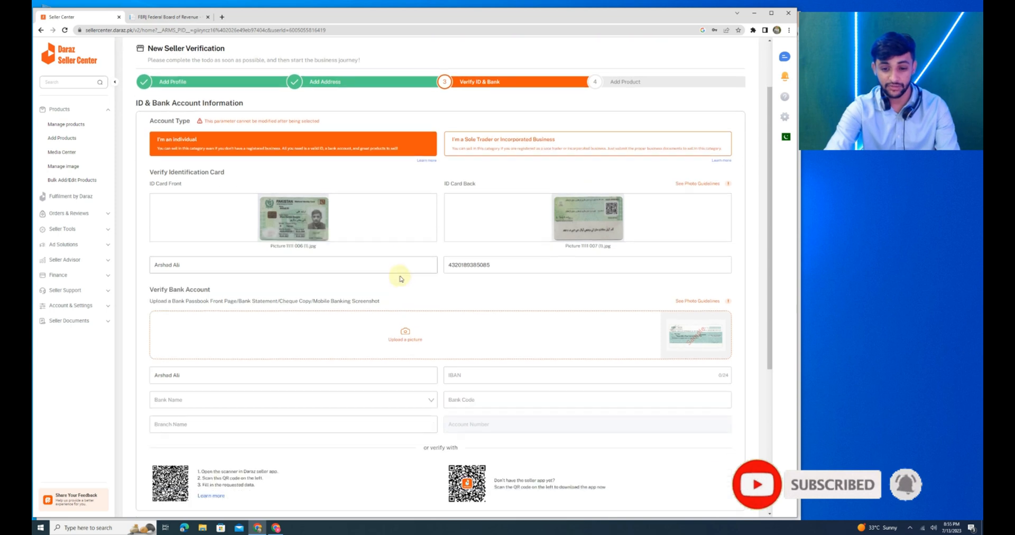
{"action": "scroll", "coordinate": [384, 281], "scroll_direction": "down", "scroll_amount": 1}
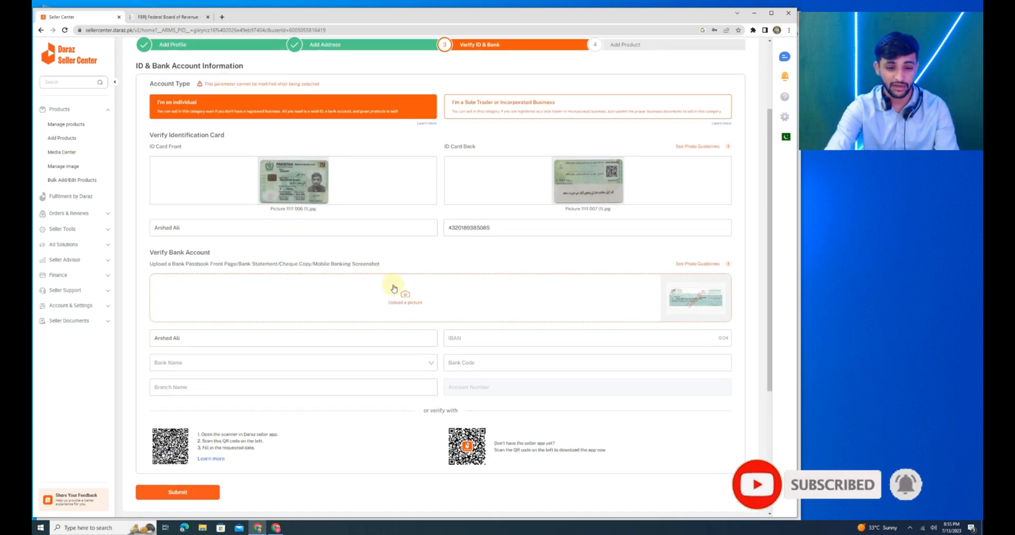
{"action": "left_click", "coordinate": [390, 288]}
{"action": "double_click", "coordinate": [120, 68]}
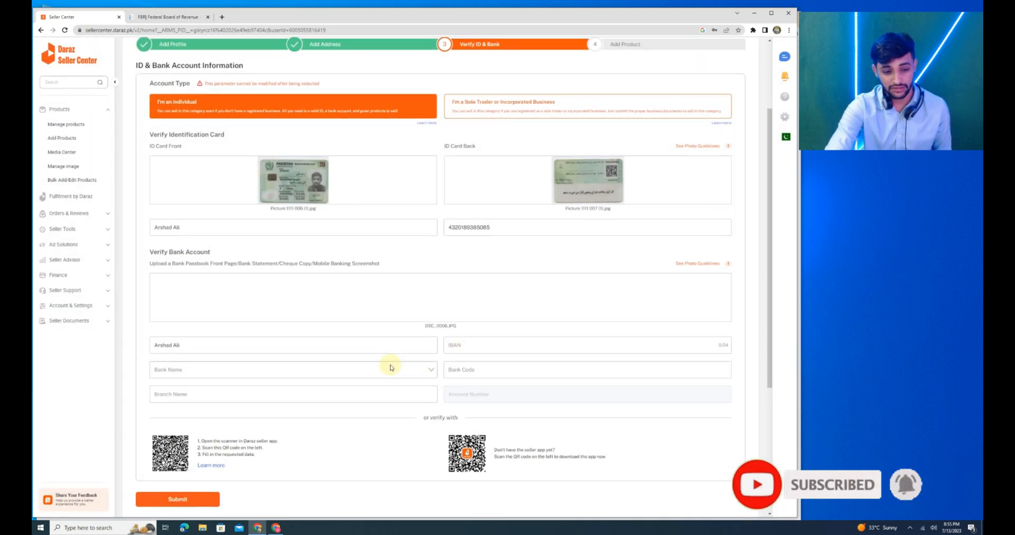
- Set the bank name to HABIB BANK LIMITED
{"action": "scroll", "coordinate": [386, 362], "scroll_direction": "down", "scroll_amount": 4}
{"action": "left_click", "coordinate": [212, 186]}
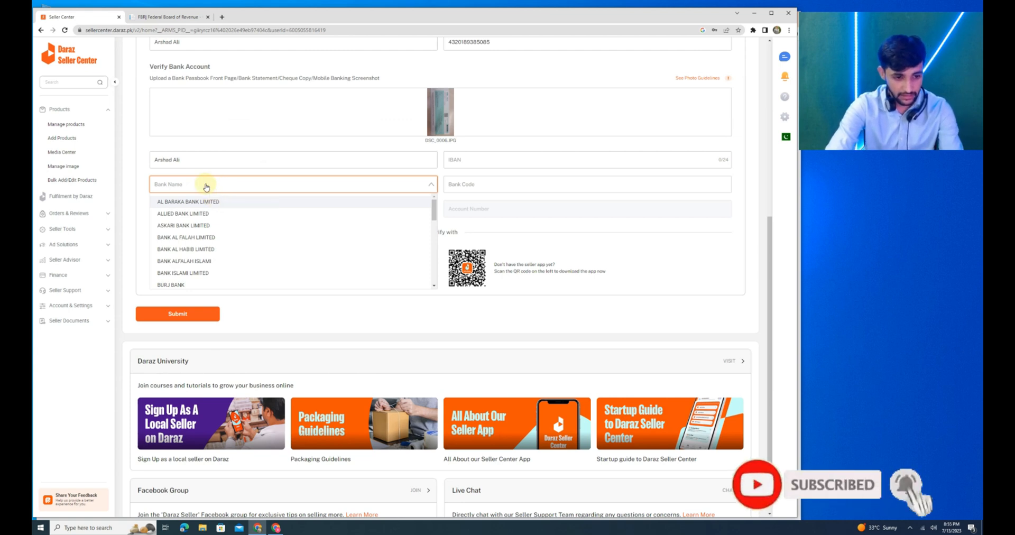
{"action": "left_click", "coordinate": [205, 186]}
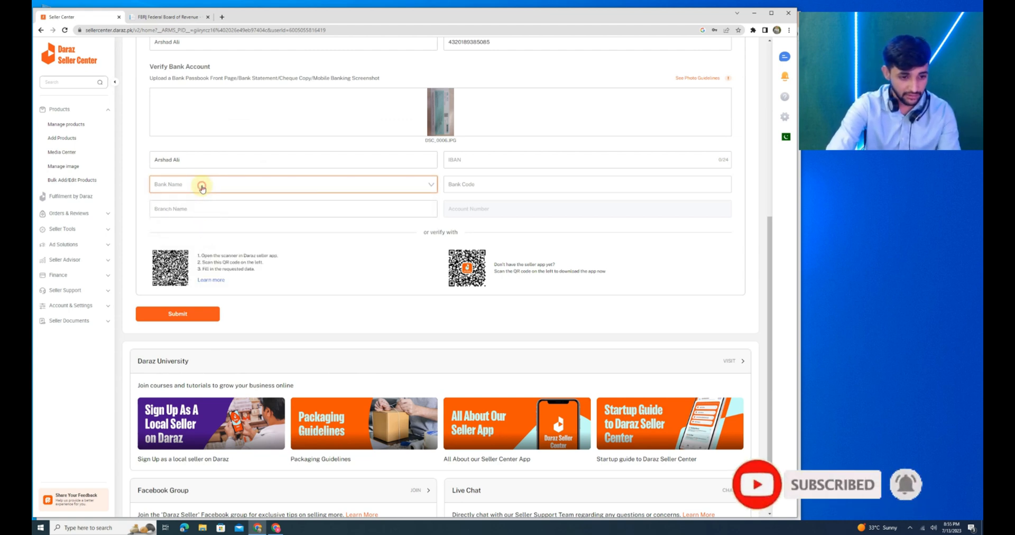
{"action": "left_click", "coordinate": [201, 186]}
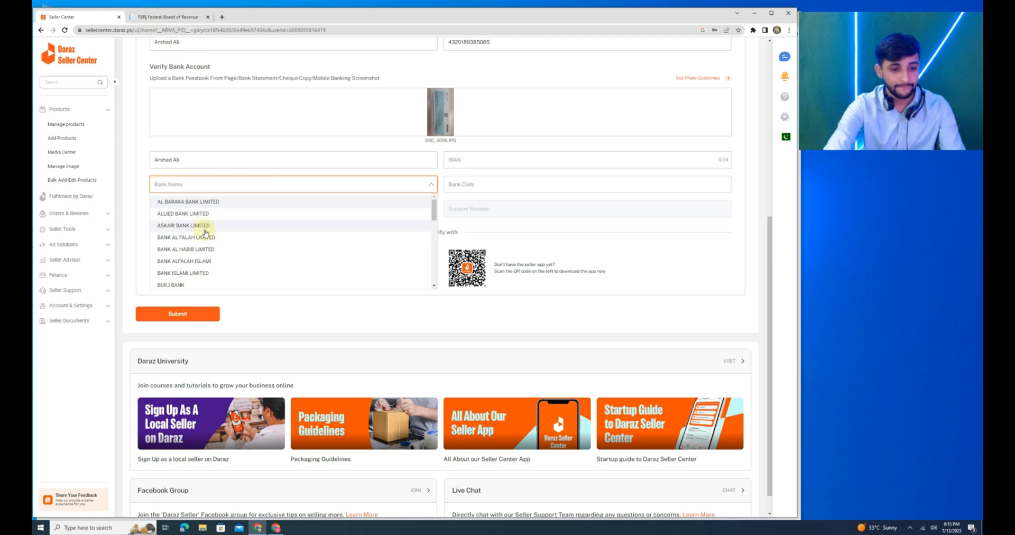
{"action": "scroll", "coordinate": [204, 240], "scroll_direction": "down", "scroll_amount": 2}
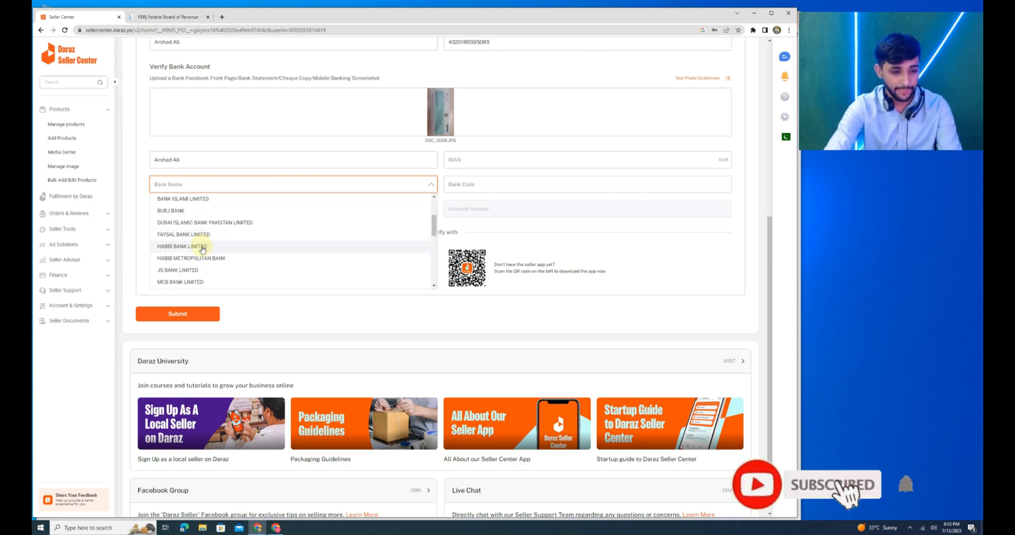
{"action": "left_click", "coordinate": [202, 247]}
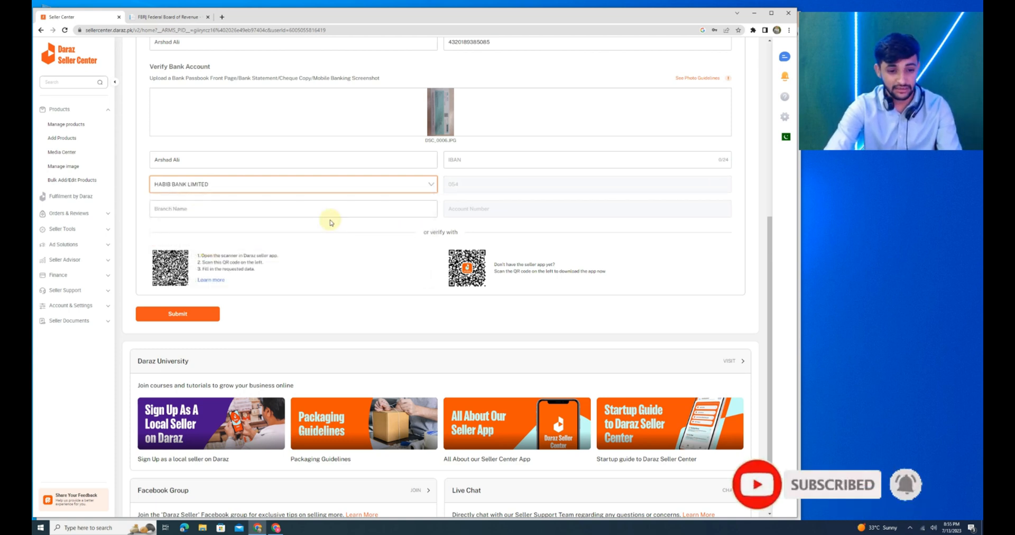
- Enter 'distrac barcnh' as the branch name
{"action": "left_click", "coordinate": [310, 209]}
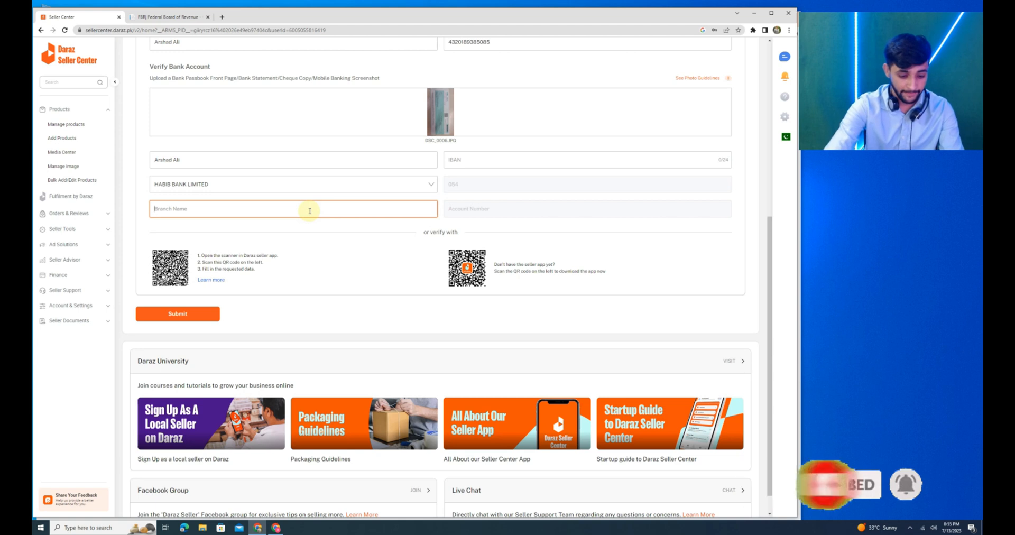
{"action": "type", "text": "distric bra"}
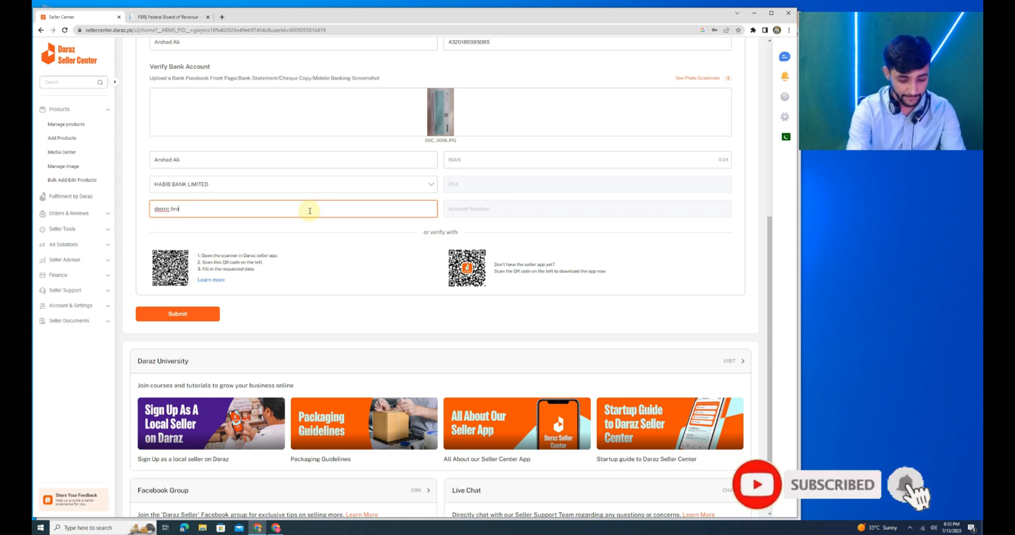
{"action": "key", "text": "BackSpace"}
{"action": "key", "text": "BackSpace"}
{"action": "key", "text": "BackSpace"}
{"action": "key", "text": "BackSpace"}
{"action": "key", "text": "BackSpace"}
{"action": "key", "text": "BackSpace"}
{"action": "key", "text": "BackSpace"}
{"action": "key", "text": "BackSpace"}
{"action": "key", "text": "BackSpace"}
{"action": "key", "text": "BackSpace"}
{"action": "key", "text": "BackSpace"}
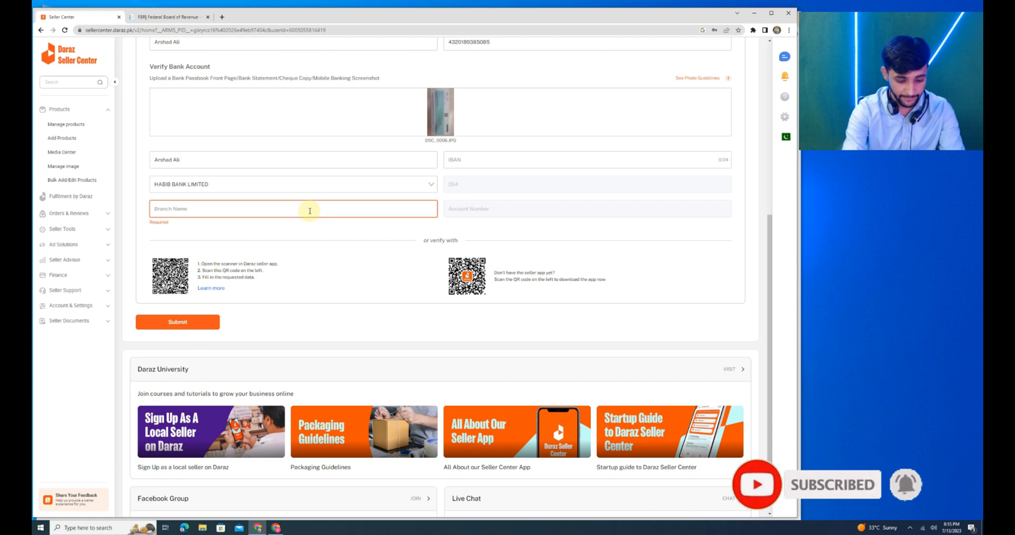
{"action": "type", "text": "distr"}
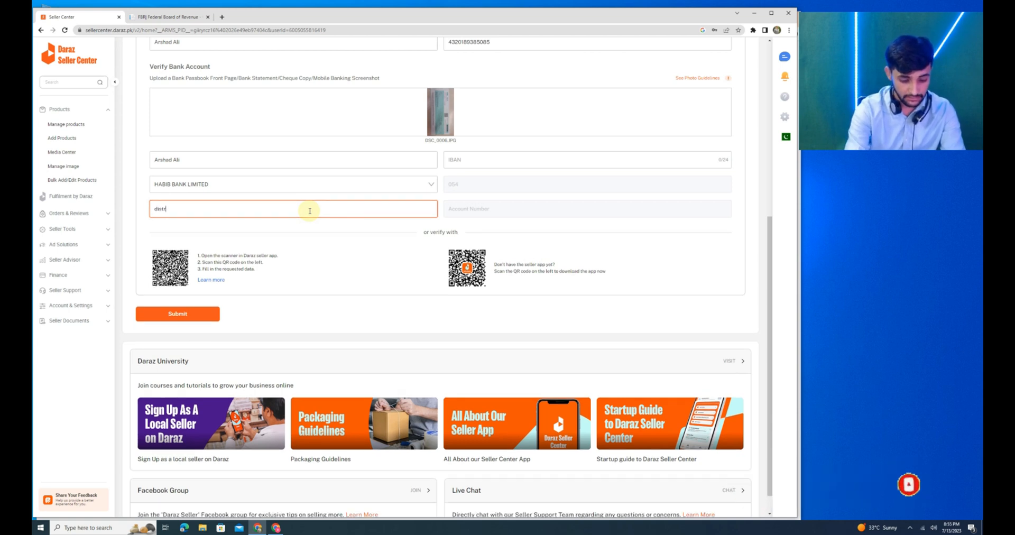
{"action": "type", "text": "ac "}
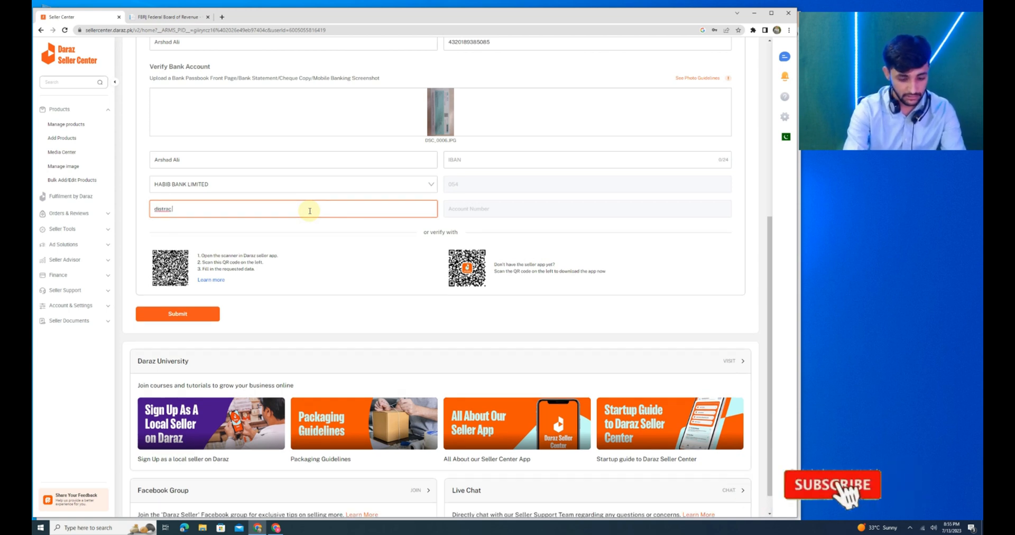
{"action": "type", "text": "barcnh"}
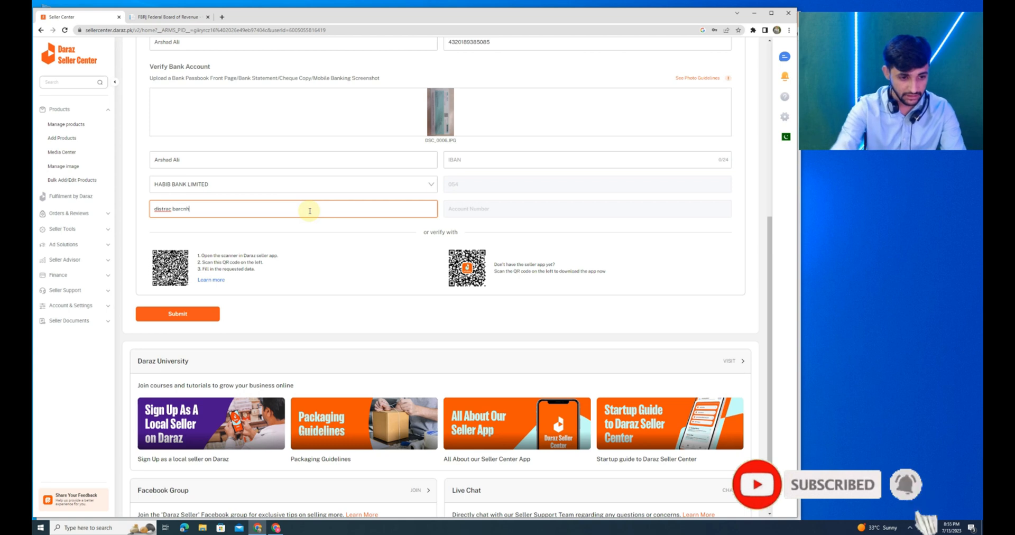
- Try submitting the verification form, select the IBAN field, and close the FBR tab
{"action": "left_click", "coordinate": [205, 315]}
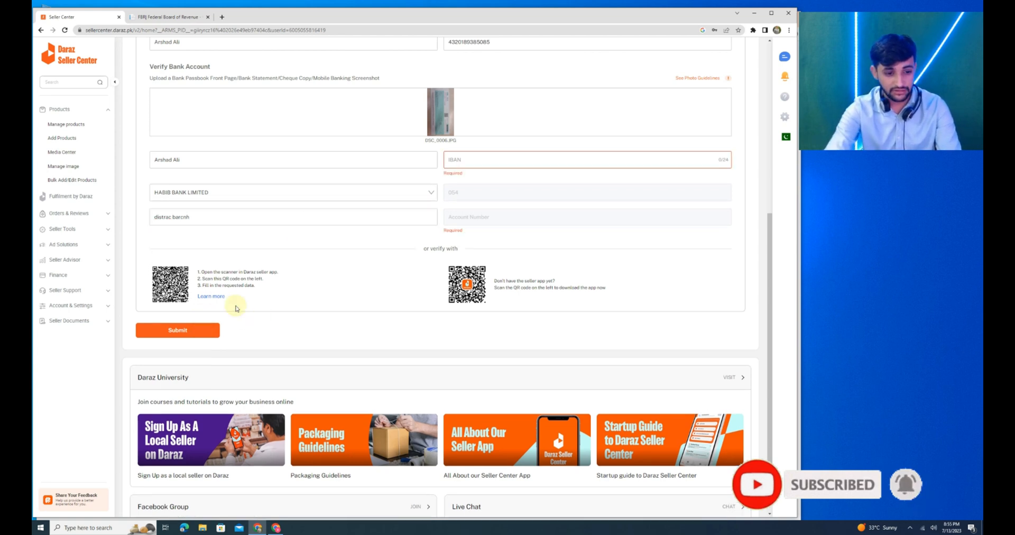
{"action": "left_click", "coordinate": [514, 156]}
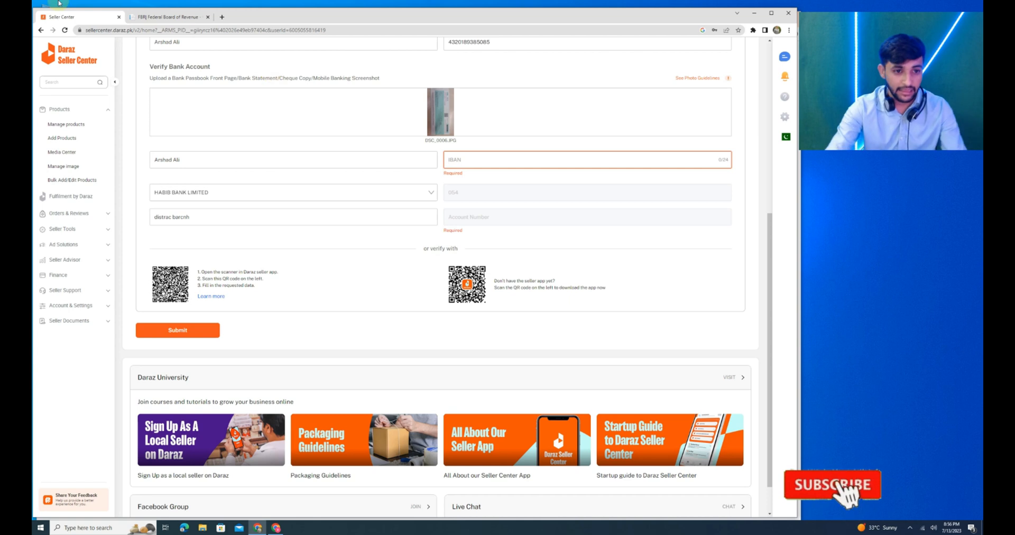
{"action": "left_click", "coordinate": [145, 17]}
{"action": "left_click", "coordinate": [207, 17]}
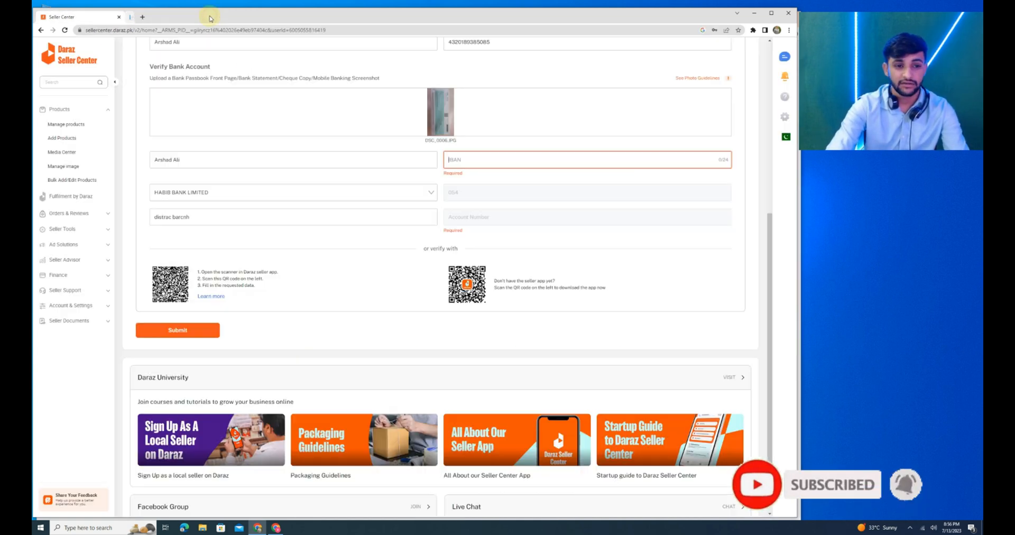
- In a new tab, search Google for 'air' and open AirForShare.com
{"action": "left_click", "coordinate": [136, 16]}
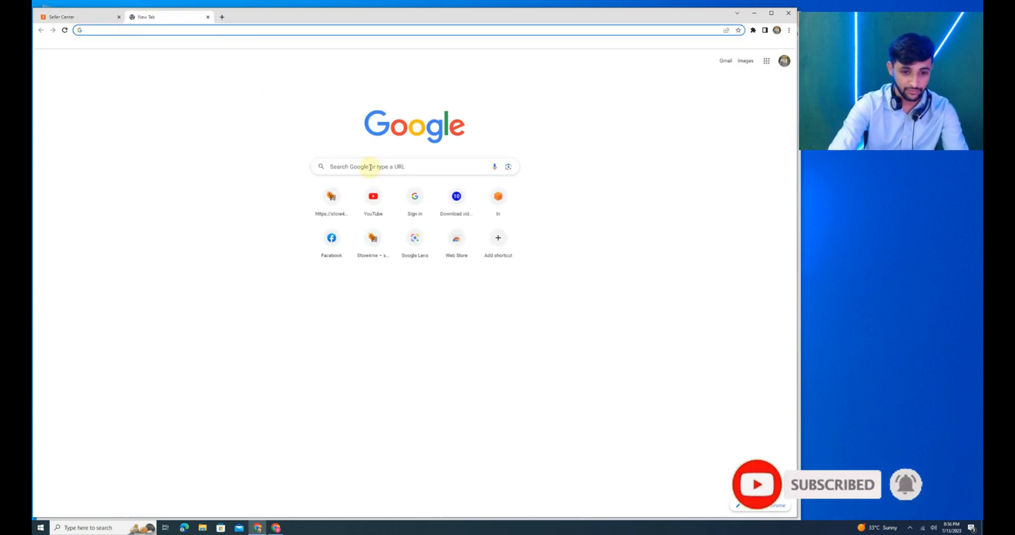
{"action": "left_click", "coordinate": [370, 166]}
{"action": "type", "text": "air"}
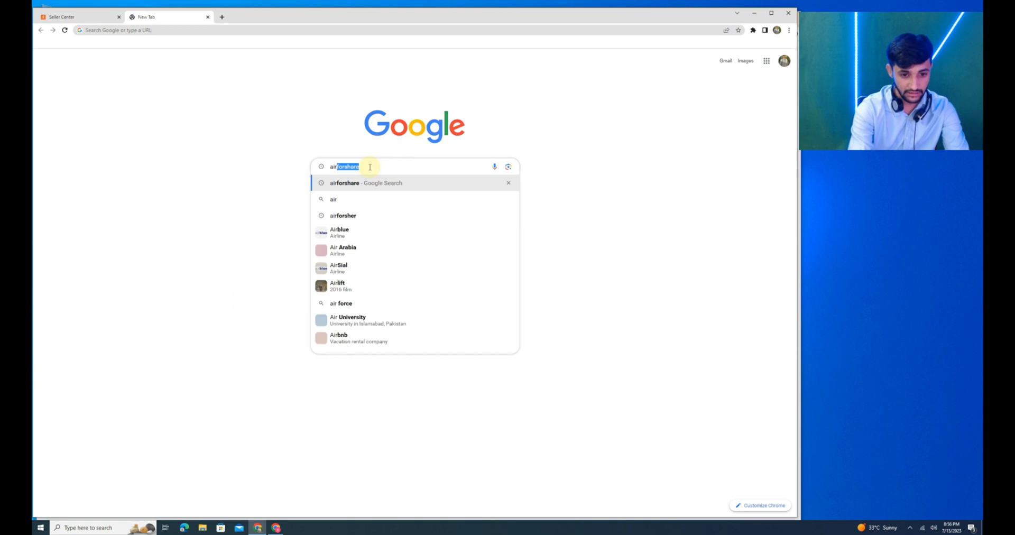
{"action": "key", "text": "Return"}
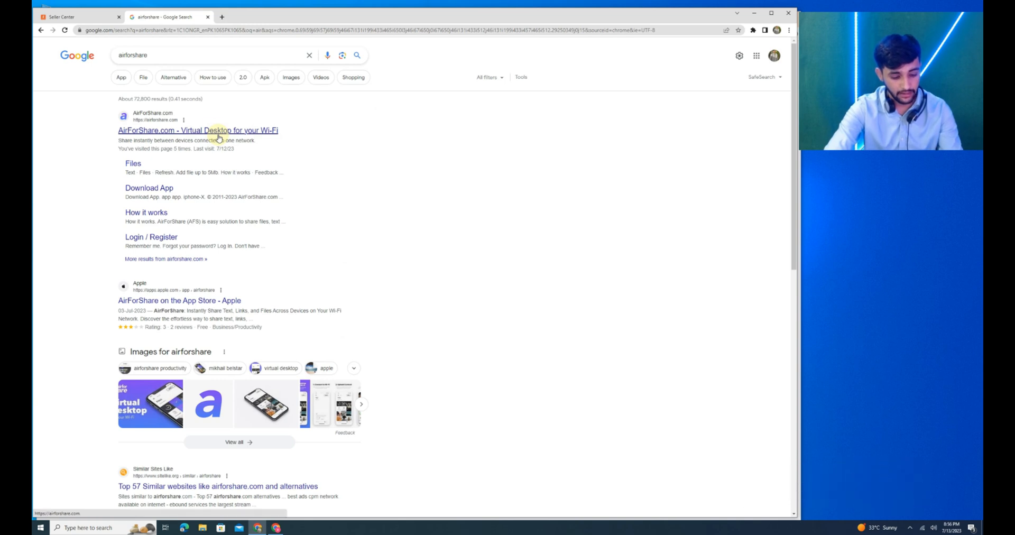
{"action": "left_click", "coordinate": [193, 130]}
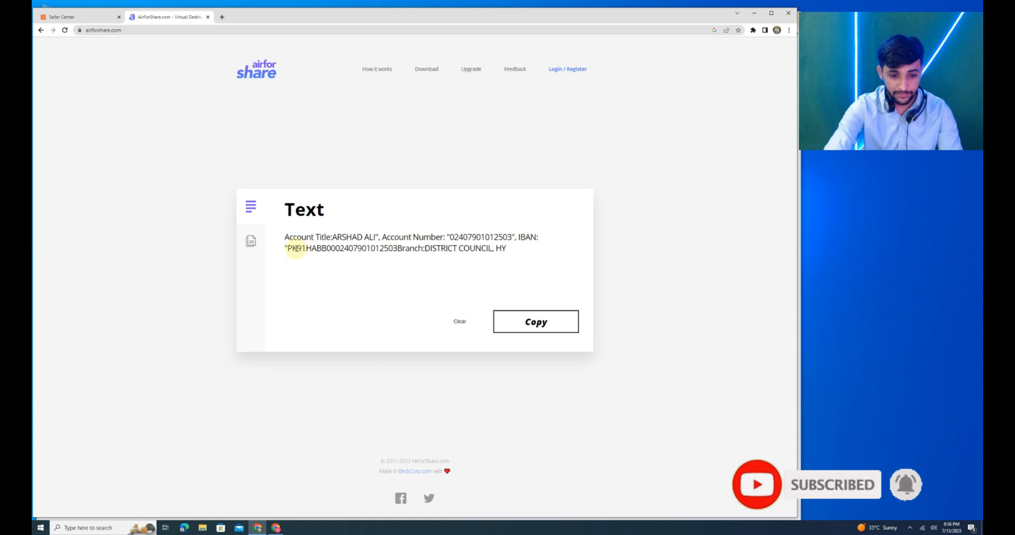
- Copy the IBAN from AirForShare and paste it into the Daraz IBAN field
{"action": "left_click_drag", "start_coordinate": [303, 248], "coordinate": [396, 248]}
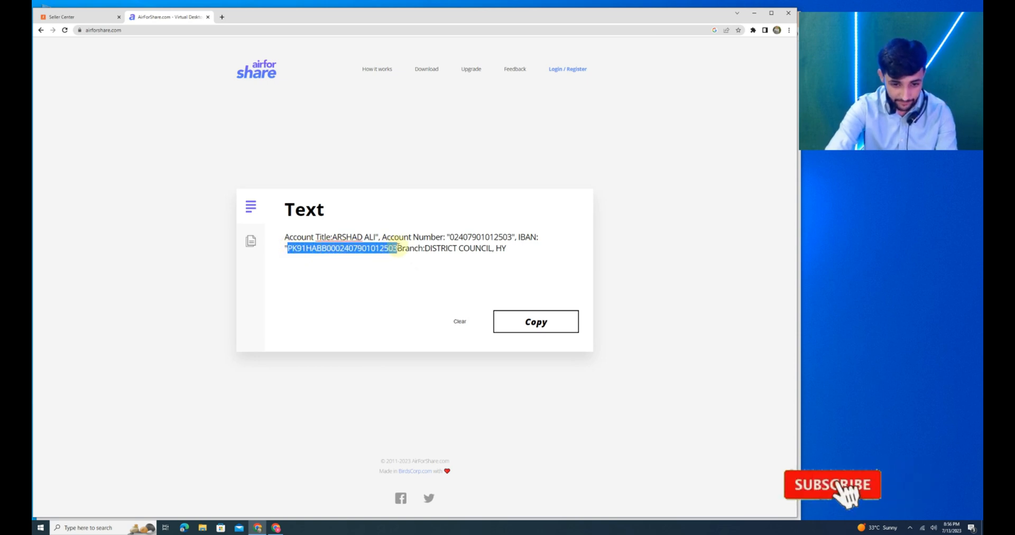
{"action": "right_click", "coordinate": [397, 248]}
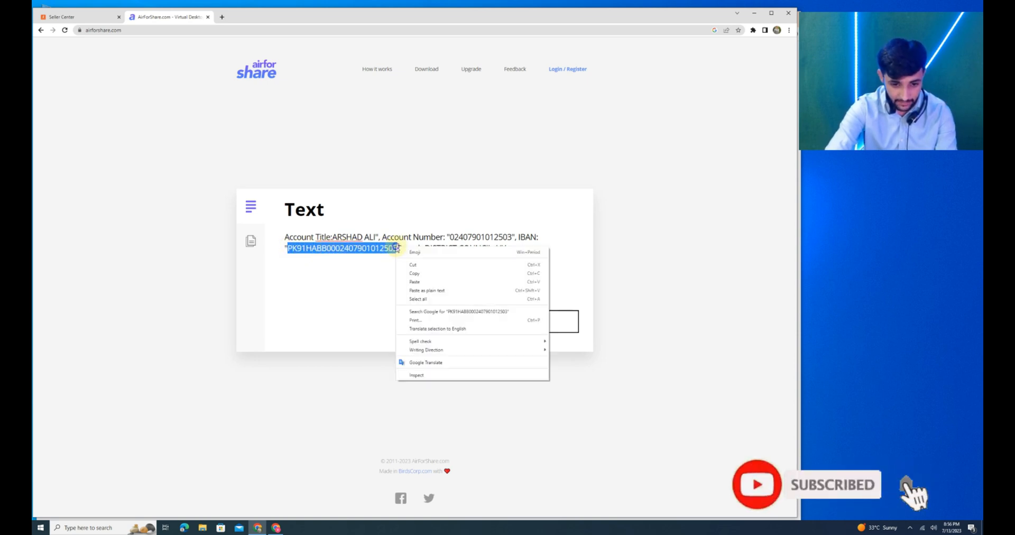
{"action": "left_click", "coordinate": [423, 273]}
{"action": "left_click", "coordinate": [103, 17]}
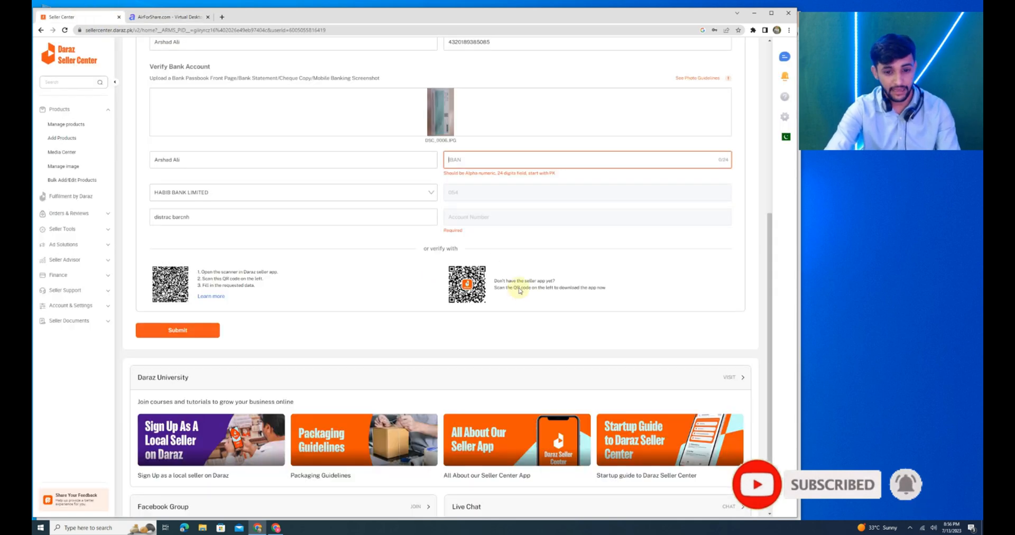
{"action": "key", "text": "ctrl+v"}
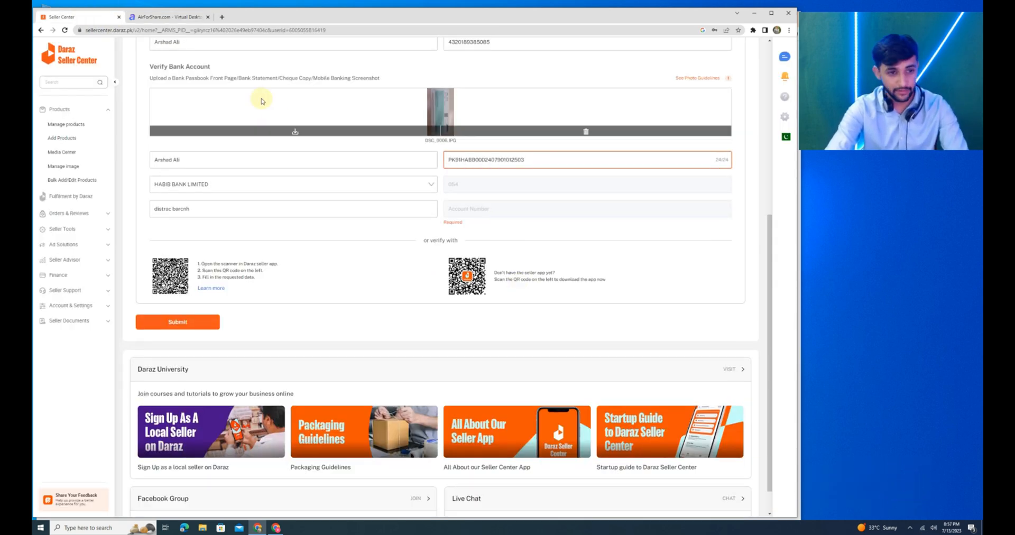
- Replace the branch name with the copied 'Branch:DISTRICT COUNCIL, HY' text
{"action": "left_click", "coordinate": [173, 17]}
{"action": "left_click", "coordinate": [394, 265]}
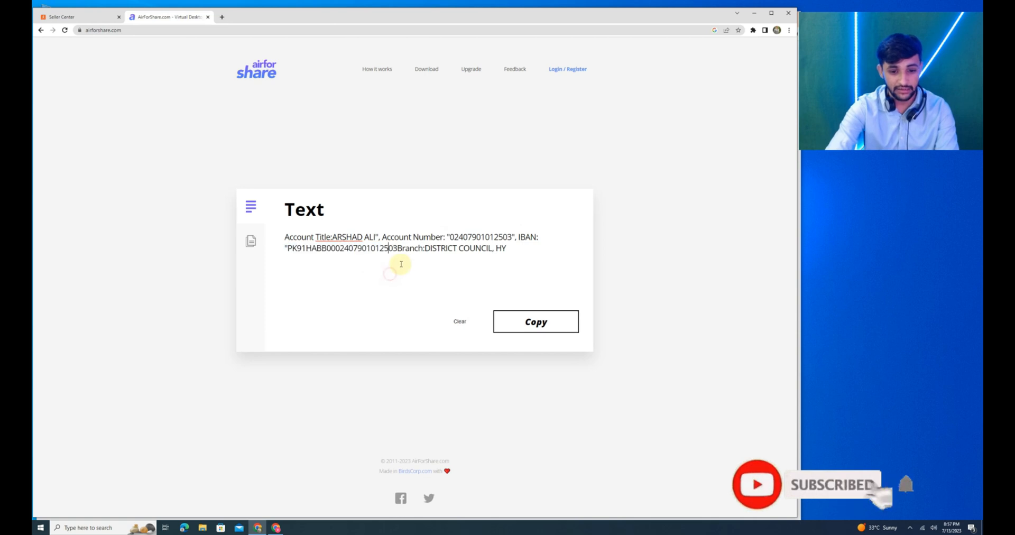
{"action": "left_click_drag", "start_coordinate": [397, 248], "coordinate": [484, 248]}
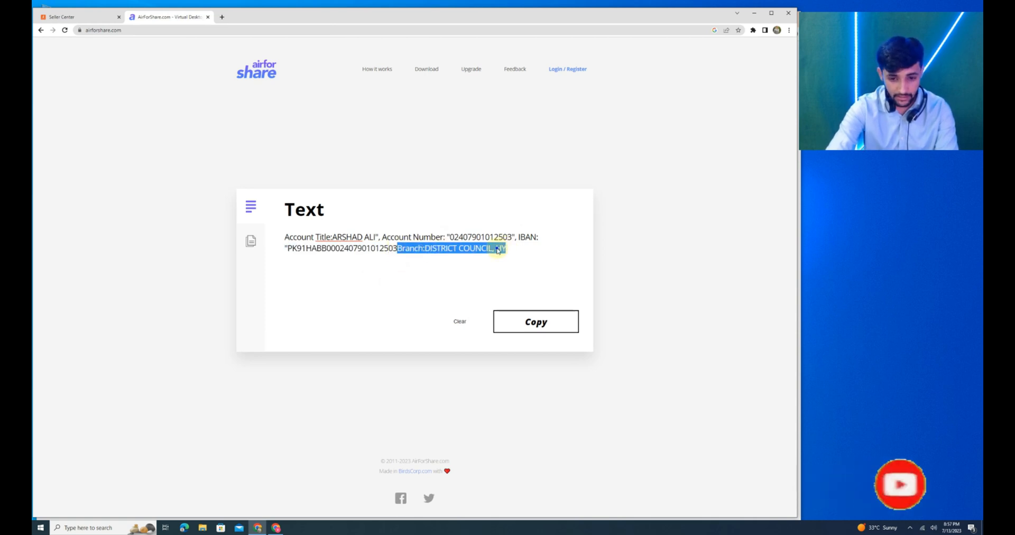
{"action": "right_click", "coordinate": [502, 248]}
{"action": "left_click", "coordinate": [515, 273]}
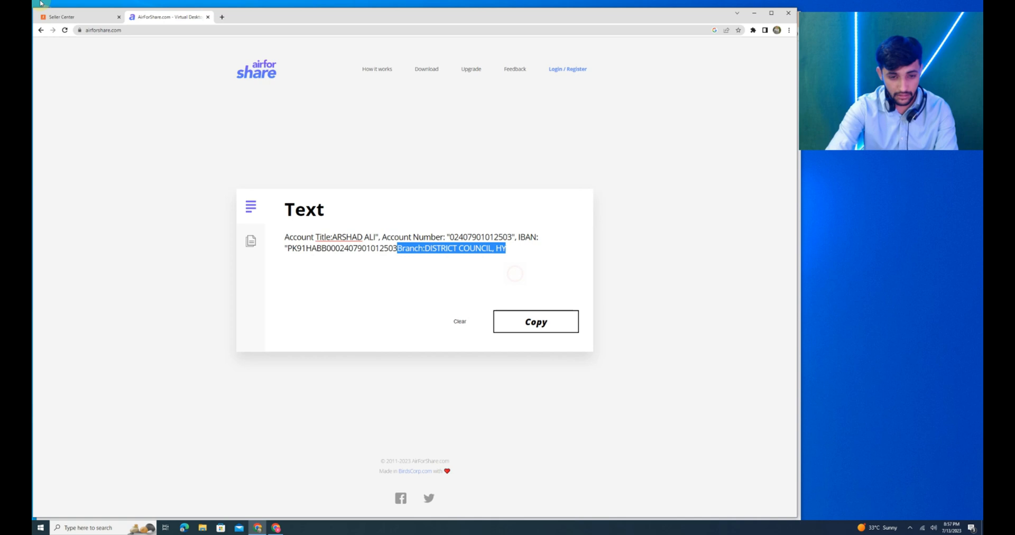
{"action": "left_click", "coordinate": [74, 19]}
{"action": "left_click", "coordinate": [202, 210]}
{"action": "key", "text": "ctrl+v"}
{"action": "left_click", "coordinate": [295, 227]}
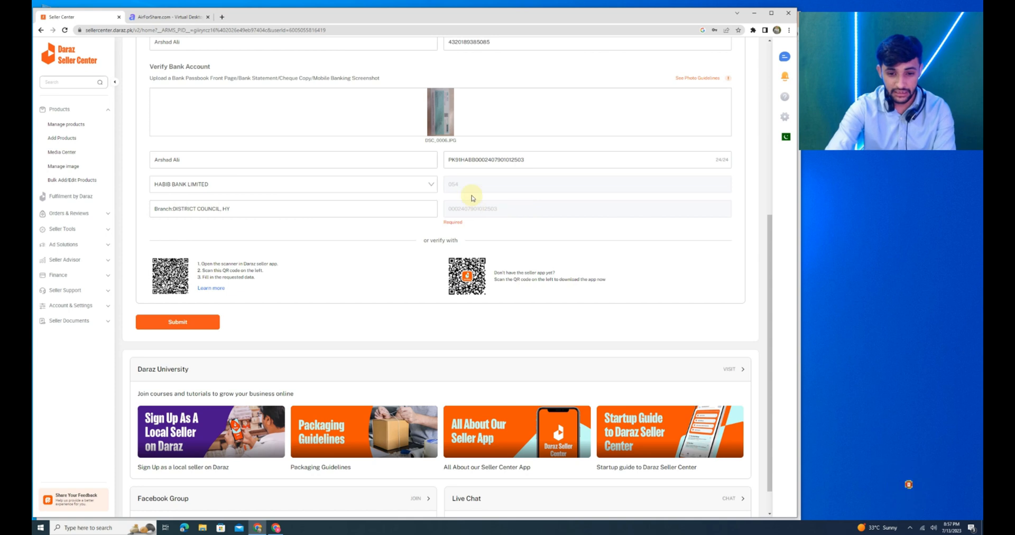
- Check the auto-filled account number and submit the bank verification details
{"action": "double_click", "coordinate": [470, 212]}
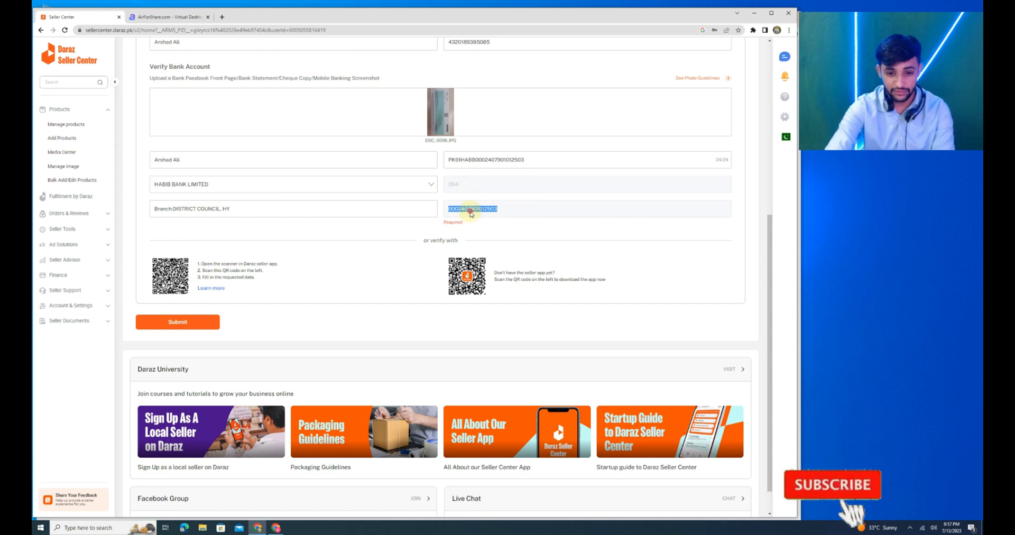
{"action": "left_click", "coordinate": [537, 211]}
{"action": "left_click", "coordinate": [177, 322]}
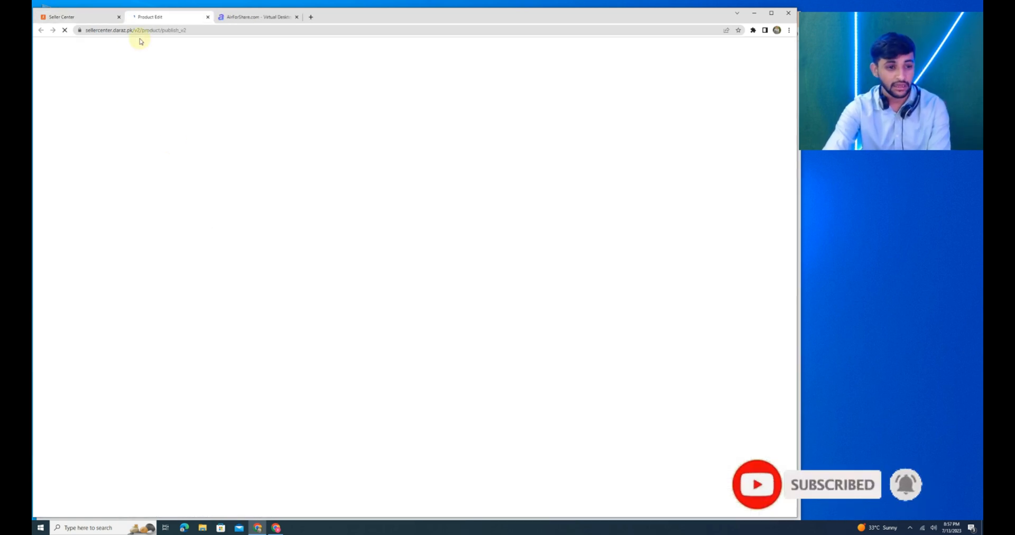
- Close the AirForShare tab, leaving the Daraz product edit page in front
{"action": "left_click", "coordinate": [110, 16]}
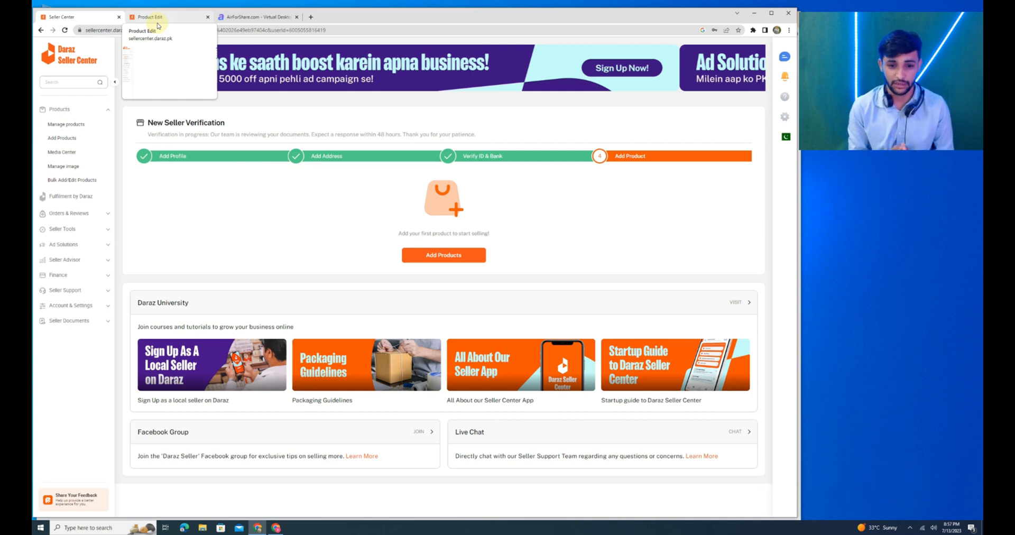
{"action": "left_click", "coordinate": [158, 17]}
{"action": "left_click", "coordinate": [249, 17]}
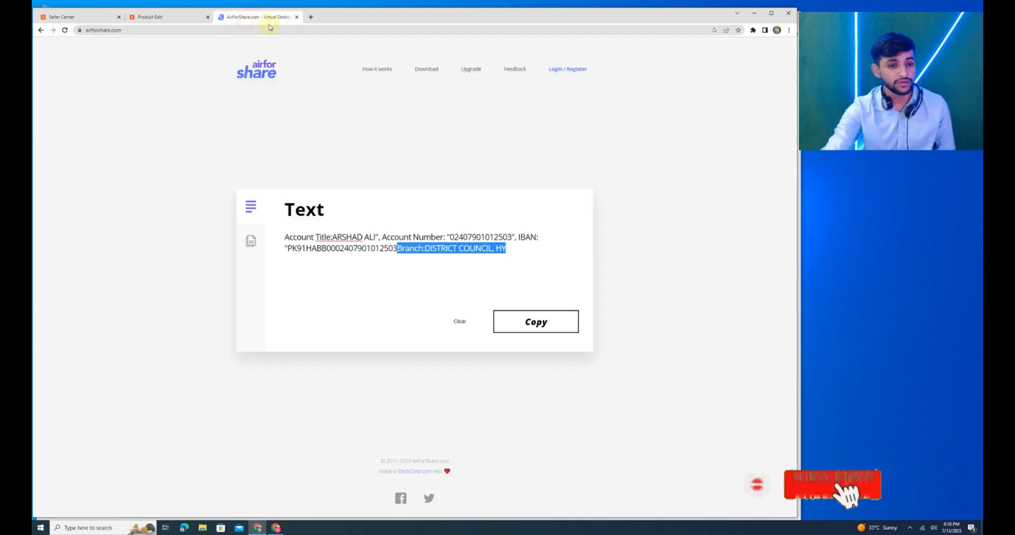
{"action": "left_click", "coordinate": [297, 17]}
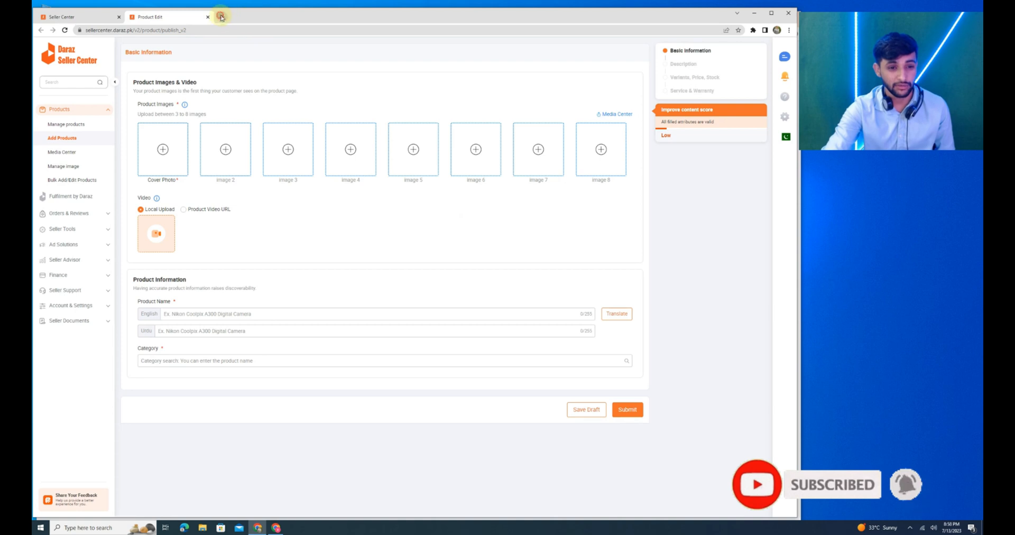
- On the product edit page, start adding the cover photo from the computer
{"action": "left_click", "coordinate": [221, 17]}
{"action": "left_click", "coordinate": [143, 17]}
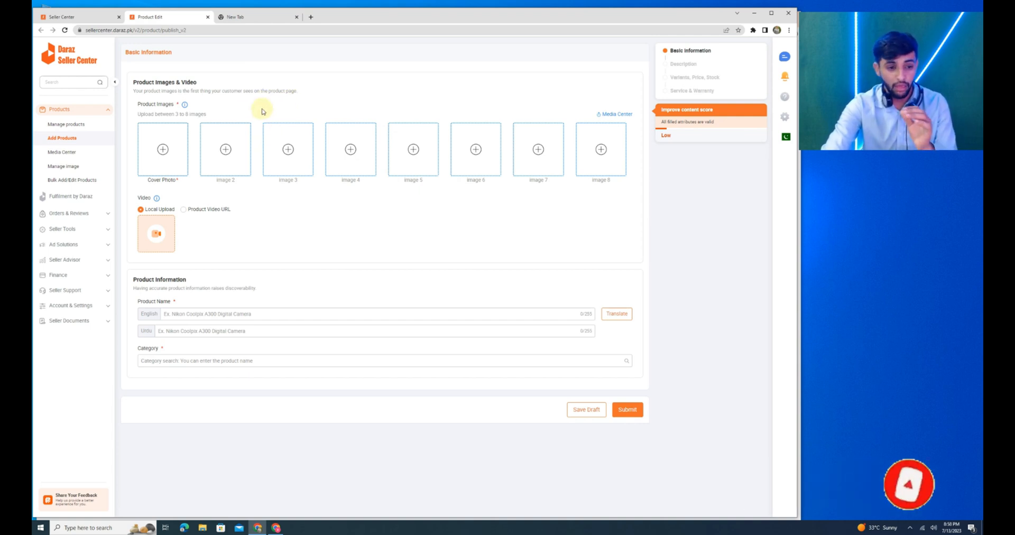
{"action": "left_click", "coordinate": [245, 17]}
{"action": "left_click", "coordinate": [170, 20]}
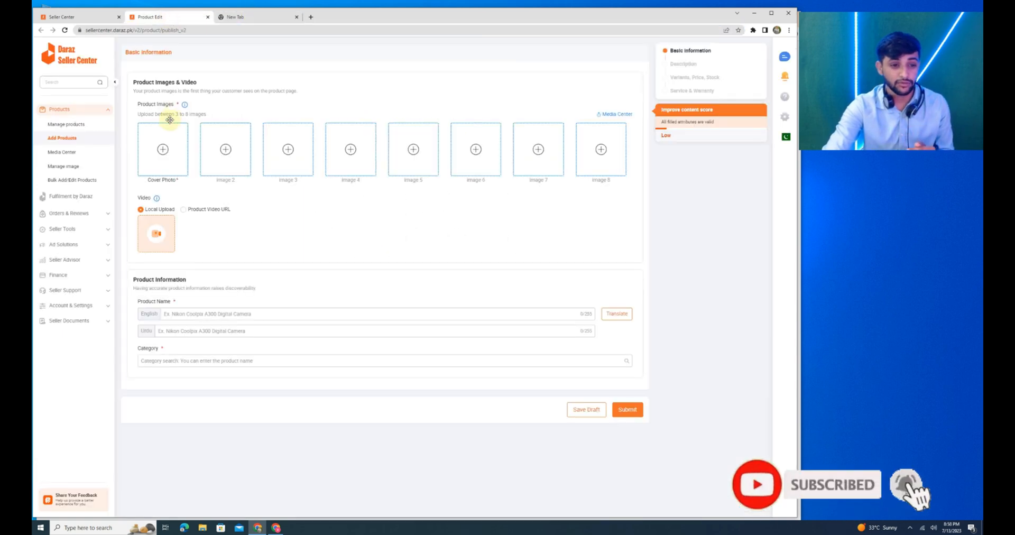
{"action": "left_click", "coordinate": [168, 148]}
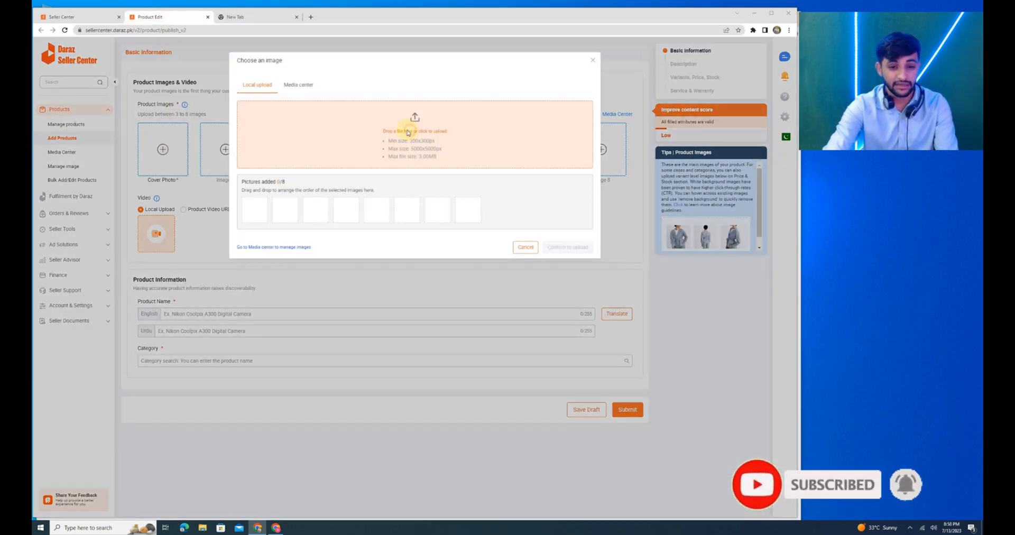
{"action": "left_click", "coordinate": [410, 131]}
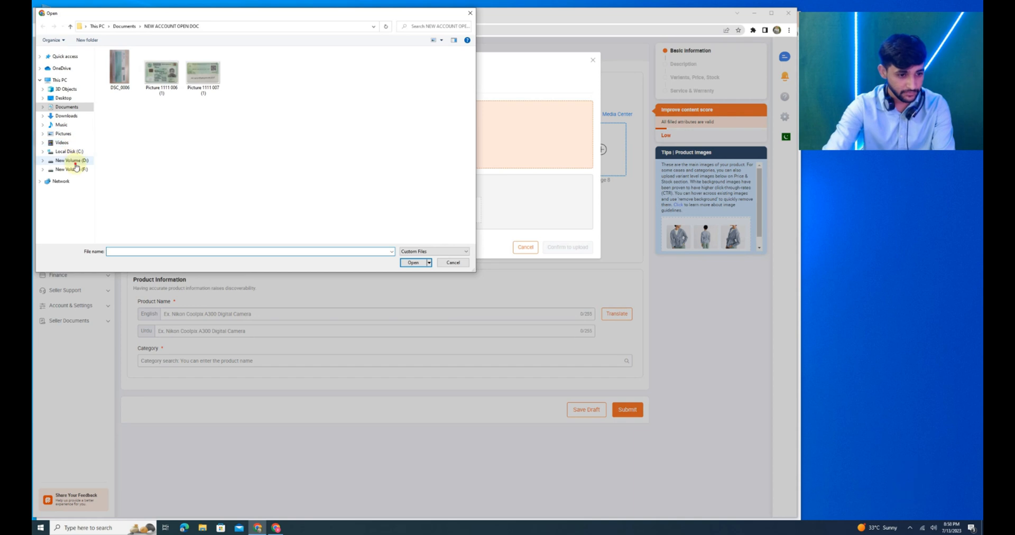
- Search drive D:'s daraz data_ folders (accessories, hp, lenovo) for the printer photos
{"action": "left_click", "coordinate": [76, 162]}
{"action": "left_click", "coordinate": [85, 169]}
{"action": "left_click", "coordinate": [85, 162]}
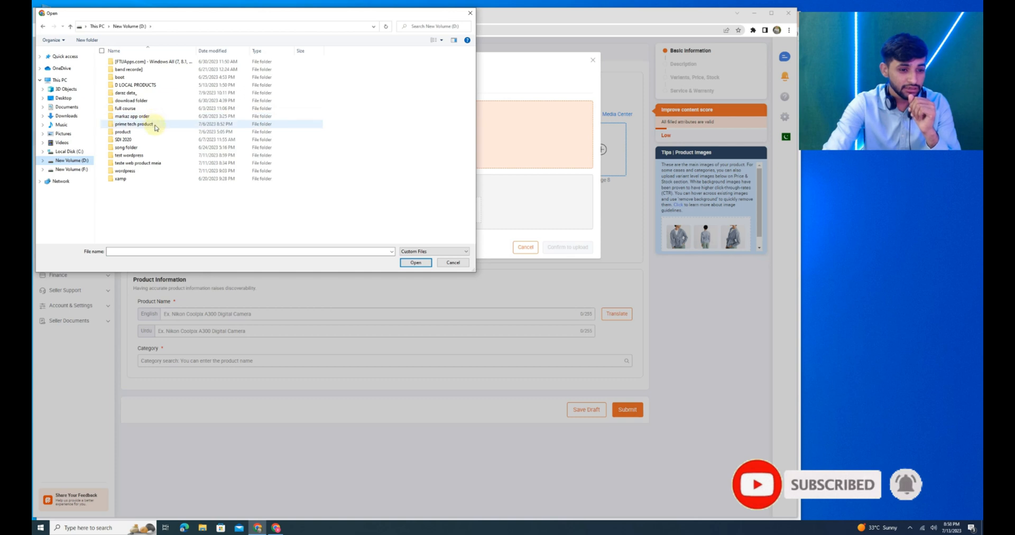
{"action": "double_click", "coordinate": [148, 92]}
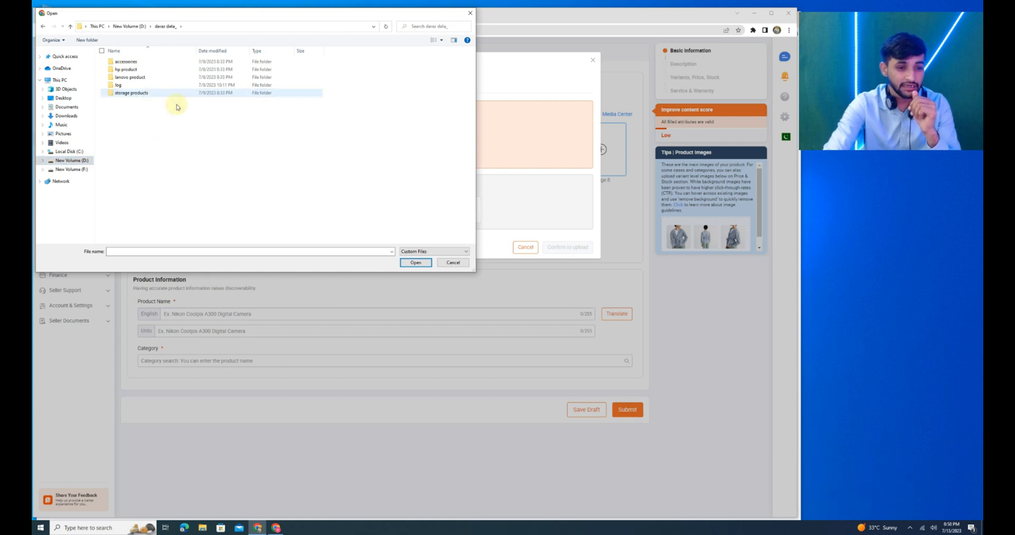
{"action": "double_click", "coordinate": [147, 64]}
{"action": "double_click", "coordinate": [207, 64]}
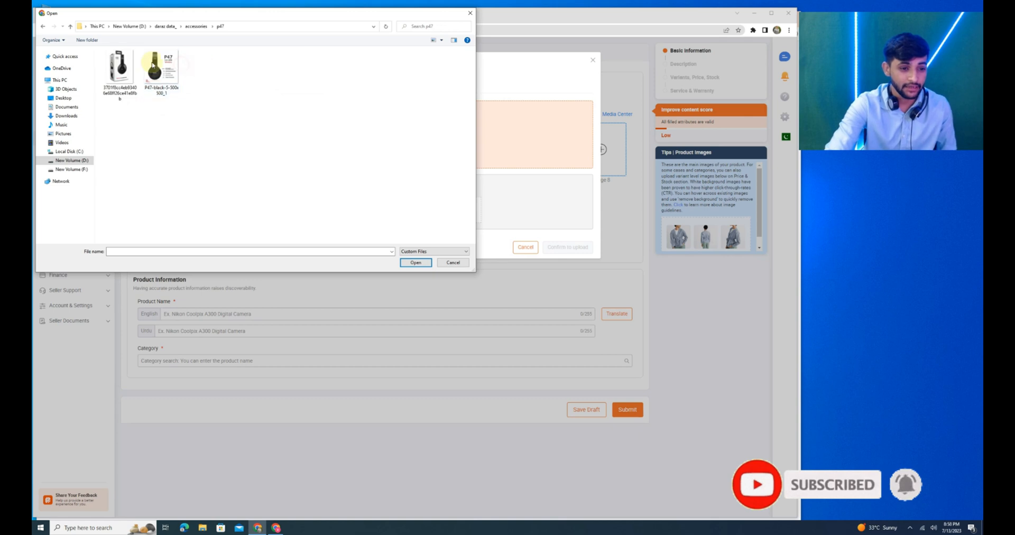
{"action": "left_click", "coordinate": [71, 28]}
{"action": "left_click", "coordinate": [71, 27]}
{"action": "double_click", "coordinate": [133, 69]}
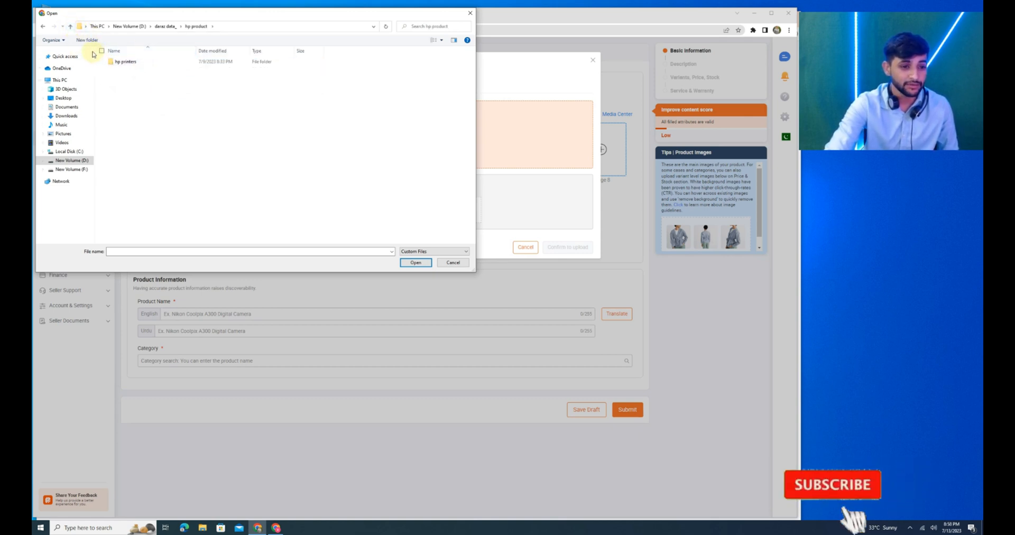
{"action": "left_click", "coordinate": [69, 27]}
{"action": "double_click", "coordinate": [130, 79]}
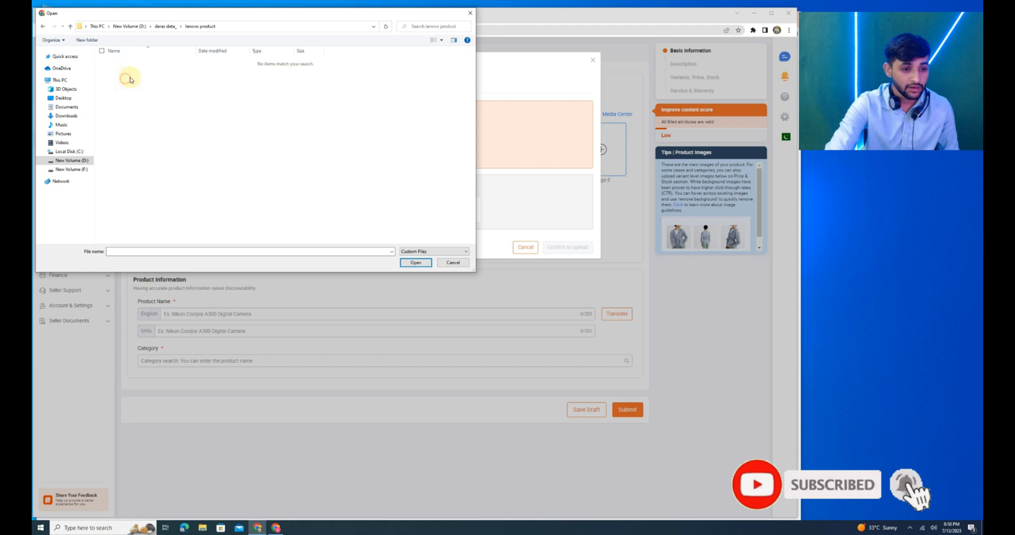
{"action": "left_click", "coordinate": [70, 26]}
{"action": "left_click", "coordinate": [69, 27]}
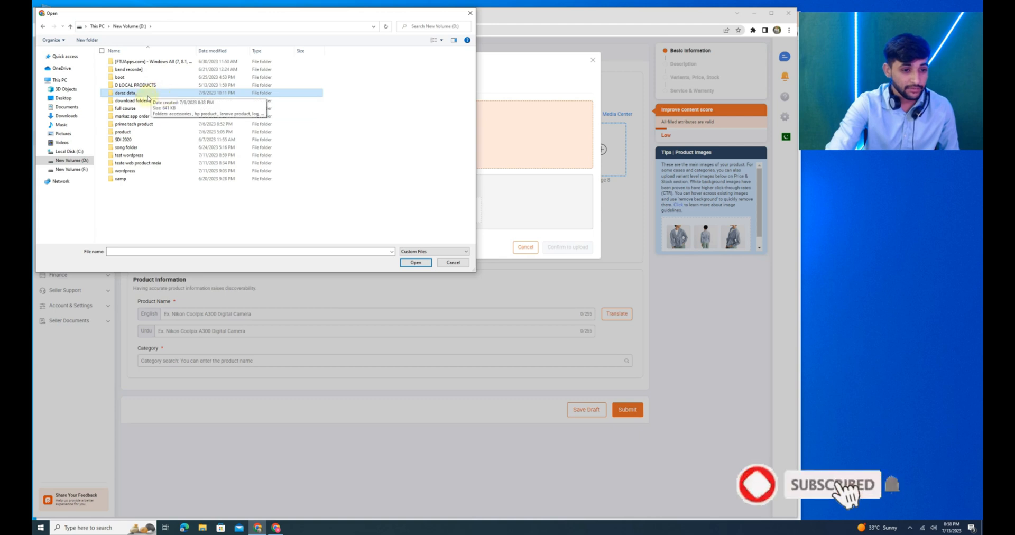
- Go to D: > product > hp printer > hp 2320 and select its three images
{"action": "double_click", "coordinate": [142, 131]}
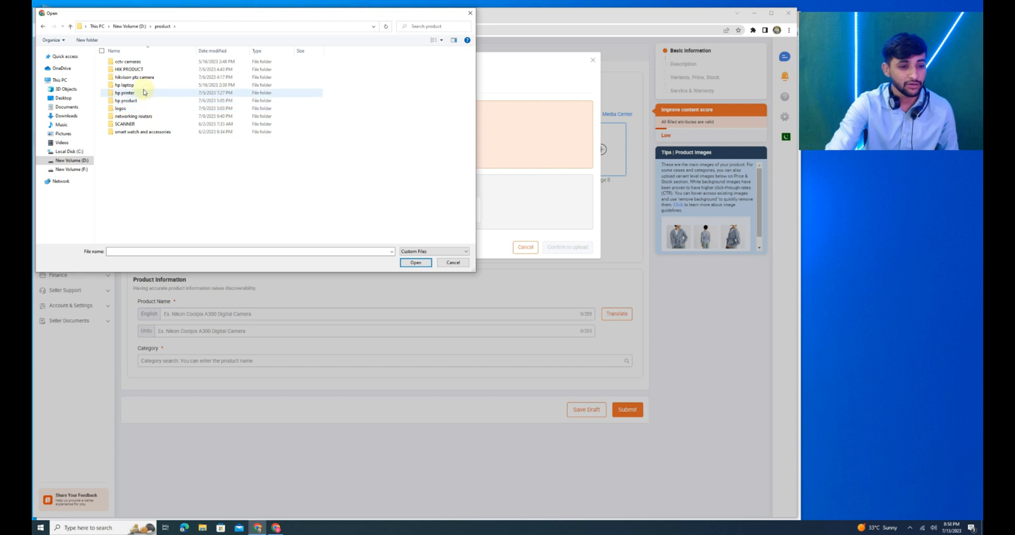
{"action": "double_click", "coordinate": [142, 93]}
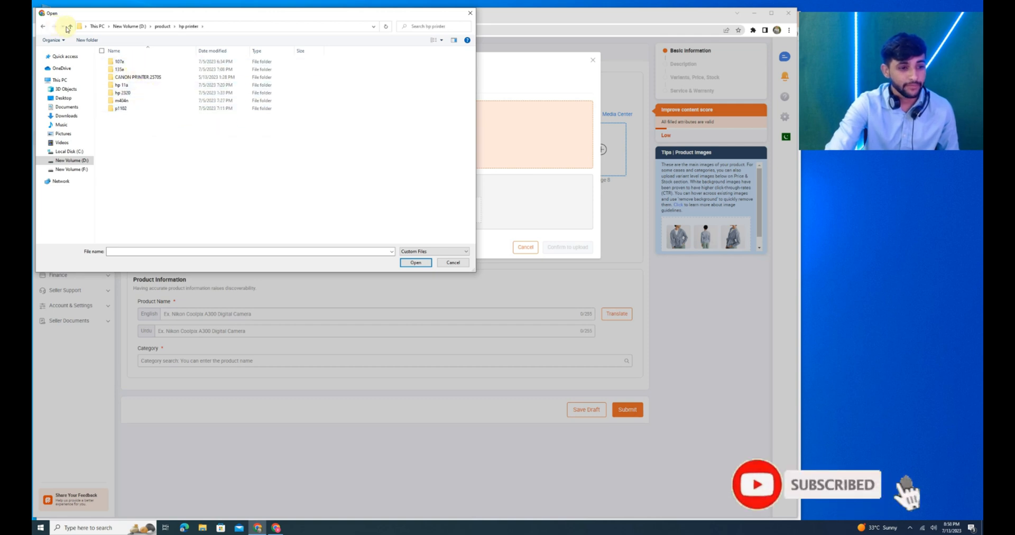
{"action": "double_click", "coordinate": [142, 94]}
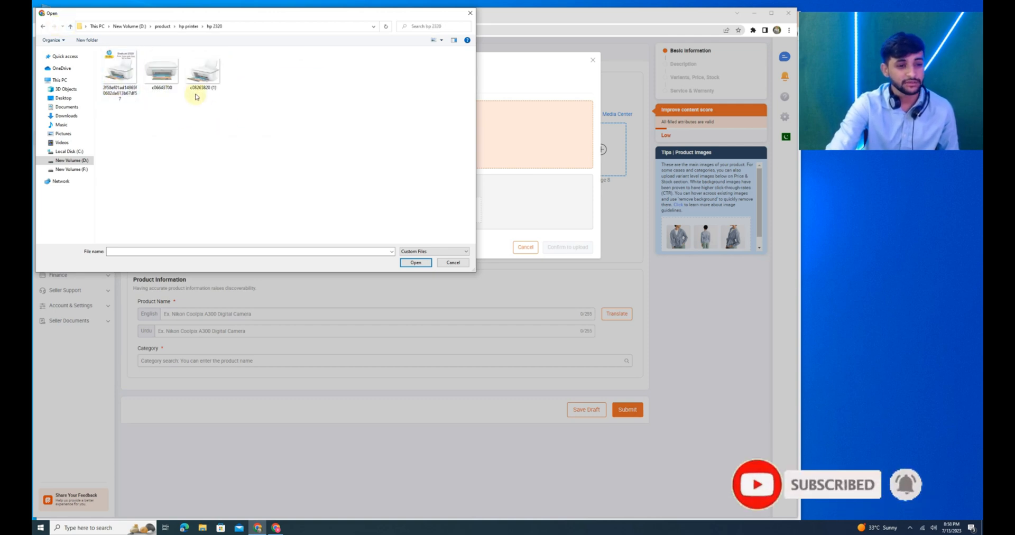
{"action": "left_click", "coordinate": [67, 26]}
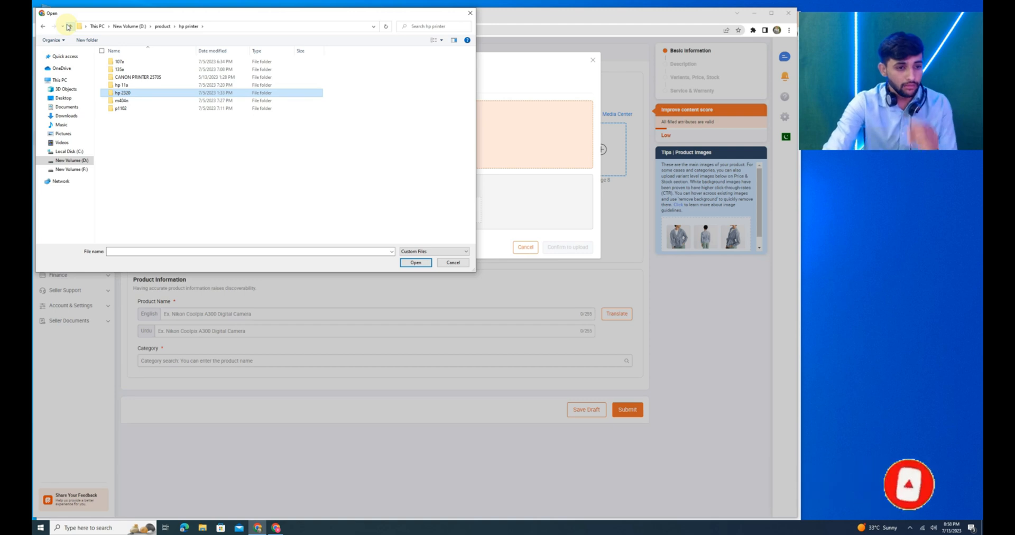
{"action": "double_click", "coordinate": [136, 95]}
{"action": "left_click_drag", "start_coordinate": [230, 102], "coordinate": [103, 49]}
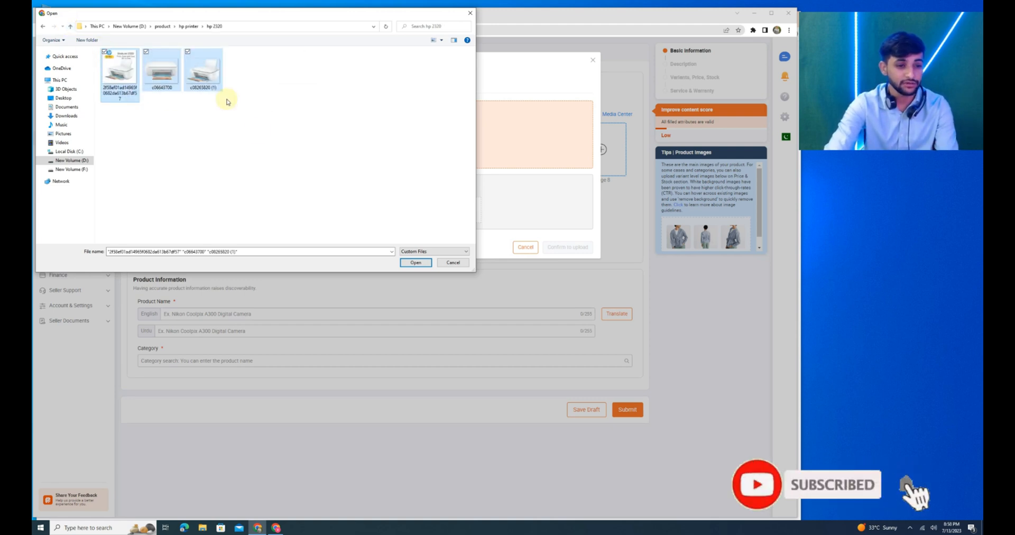
- Upload the three hp 2320 photos with the plain printer shot first, removing image 3's background
{"action": "left_click", "coordinate": [416, 263]}
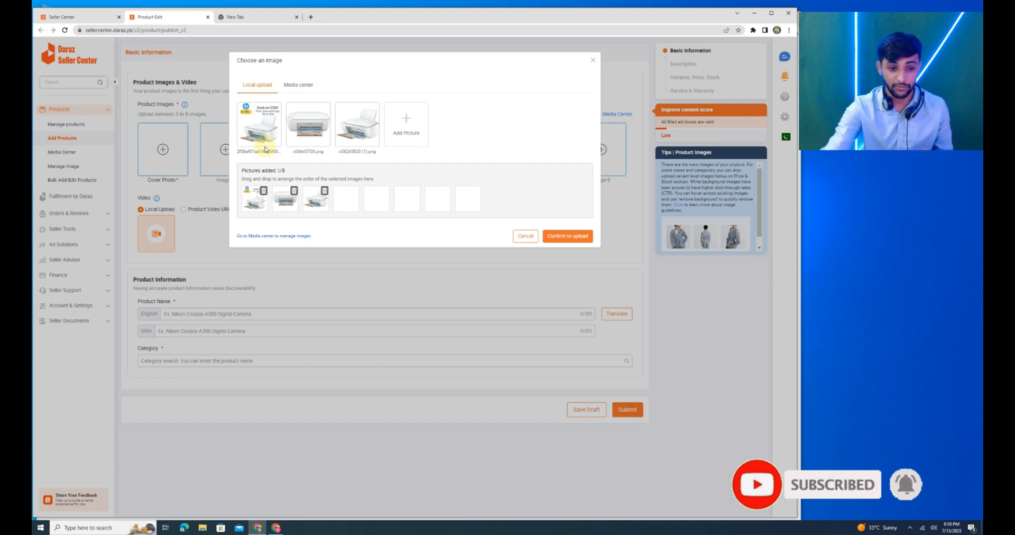
{"action": "left_click_drag", "start_coordinate": [254, 200], "coordinate": [290, 199]}
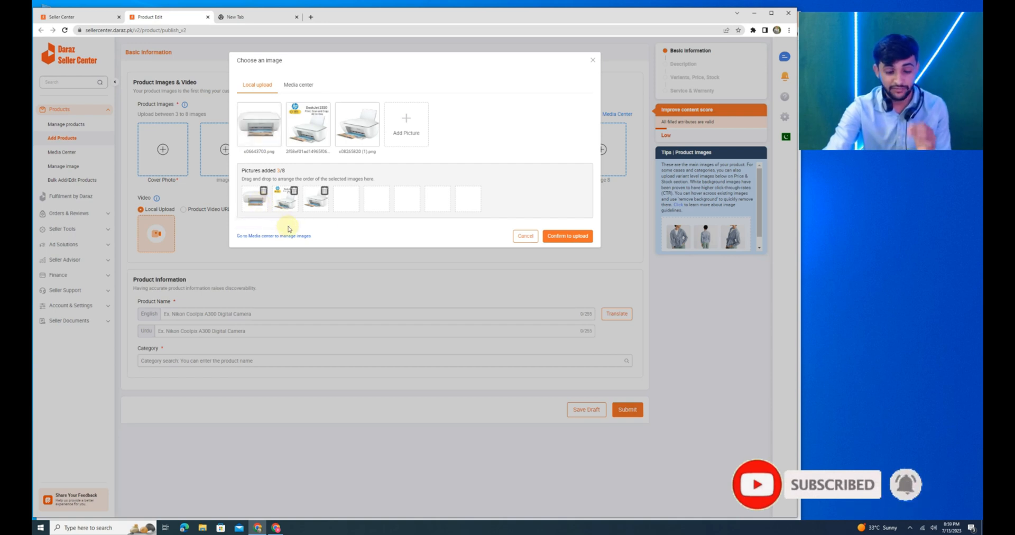
{"action": "left_click", "coordinate": [569, 237]}
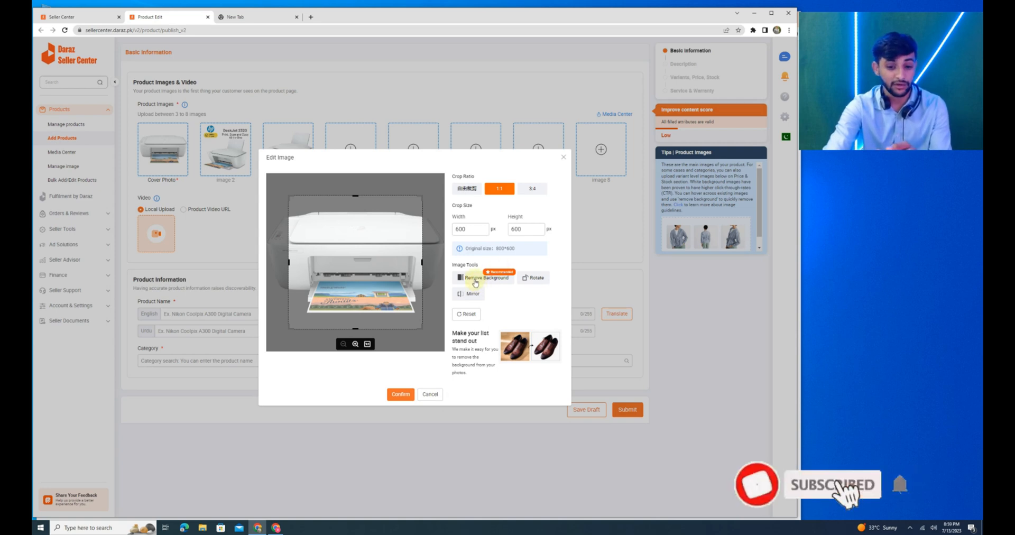
{"action": "left_click", "coordinate": [491, 278]}
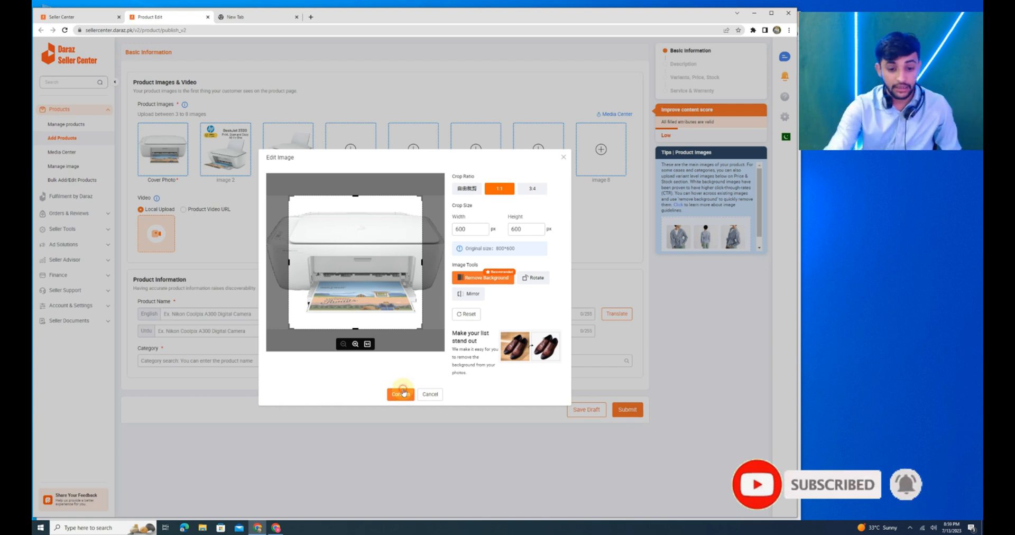
{"action": "left_click", "coordinate": [403, 392]}
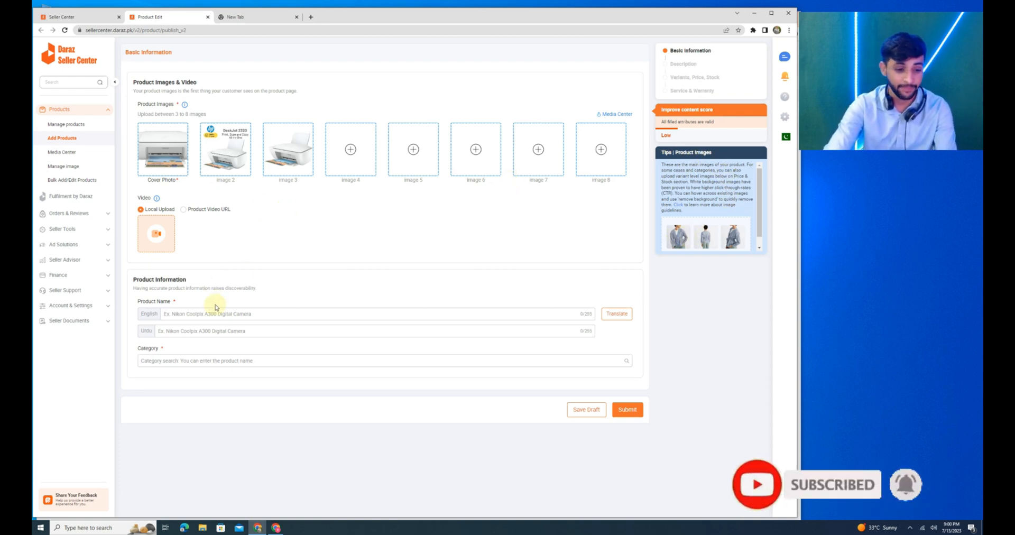
- Search Google for 'hp 2320 printer' and open the HP DeskJet 2320 specifications page
{"action": "left_click", "coordinate": [239, 15]}
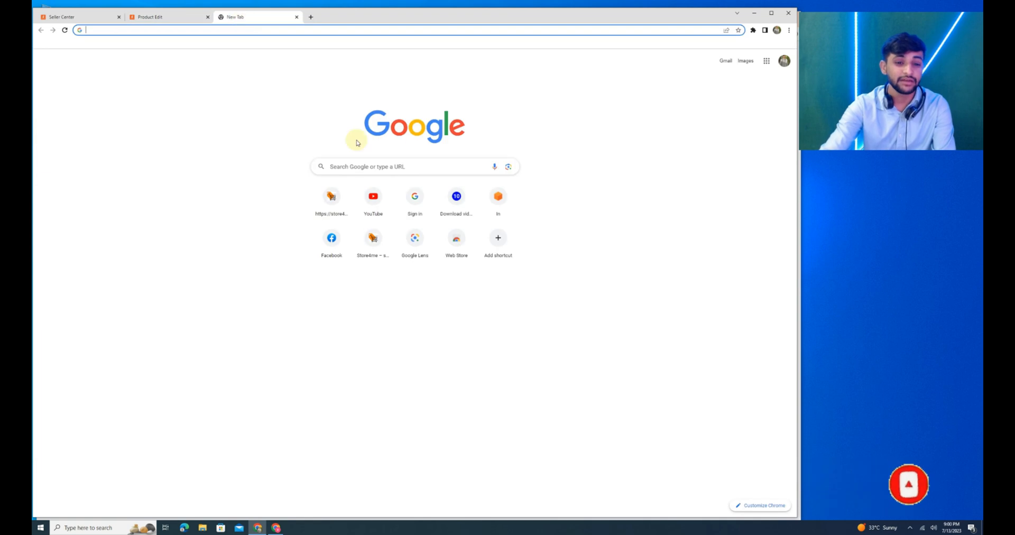
{"action": "left_click", "coordinate": [341, 167]}
{"action": "type", "text": "hp"}
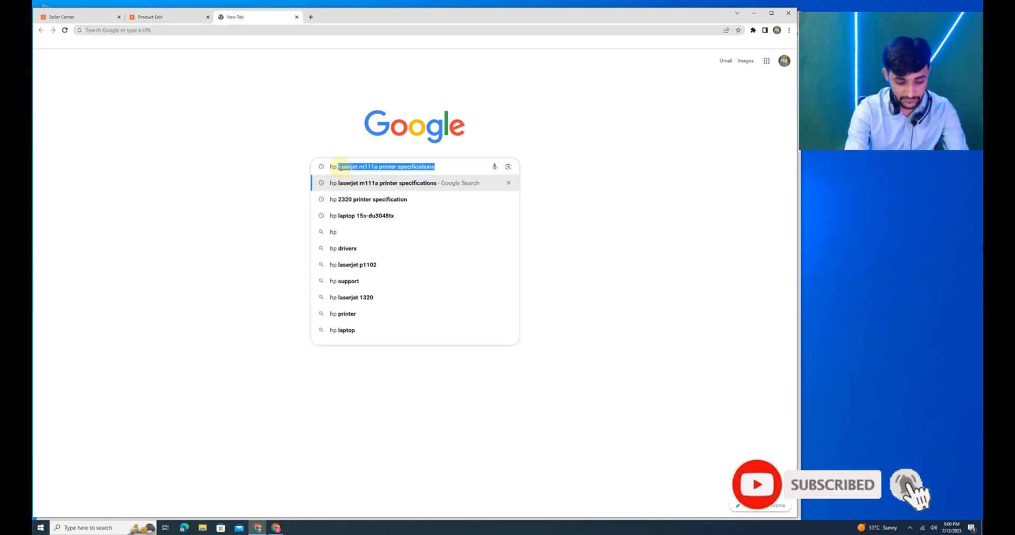
{"action": "type", "text": " 2320 printer"}
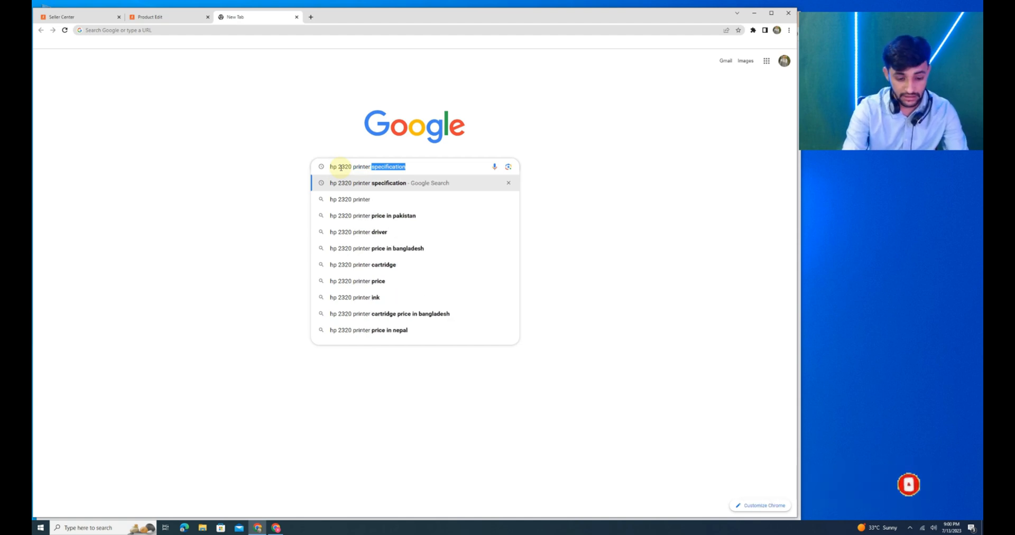
{"action": "key", "text": "Return"}
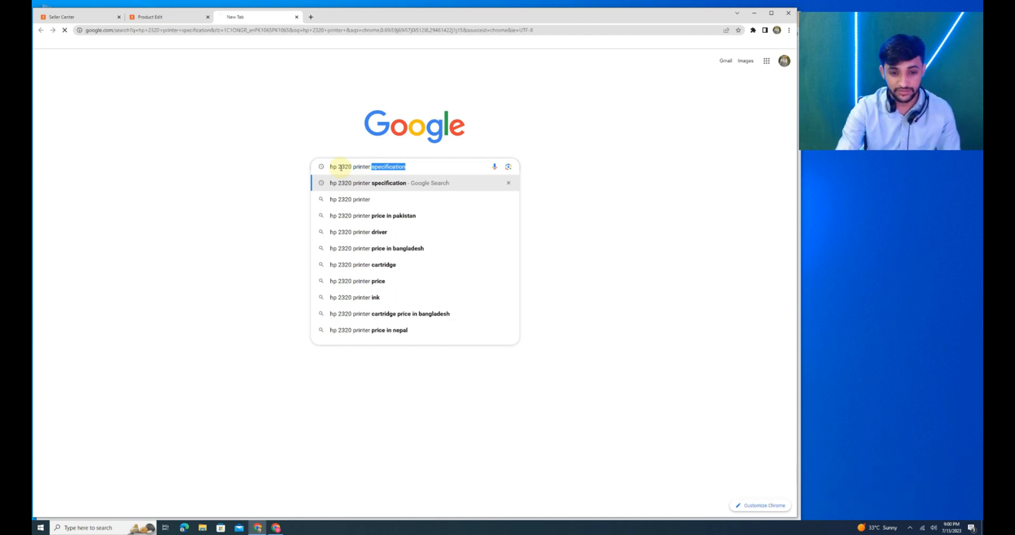
{"action": "left_click", "coordinate": [190, 131]}
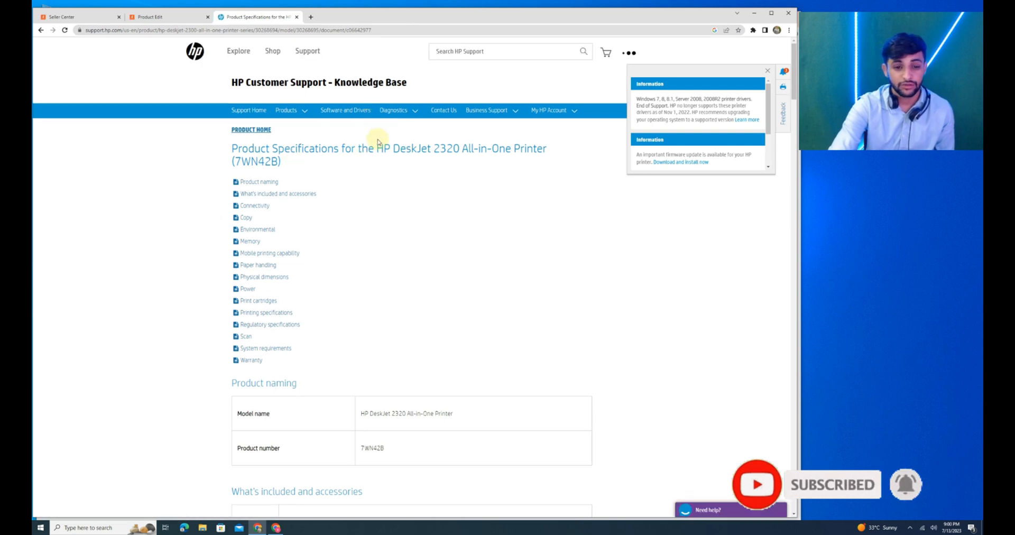
- Copy the title 'HP DeskJet 2320 All-in-One Printer (7WN42B)' for the product name
{"action": "left_click_drag", "start_coordinate": [378, 146], "coordinate": [423, 166]}
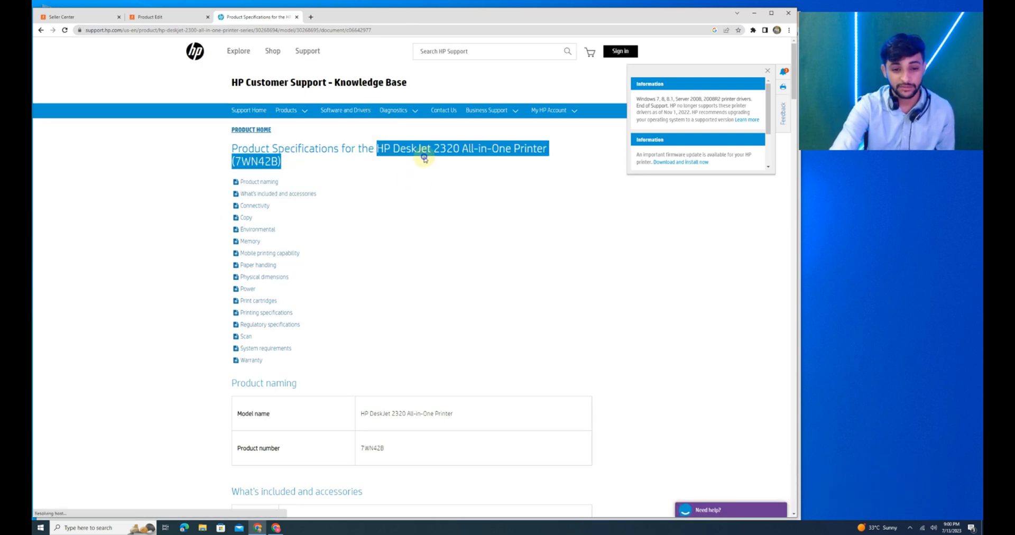
{"action": "right_click", "coordinate": [425, 158]}
{"action": "left_click", "coordinate": [439, 162]}
{"action": "left_click", "coordinate": [171, 18]}
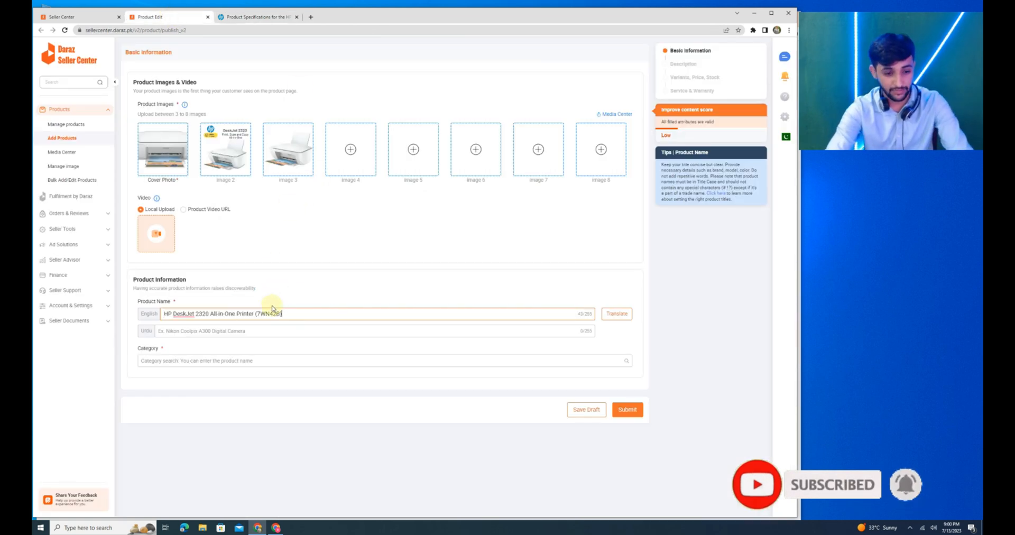
- Add the Urdu product-name translation and set the category to Printers > Ink Jet
{"action": "left_click", "coordinate": [616, 314]}
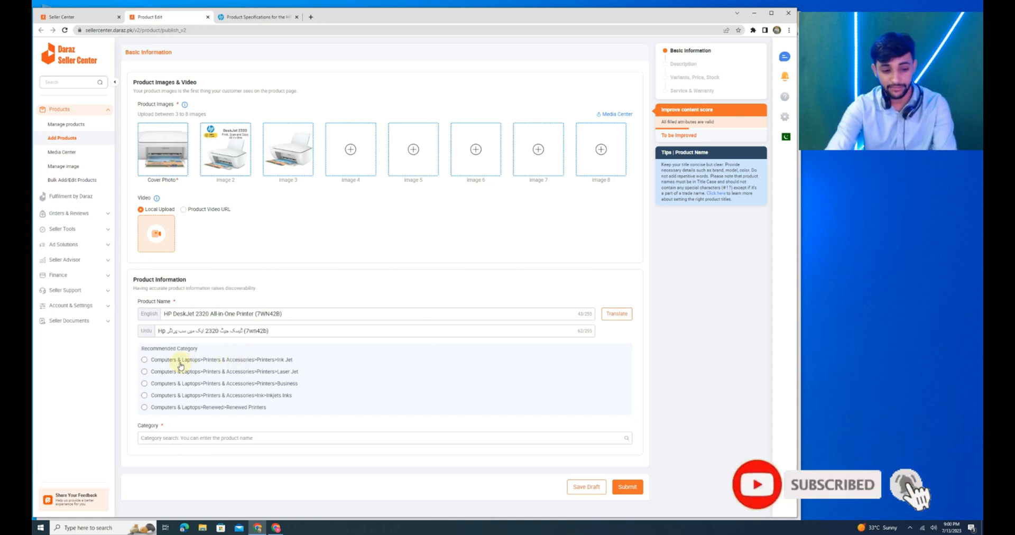
{"action": "left_click", "coordinate": [179, 362]}
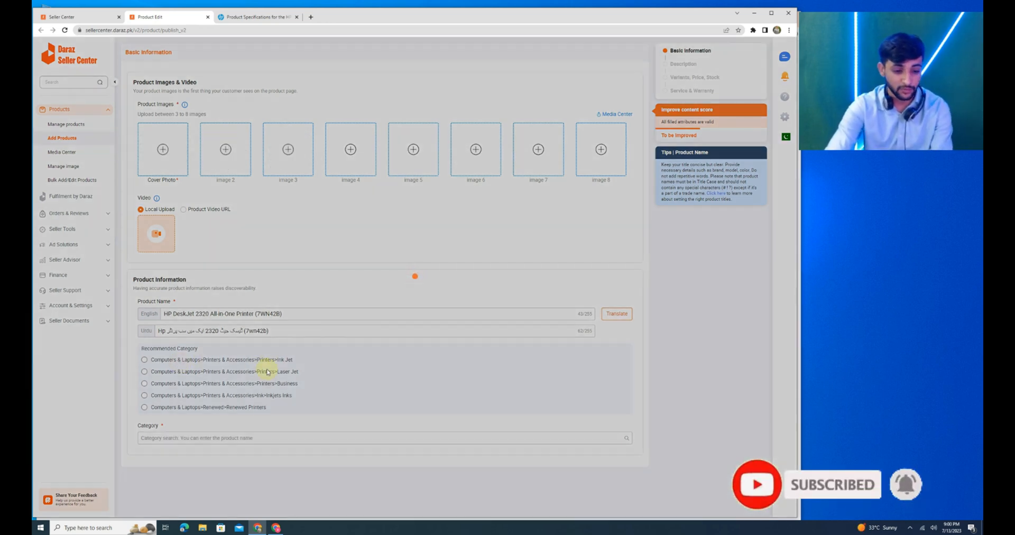
{"action": "scroll", "coordinate": [265, 391], "scroll_direction": "down", "scroll_amount": 2}
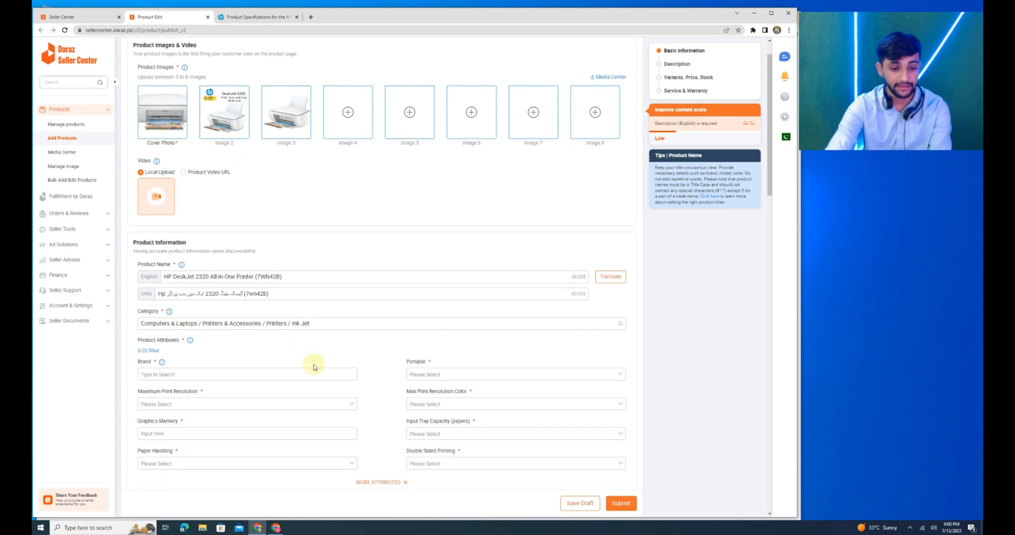
- Set the product brand to HP
{"action": "left_click", "coordinate": [235, 300]}
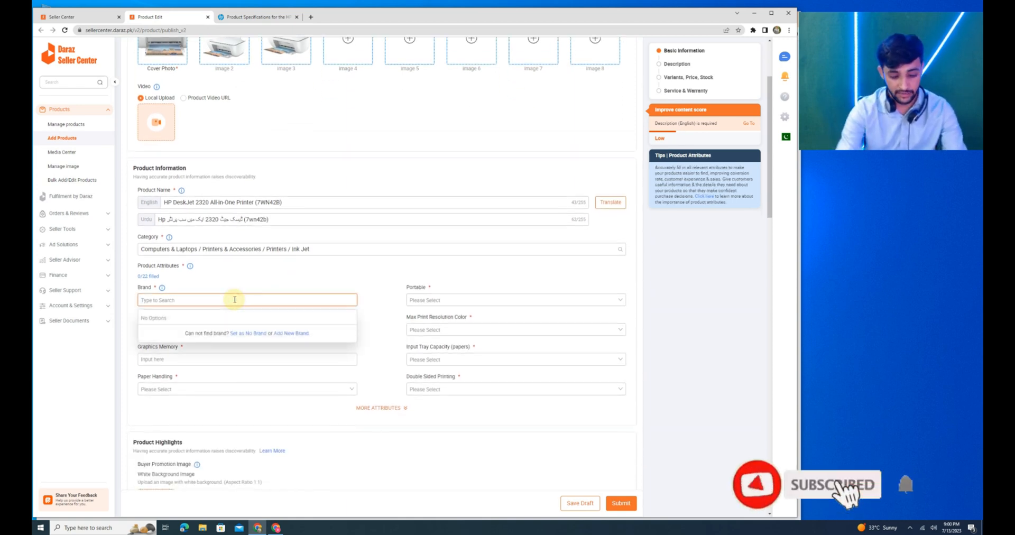
{"action": "type", "text": "HP"}
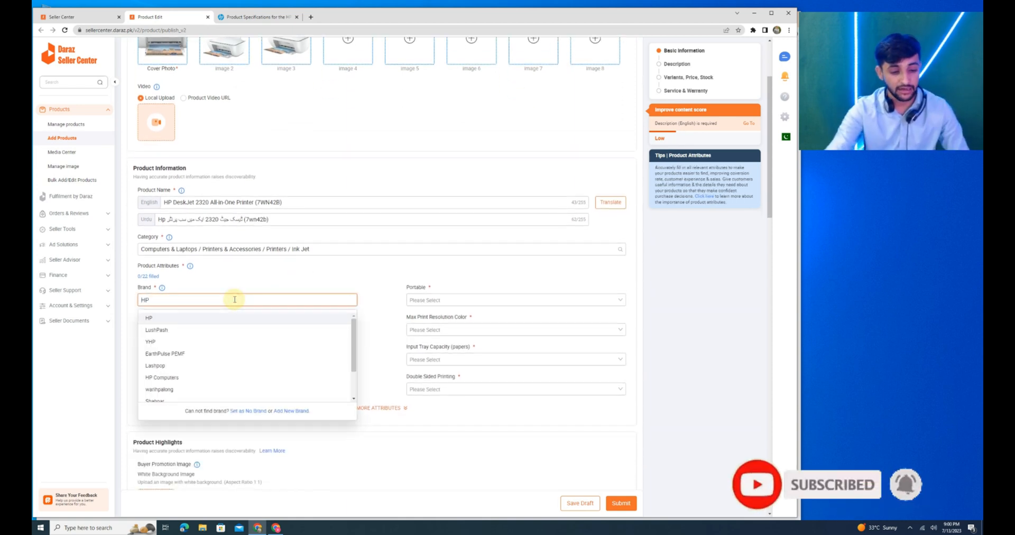
{"action": "left_click", "coordinate": [229, 317]}
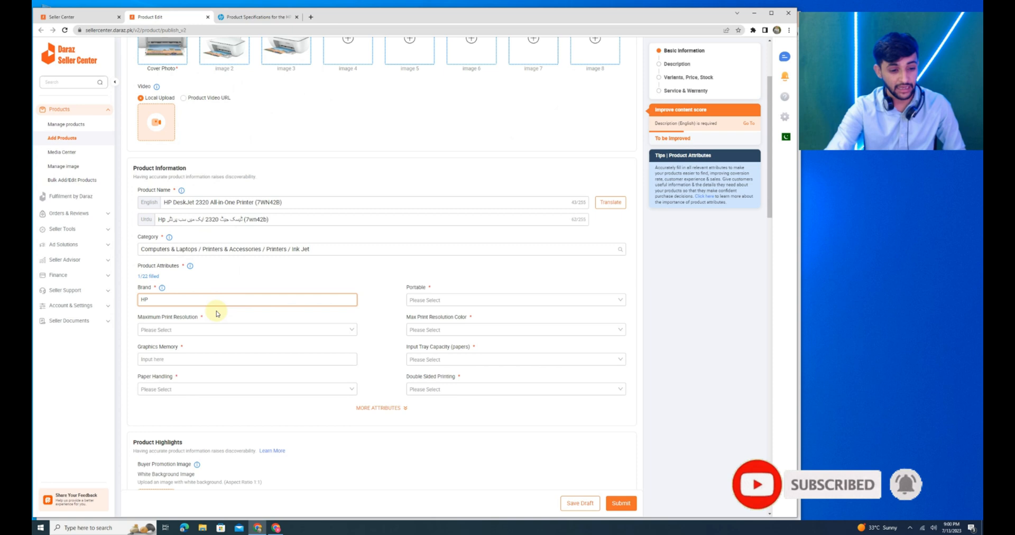
{"action": "left_click", "coordinate": [254, 299]}
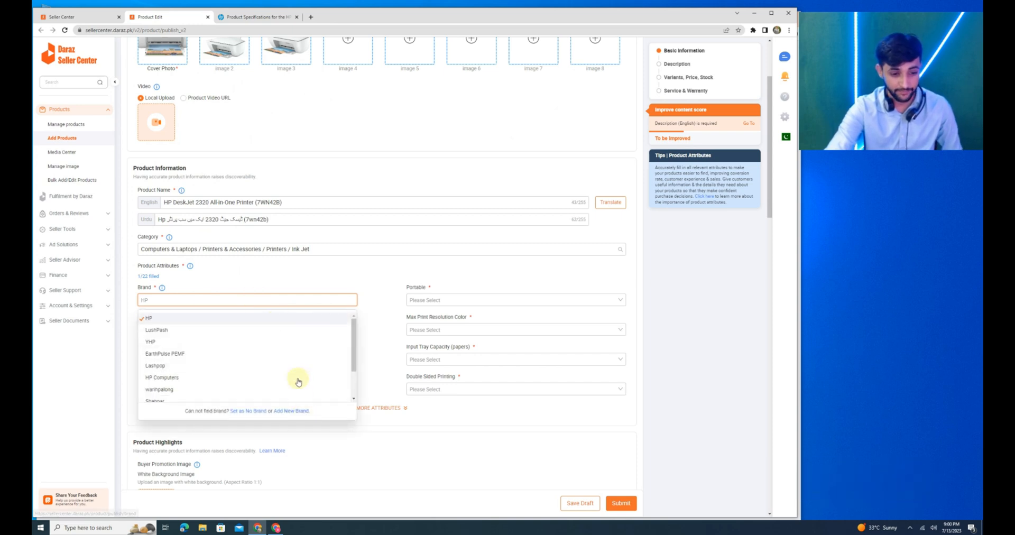
{"action": "left_click", "coordinate": [302, 412]}
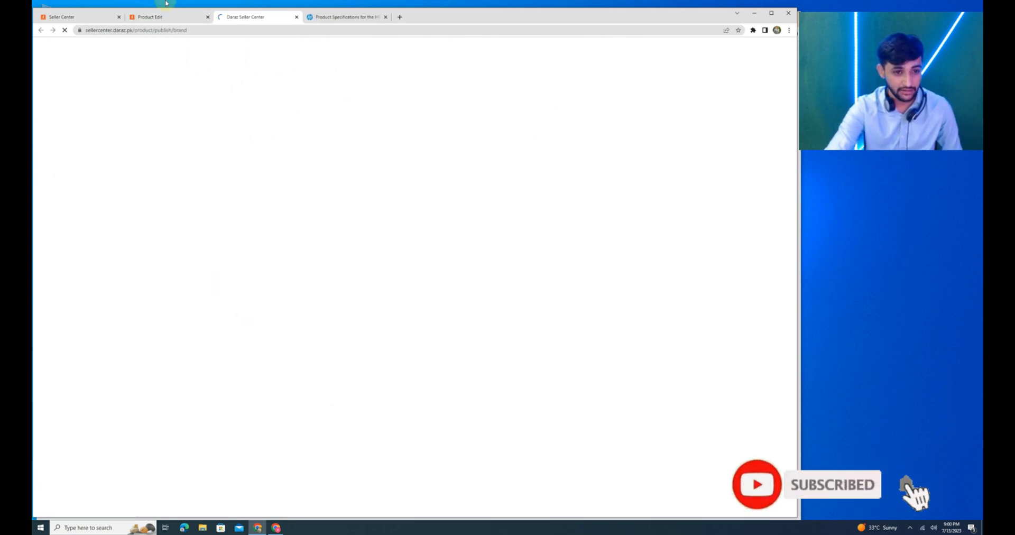
{"action": "left_click", "coordinate": [177, 17]}
{"action": "left_click", "coordinate": [169, 318]}
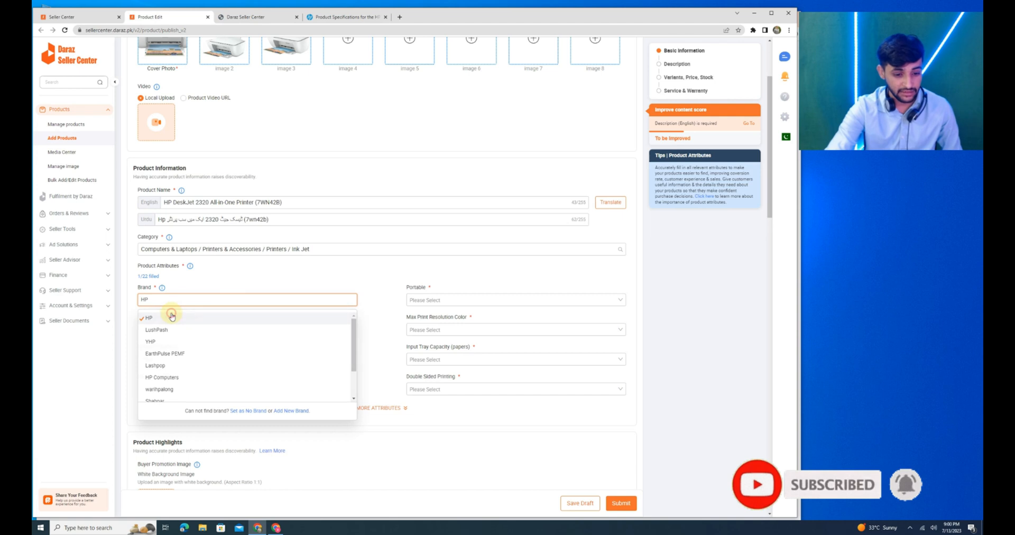
- Mark the printer not portable, set both print resolutions to 1200x1200 DPI, and fill Graphics Memory
{"action": "left_click", "coordinate": [443, 301]}
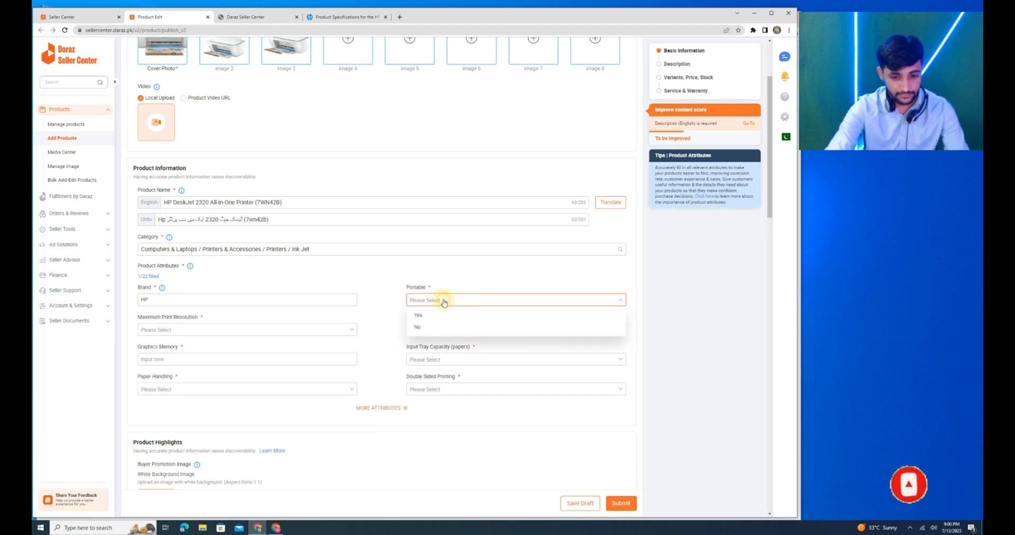
{"action": "left_click", "coordinate": [431, 327]}
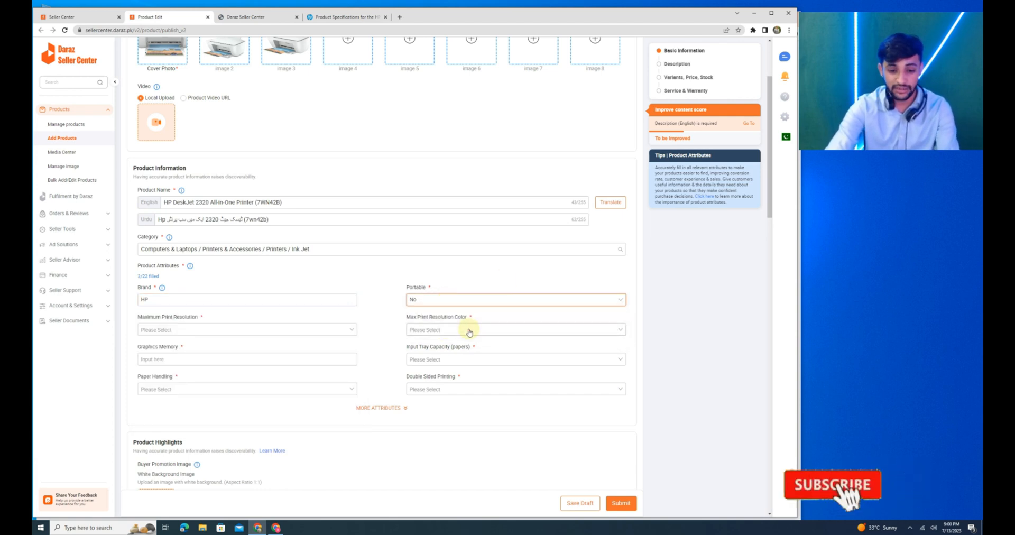
{"action": "left_click", "coordinate": [468, 329]}
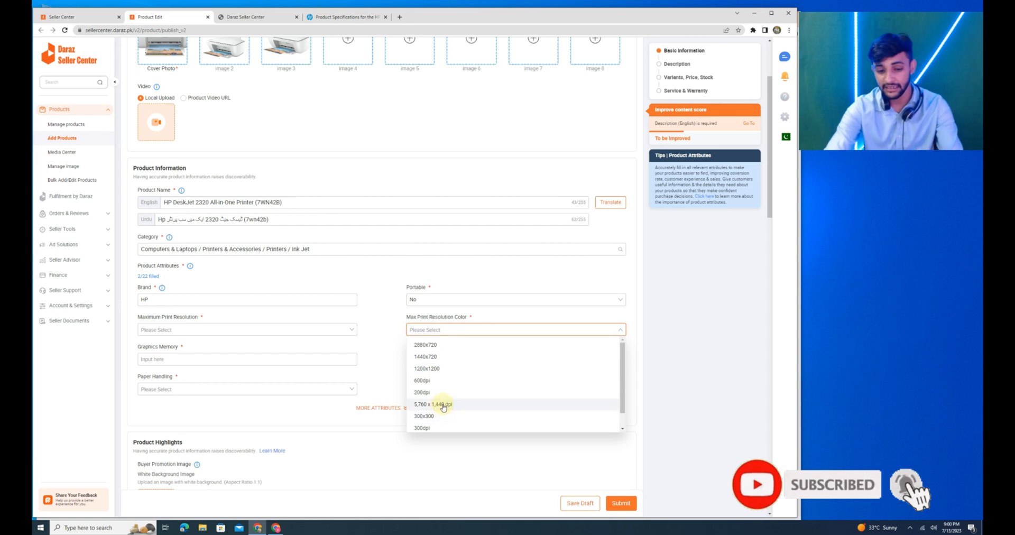
{"action": "left_click", "coordinate": [436, 369]}
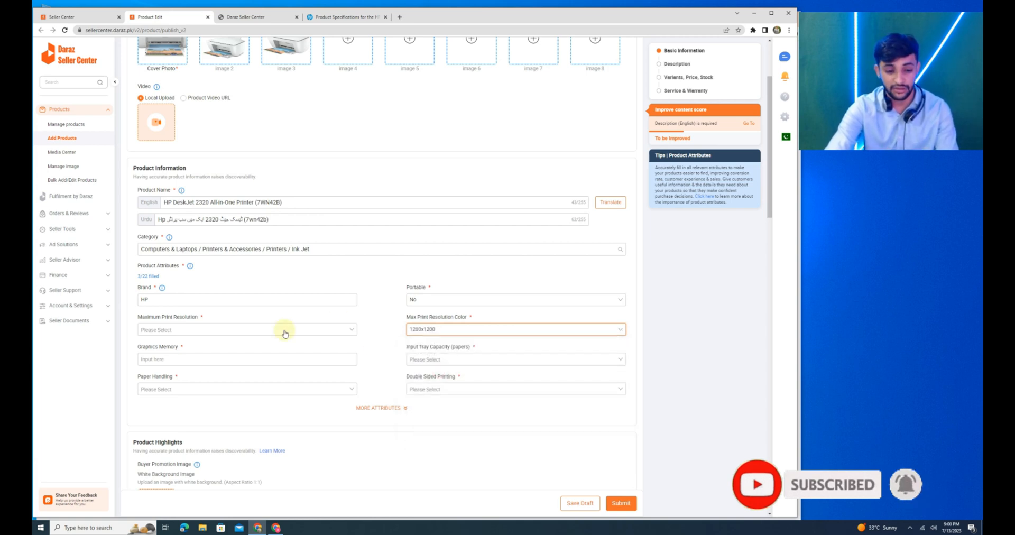
{"action": "left_click", "coordinate": [231, 330]}
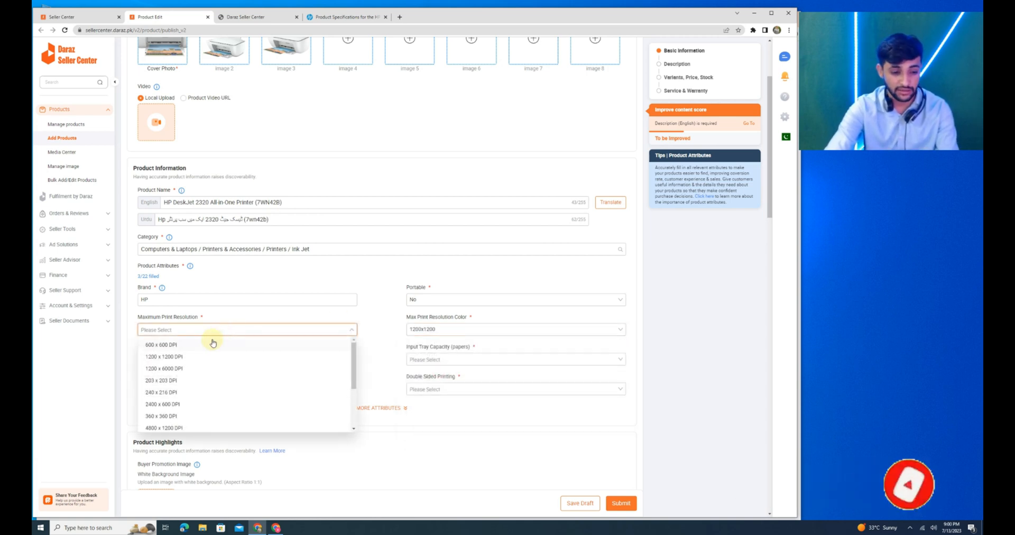
{"action": "left_click", "coordinate": [181, 357]}
{"action": "left_click", "coordinate": [199, 359]}
{"action": "type", "text": "n/a"}
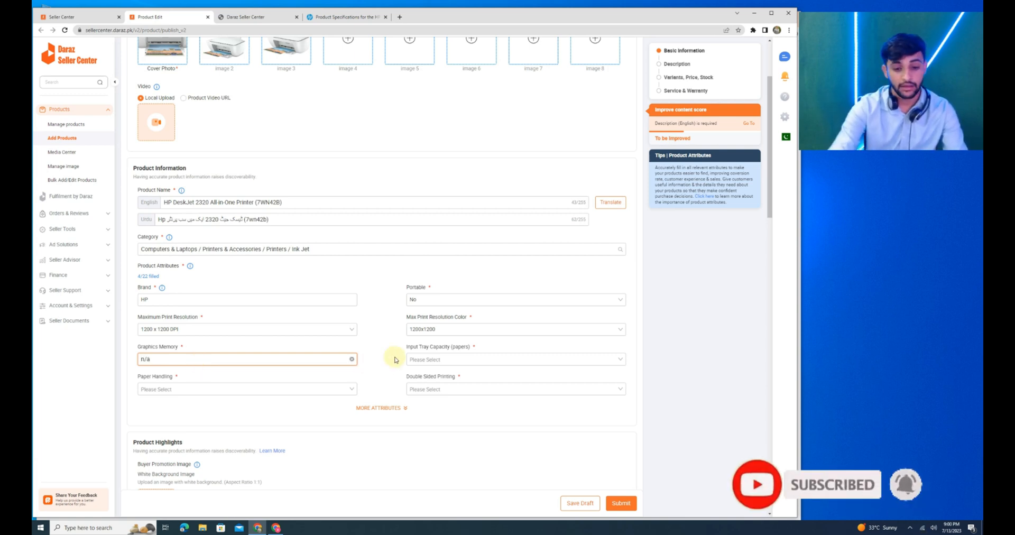
- Set input tray capacity to 151-200 sheets, double-sided printing No, and show more attributes
{"action": "left_click", "coordinate": [414, 358]}
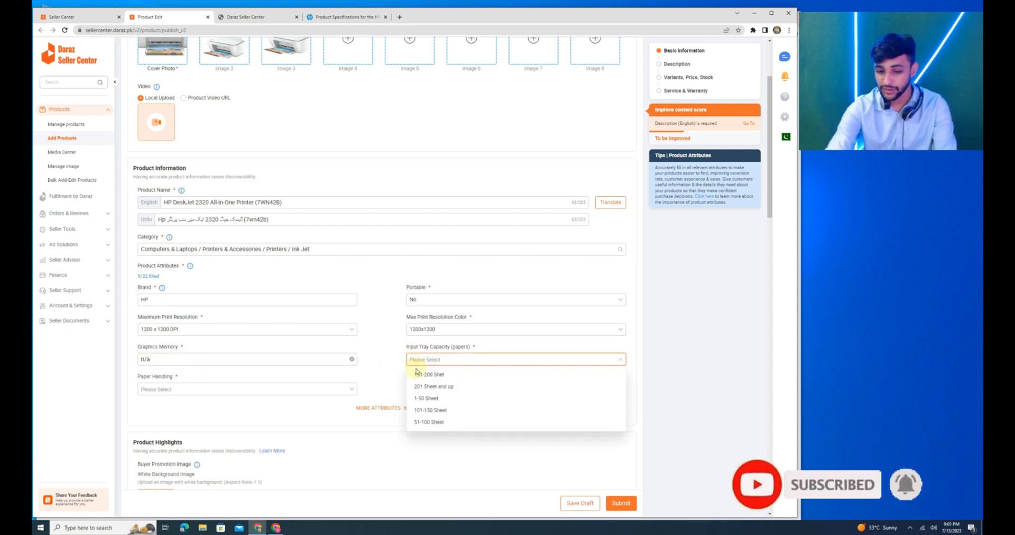
{"action": "left_click", "coordinate": [420, 374]}
{"action": "left_click", "coordinate": [431, 389]}
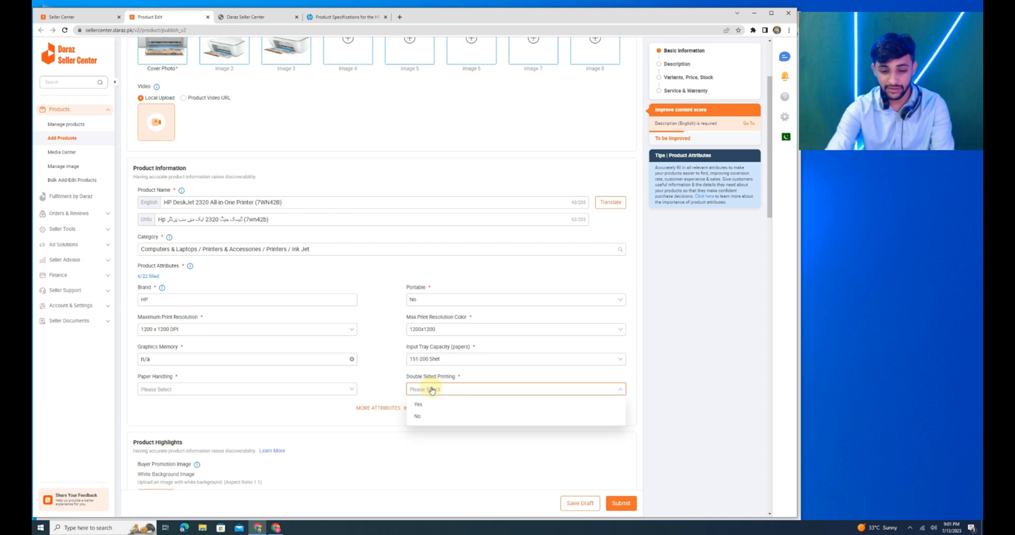
{"action": "left_click", "coordinate": [419, 420]}
{"action": "left_click", "coordinate": [375, 408]}
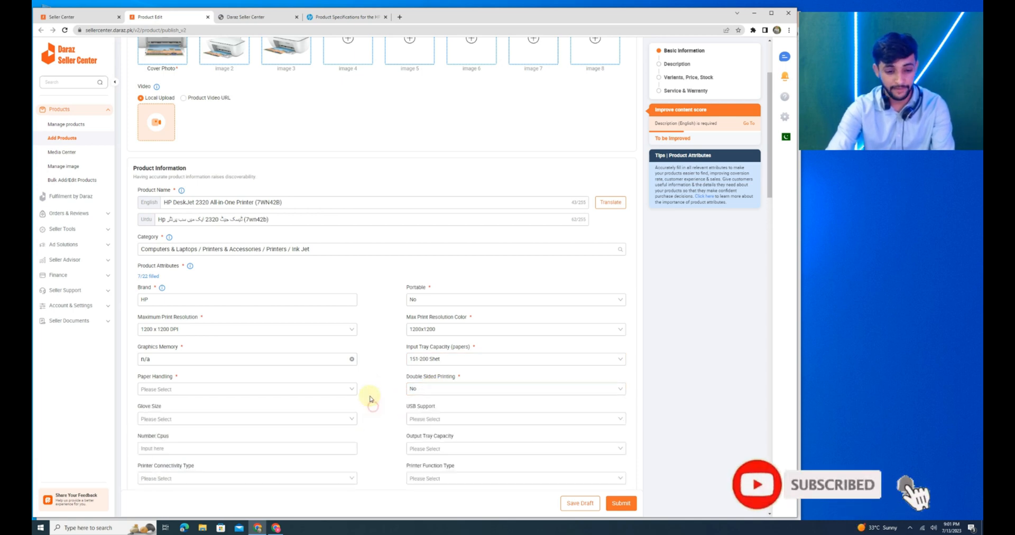
{"action": "scroll", "coordinate": [385, 358], "scroll_direction": "down", "scroll_amount": 1}
- Set USB support Yes, output tray 81-100, Colour Laser printer type, and Number Cpus 2023
{"action": "left_click", "coordinate": [440, 345]}
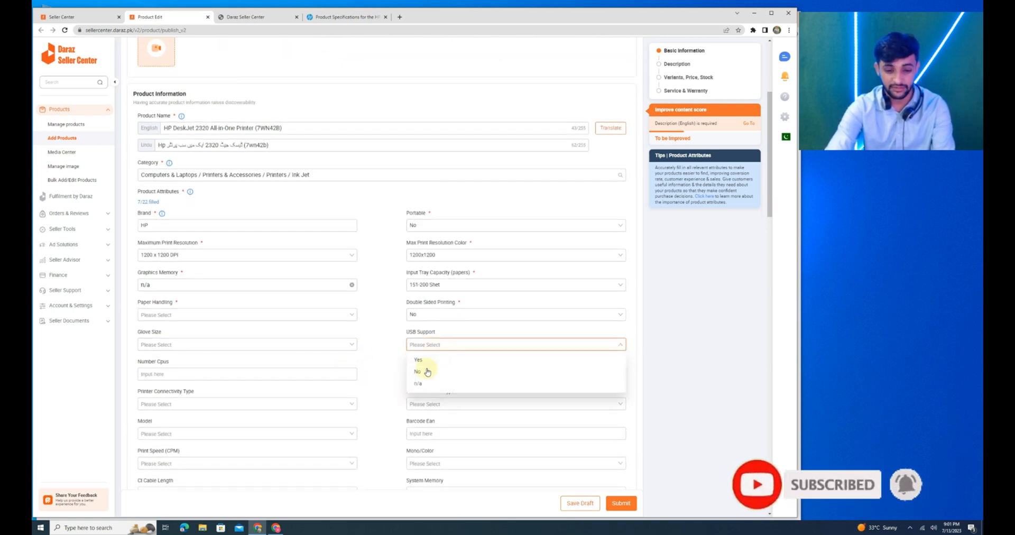
{"action": "left_click", "coordinate": [420, 360]}
{"action": "left_click", "coordinate": [439, 374]}
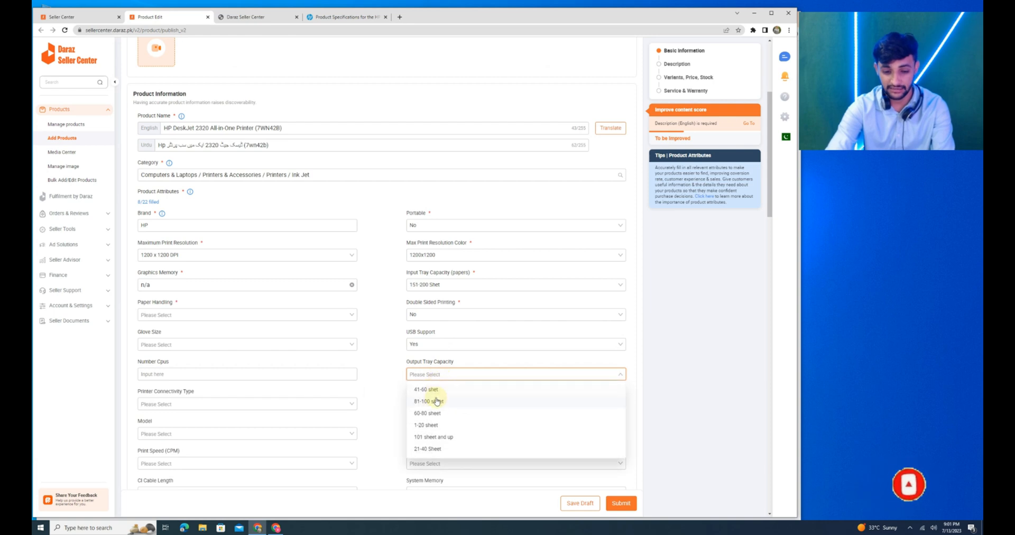
{"action": "left_click", "coordinate": [437, 404]}
{"action": "left_click", "coordinate": [426, 404]}
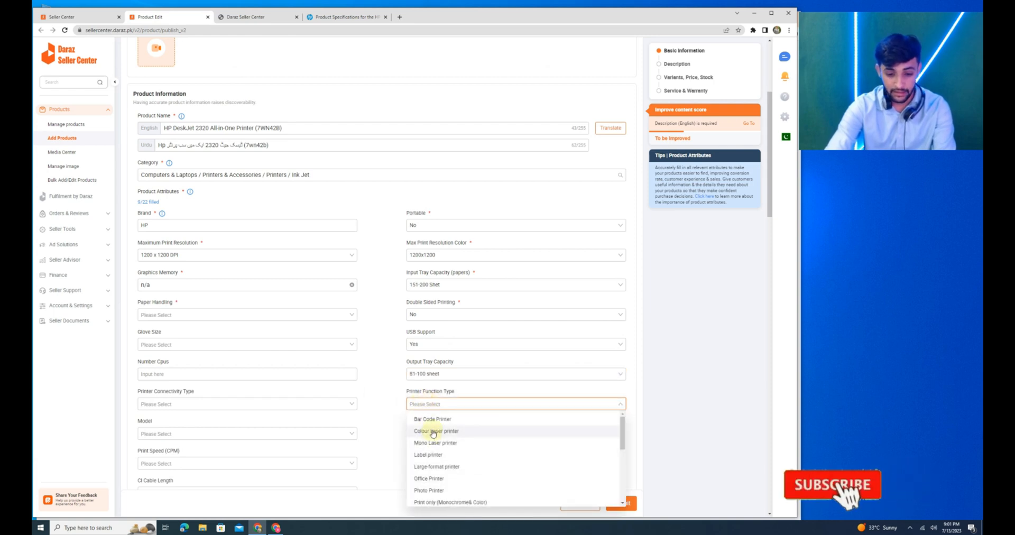
{"action": "left_click", "coordinate": [432, 432]}
{"action": "left_click", "coordinate": [289, 376]}
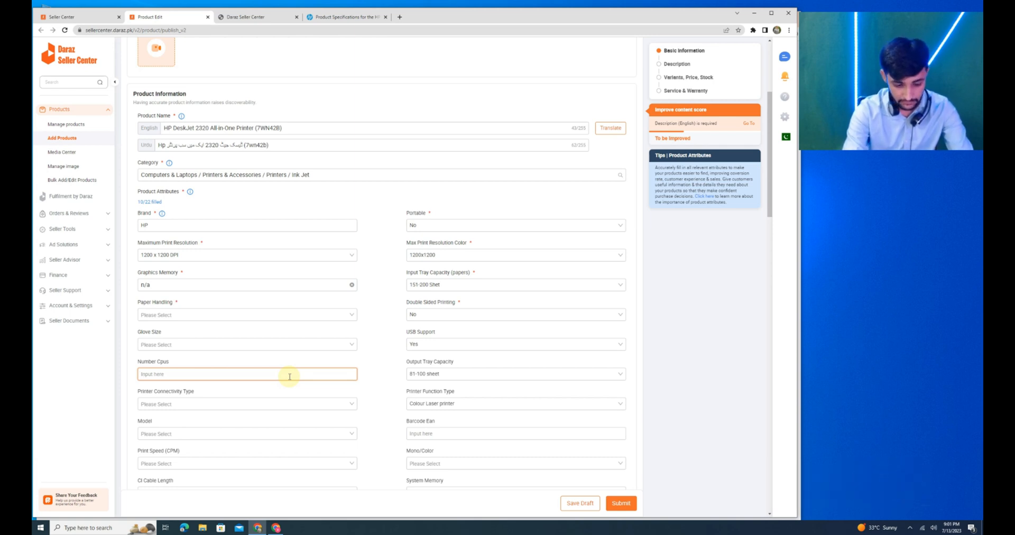
{"action": "type", "text": "023"}
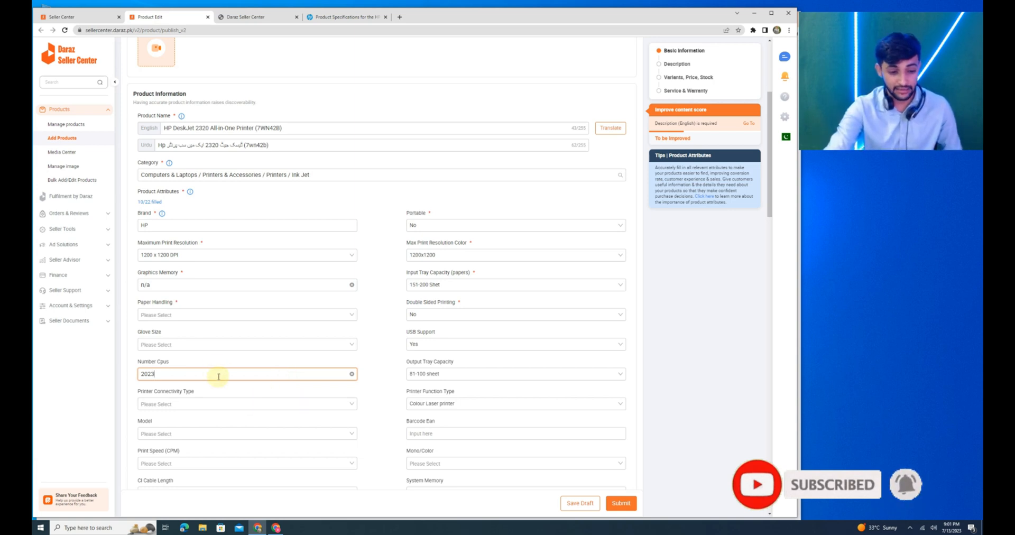
- Set printer connectivity to USB, print speed to 20 CPM, and Mono/Color to Mono
{"action": "scroll", "coordinate": [221, 365], "scroll_direction": "down", "scroll_amount": 2}
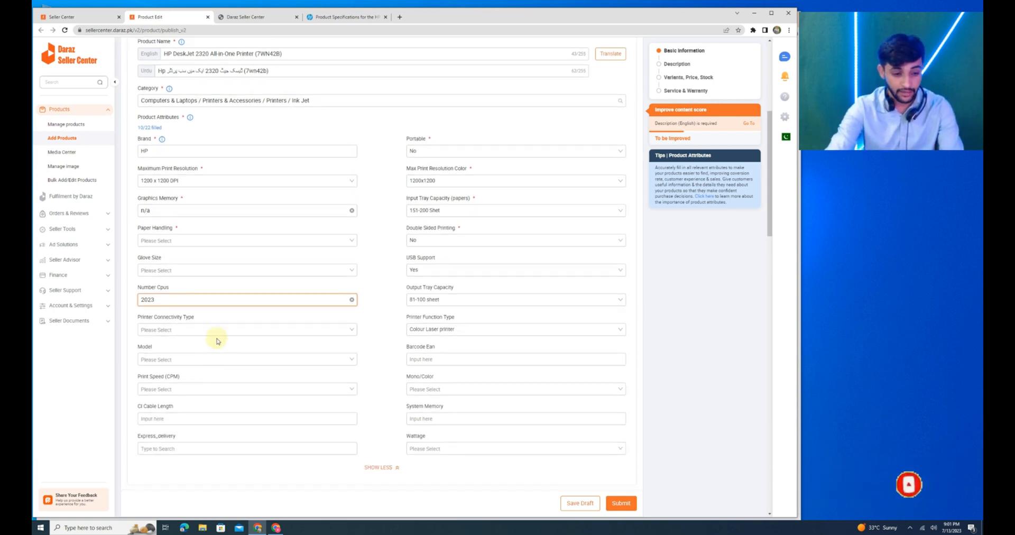
{"action": "left_click", "coordinate": [218, 329]}
{"action": "left_click", "coordinate": [175, 395]}
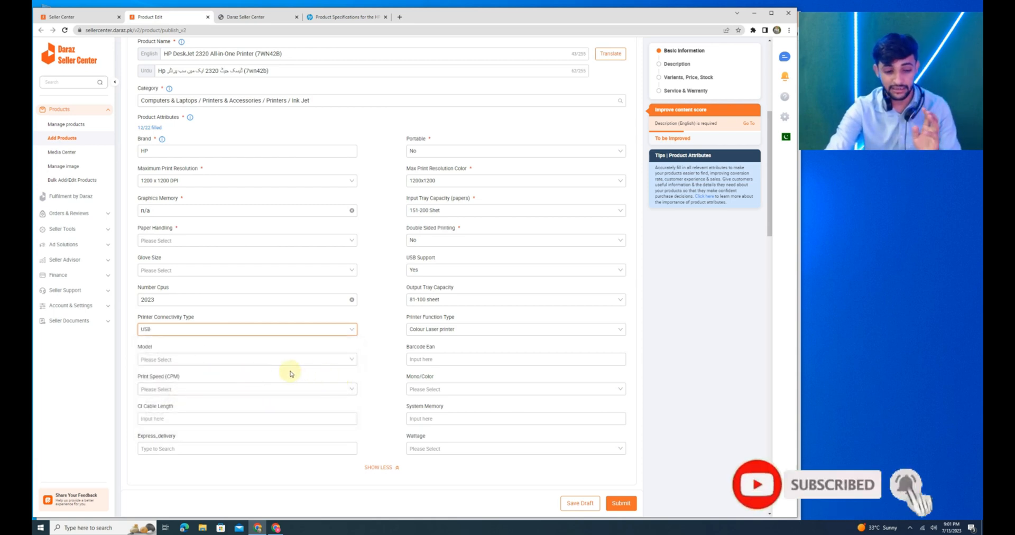
{"action": "left_click", "coordinate": [311, 362]}
{"action": "left_click", "coordinate": [444, 359]}
{"action": "scroll", "coordinate": [370, 360], "scroll_direction": "down", "scroll_amount": 2}
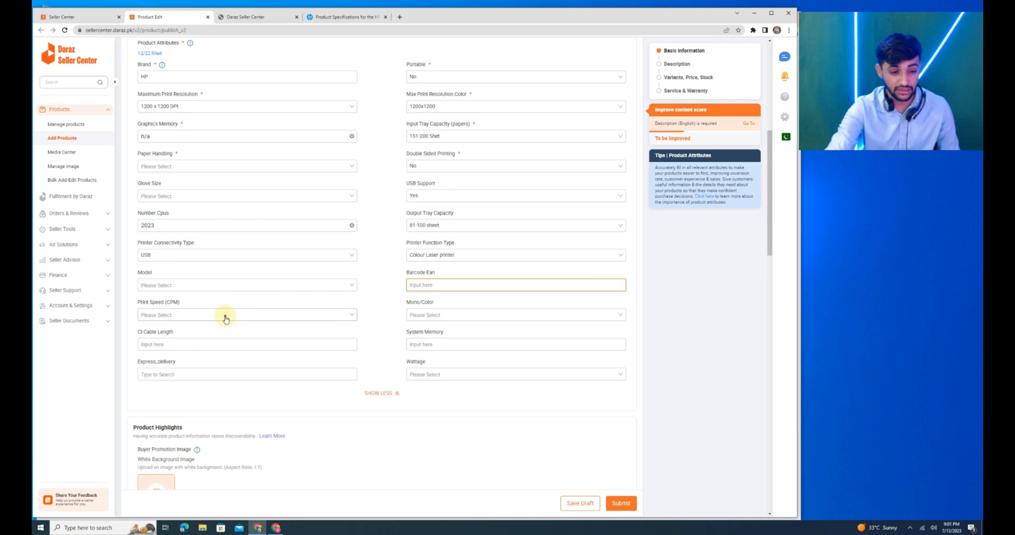
{"action": "left_click", "coordinate": [226, 316]}
{"action": "left_click", "coordinate": [199, 340]}
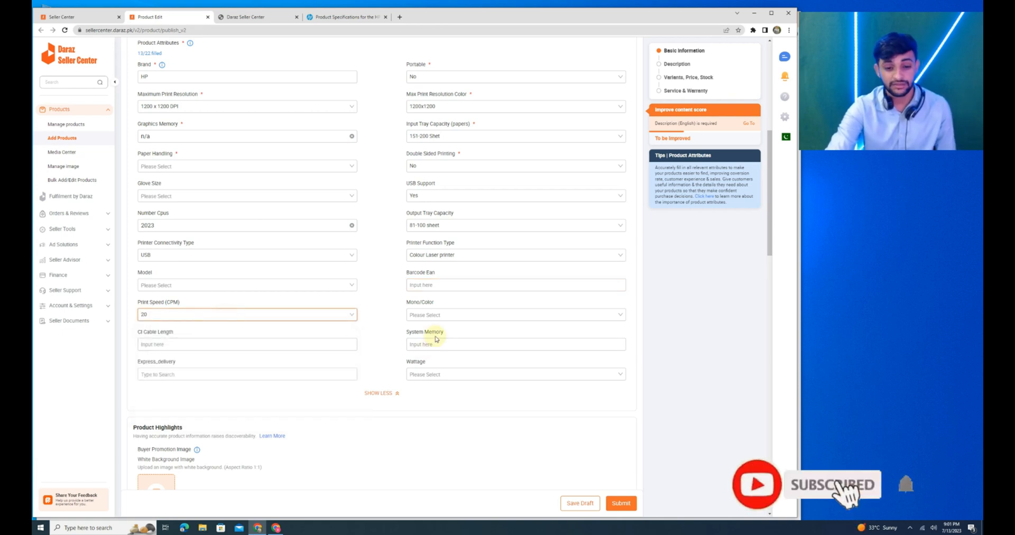
{"action": "left_click", "coordinate": [431, 345]}
{"action": "left_click", "coordinate": [428, 316]}
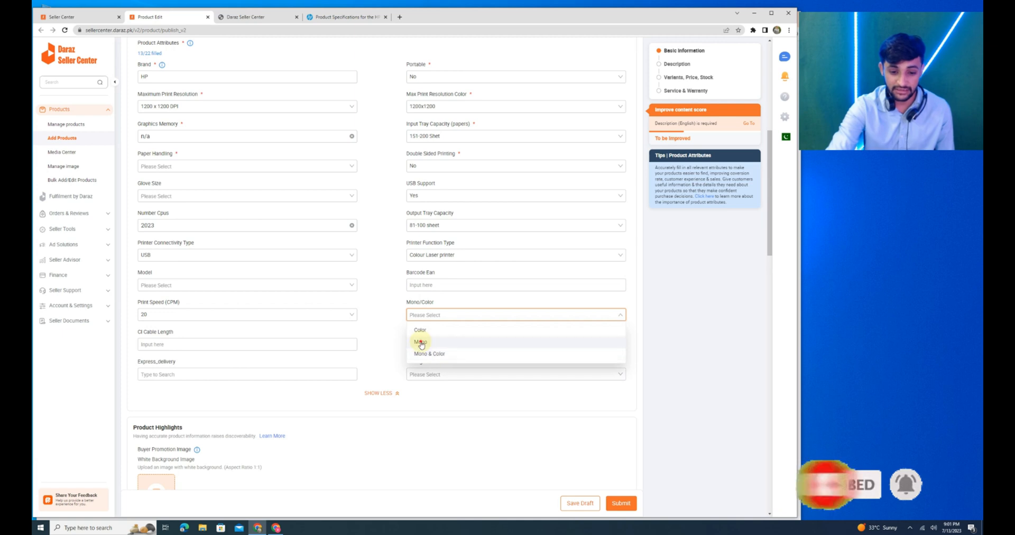
{"action": "left_click", "coordinate": [420, 341]}
- Enter cable length 2M, express delivery city Hyderabad, and wattage 501-600
{"action": "left_click", "coordinate": [221, 344]}
{"action": "type", "text": "2M"}
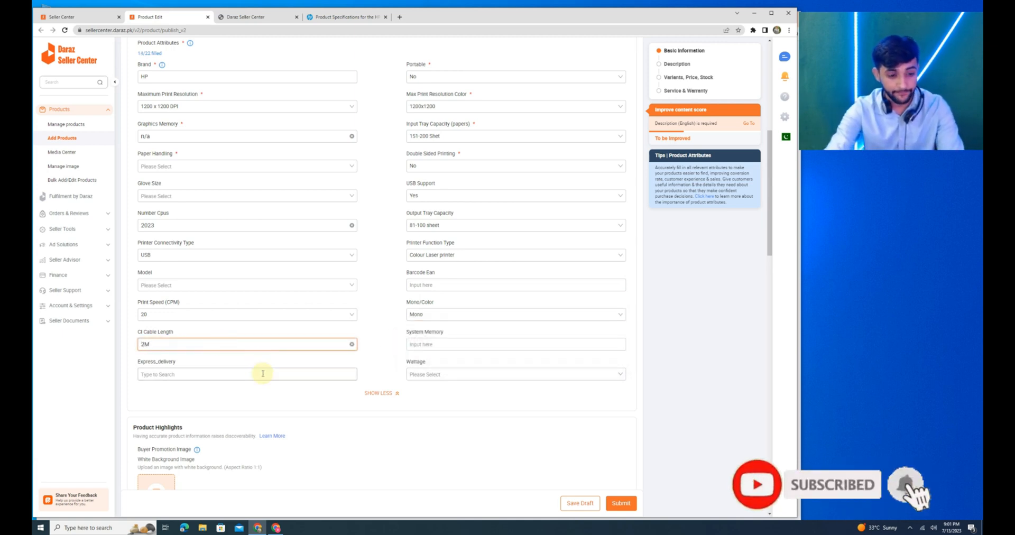
{"action": "left_click", "coordinate": [263, 373]}
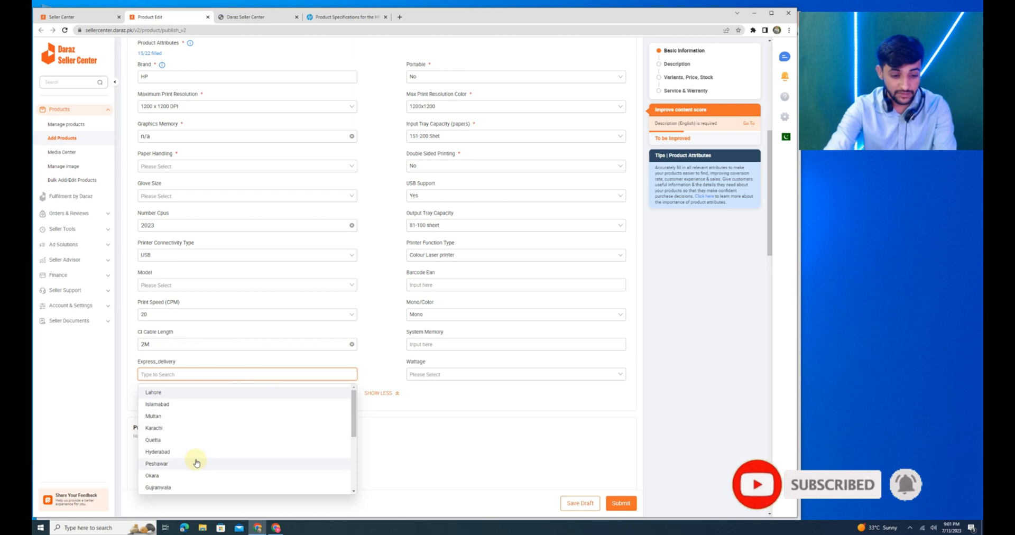
{"action": "left_click", "coordinate": [196, 452]}
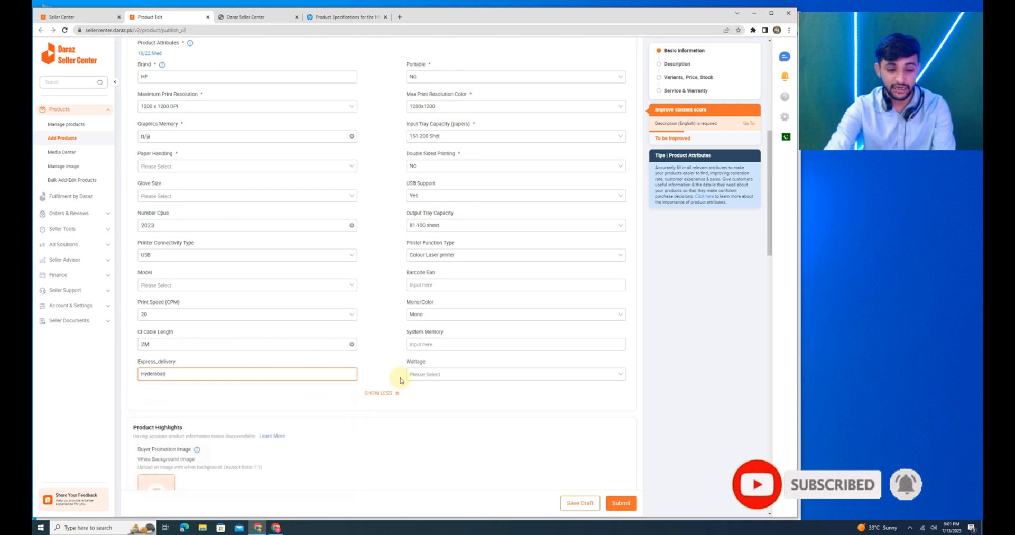
{"action": "left_click", "coordinate": [429, 380]}
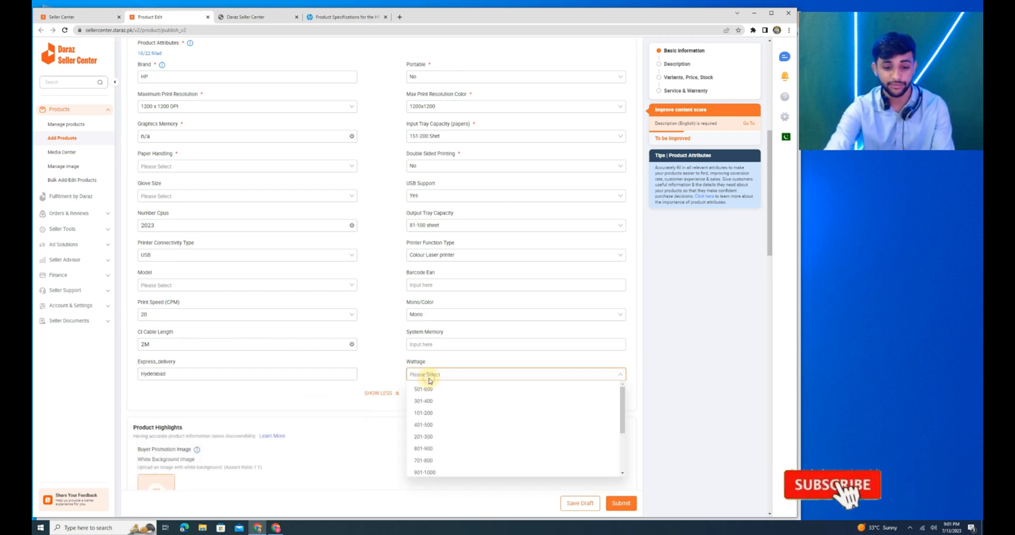
{"action": "left_click", "coordinate": [430, 390]}
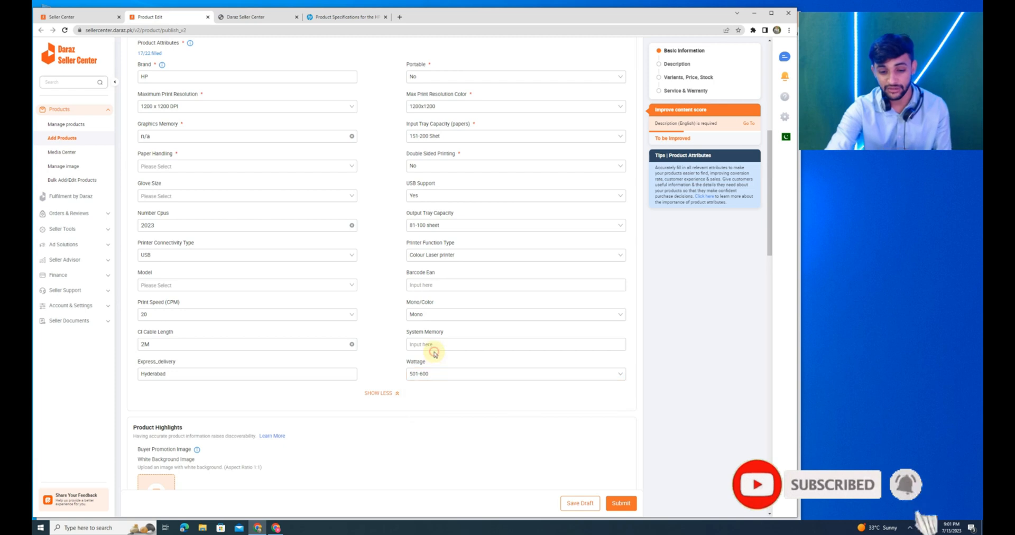
{"action": "left_click", "coordinate": [432, 347]}
{"action": "scroll", "coordinate": [355, 385], "scroll_direction": "down", "scroll_amount": 3}
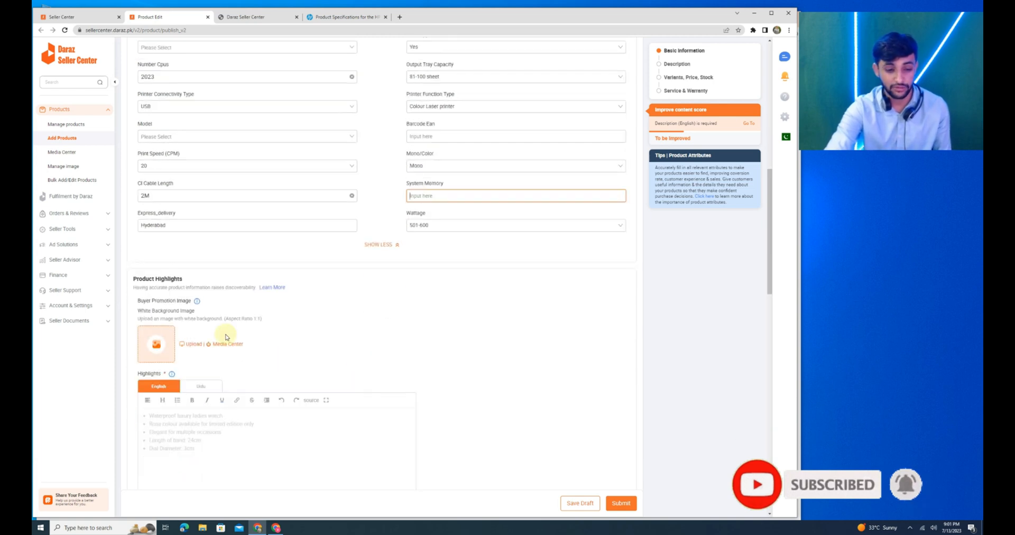
- Upload the Media Center printer photo as Buyer Promotion Image with its background removed
{"action": "left_click", "coordinate": [218, 345]}
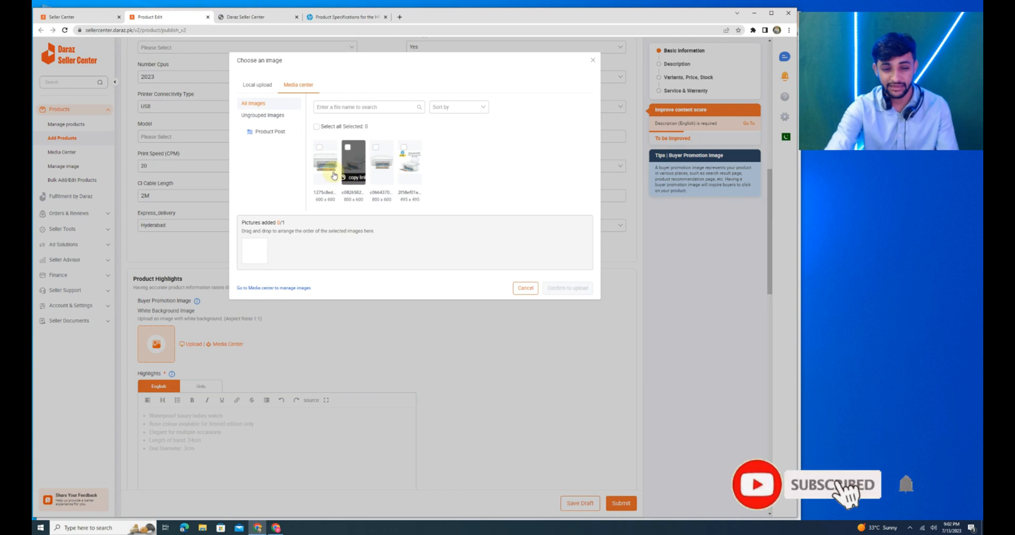
{"action": "left_click", "coordinate": [332, 170]}
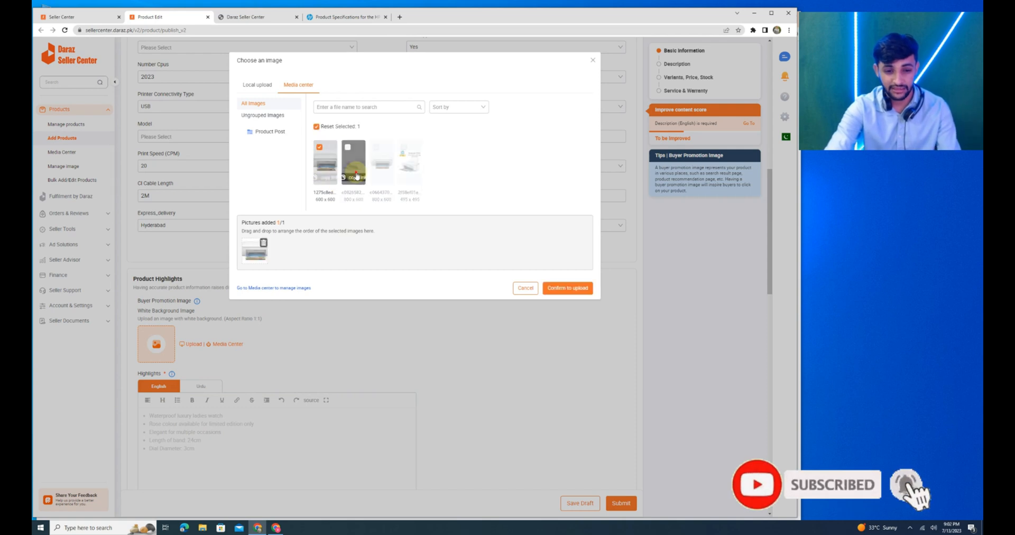
{"action": "left_click", "coordinate": [575, 287]}
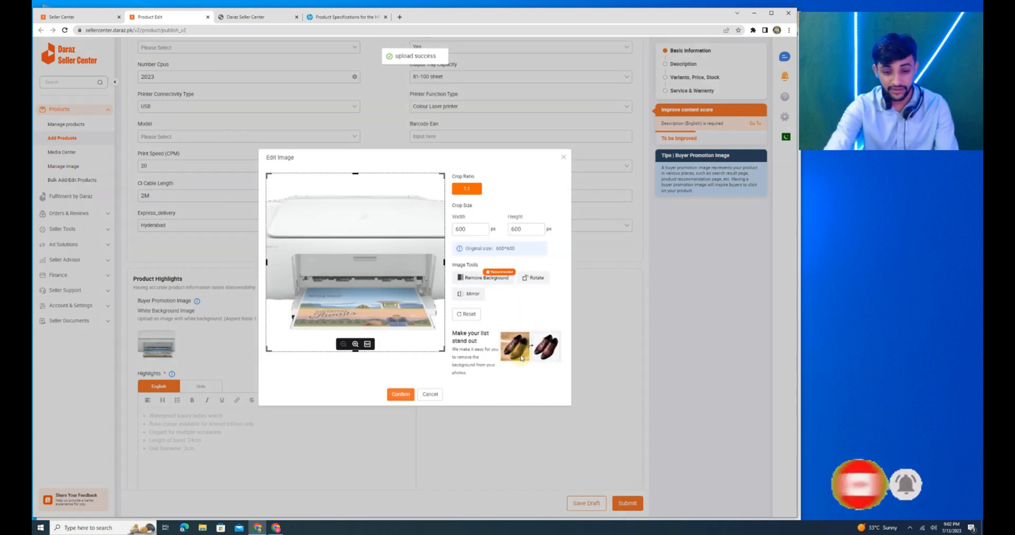
{"action": "left_click", "coordinate": [485, 278]}
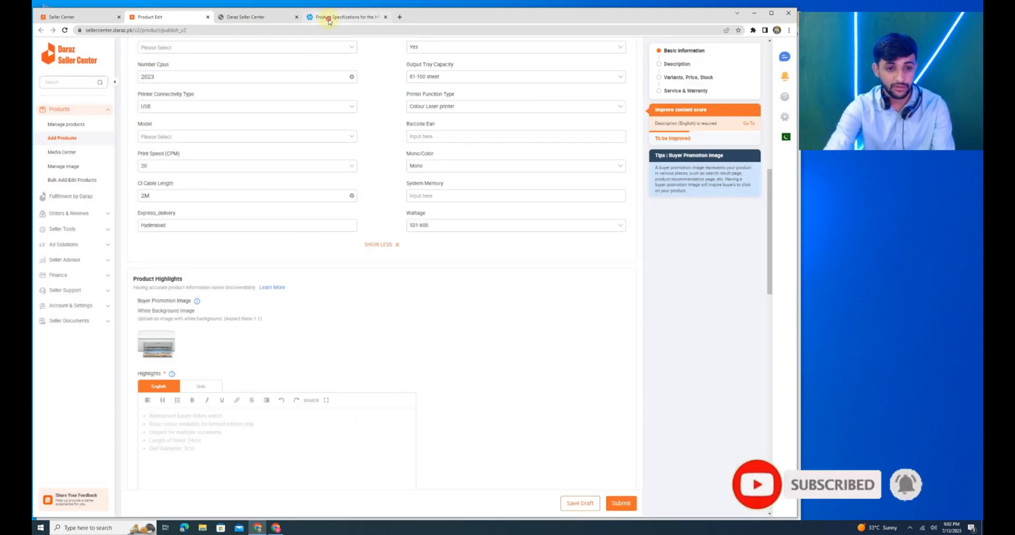
- Select the DeskJet 2320 specifications from Product naming through Warranty and copy them
{"action": "left_click", "coordinate": [329, 19]}
{"action": "scroll", "coordinate": [391, 204], "scroll_direction": "down", "scroll_amount": 3}
{"action": "left_click_drag", "start_coordinate": [235, 197], "coordinate": [398, 399]}
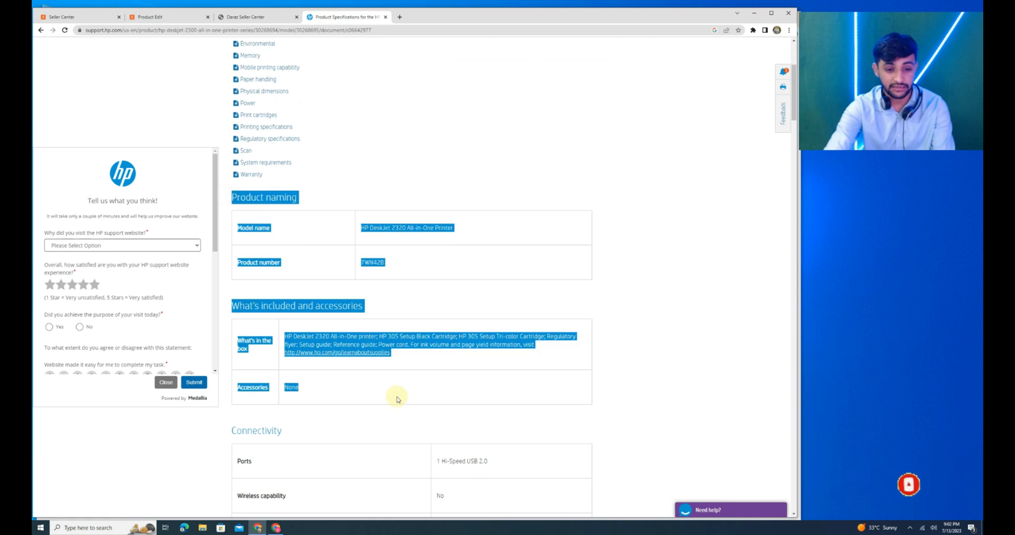
{"action": "scroll", "coordinate": [397, 399], "scroll_direction": "down", "scroll_amount": 20}
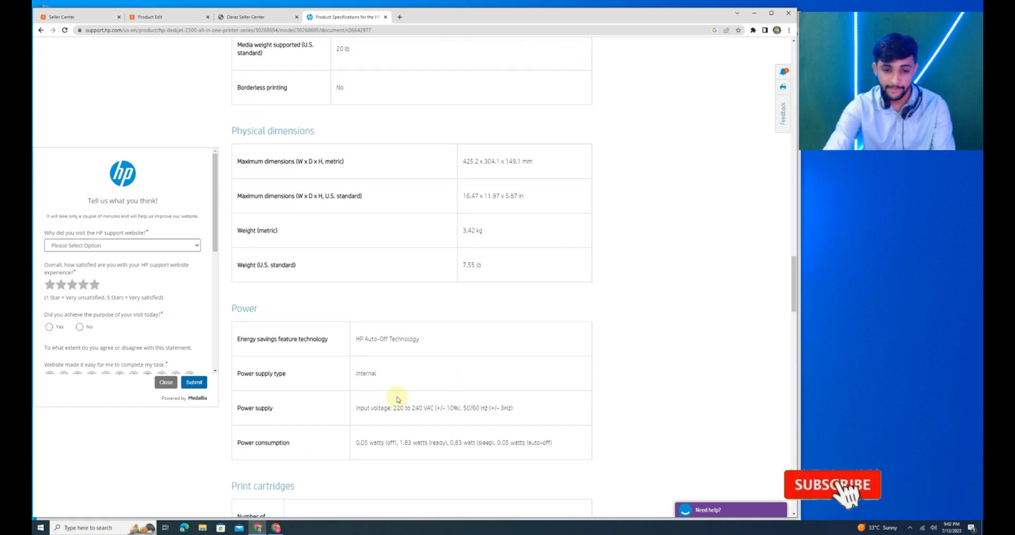
{"action": "scroll", "coordinate": [361, 330], "scroll_direction": "up", "scroll_amount": 15}
{"action": "scroll", "coordinate": [360, 324], "scroll_direction": "up", "scroll_amount": 15}
{"action": "scroll", "coordinate": [243, 317], "scroll_direction": "down", "scroll_amount": 2}
{"action": "left_click_drag", "start_coordinate": [229, 310], "coordinate": [449, 300]}
{"action": "scroll", "coordinate": [417, 390], "scroll_direction": "down", "scroll_amount": 12}
{"action": "scroll", "coordinate": [421, 394], "scroll_direction": "down", "scroll_amount": 18}
{"action": "scroll", "coordinate": [419, 392], "scroll_direction": "down", "scroll_amount": 10}
{"action": "scroll", "coordinate": [420, 391], "scroll_direction": "down", "scroll_amount": 15}
{"action": "scroll", "coordinate": [420, 391], "scroll_direction": "down", "scroll_amount": 9}
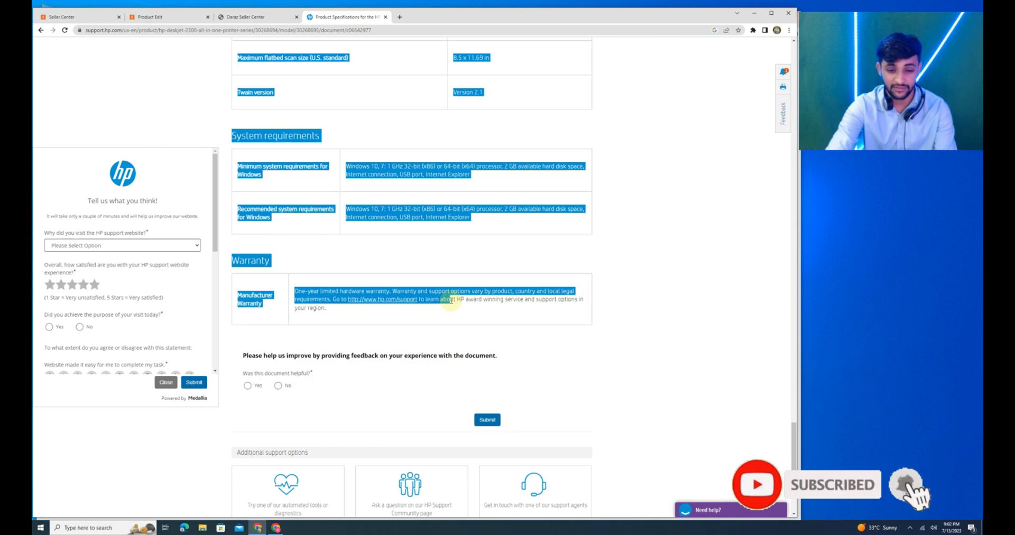
{"action": "right_click", "coordinate": [448, 295]}
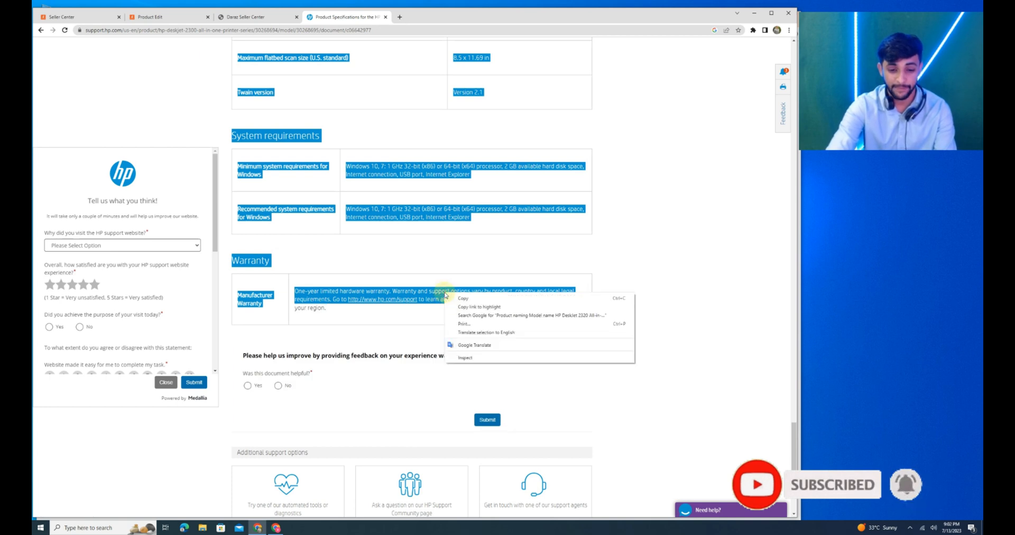
{"action": "left_click", "coordinate": [461, 297]}
- Paste the copied specification text into the product Highlights editor
{"action": "left_click", "coordinate": [231, 17]}
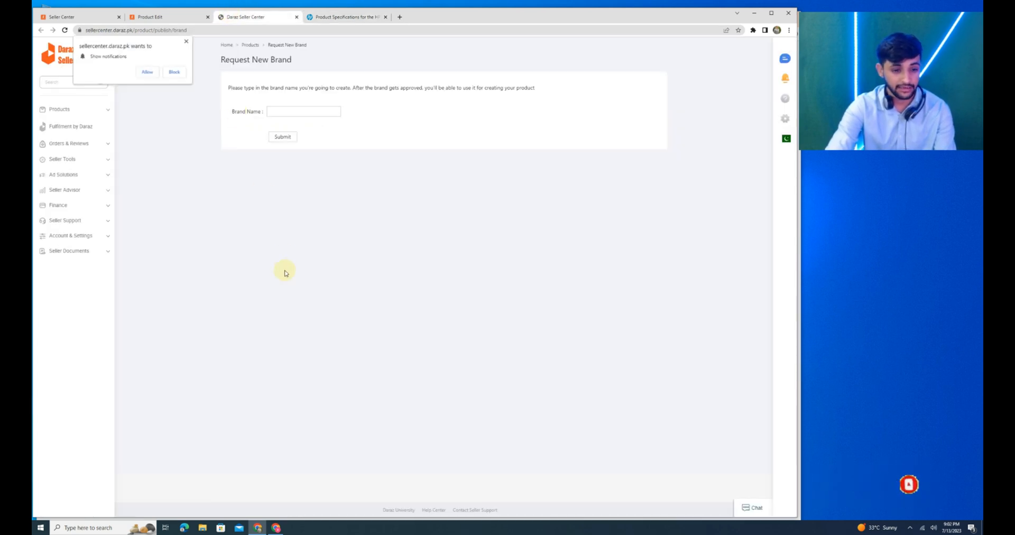
{"action": "left_click", "coordinate": [147, 16]}
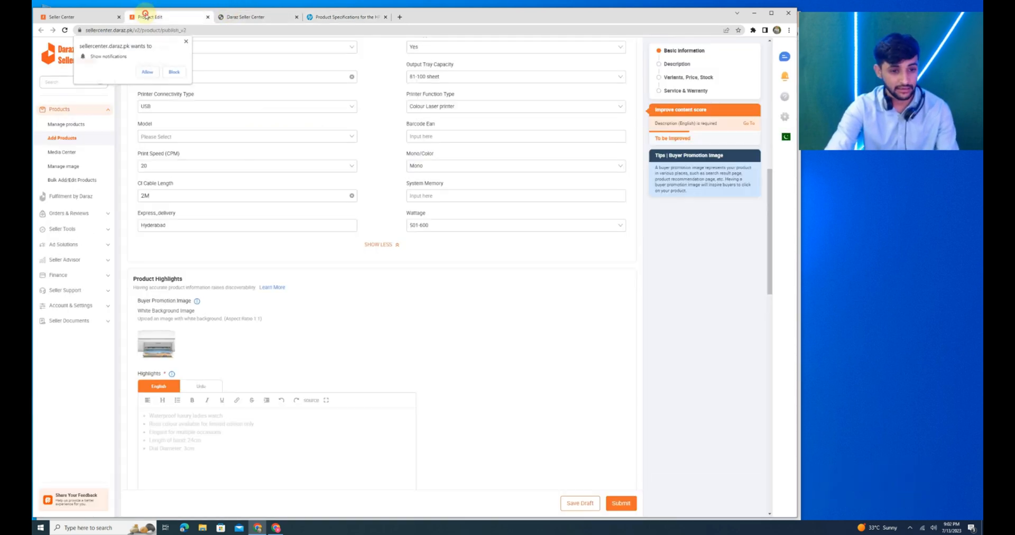
{"action": "left_click", "coordinate": [289, 428]}
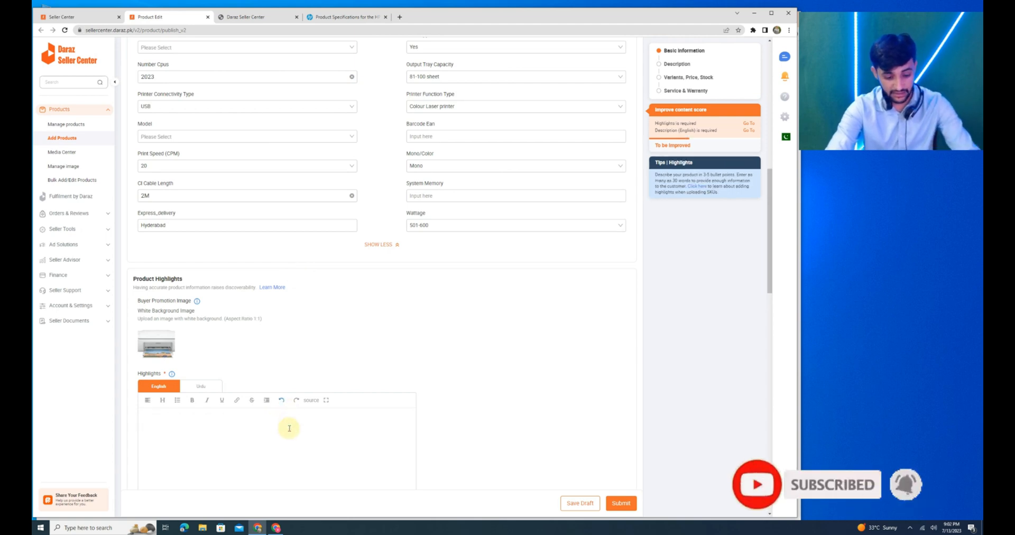
{"action": "key", "text": "ctrl+v"}
{"action": "scroll", "coordinate": [502, 360], "scroll_direction": "down", "scroll_amount": 7}
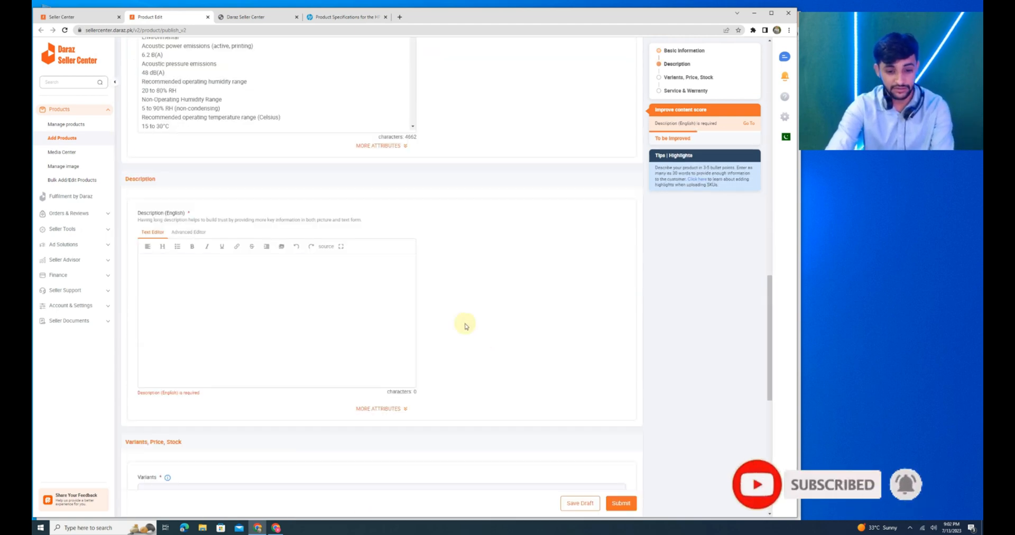
- Paste the same specification text into the English Description
{"action": "left_click", "coordinate": [272, 304]}
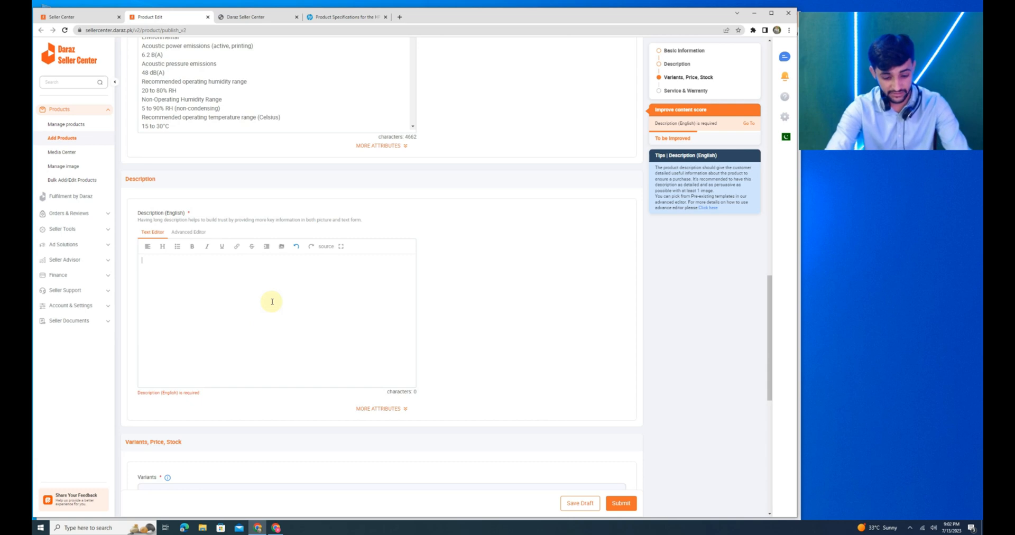
{"action": "key", "text": "ctrl+v"}
{"action": "scroll", "coordinate": [476, 356], "scroll_direction": "down", "scroll_amount": 3}
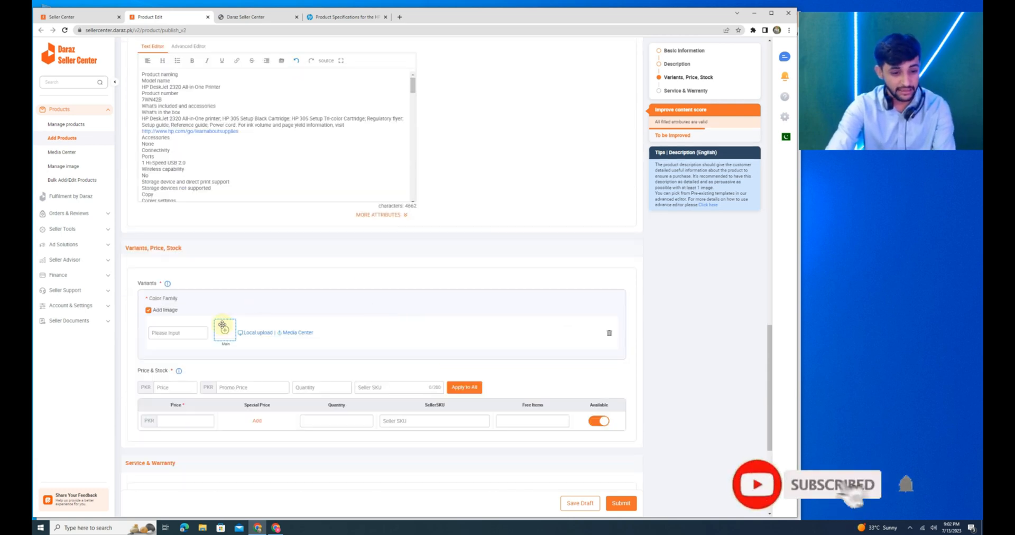
- Attach four printer photos from Media Center to the variant
{"action": "left_click", "coordinate": [288, 333]}
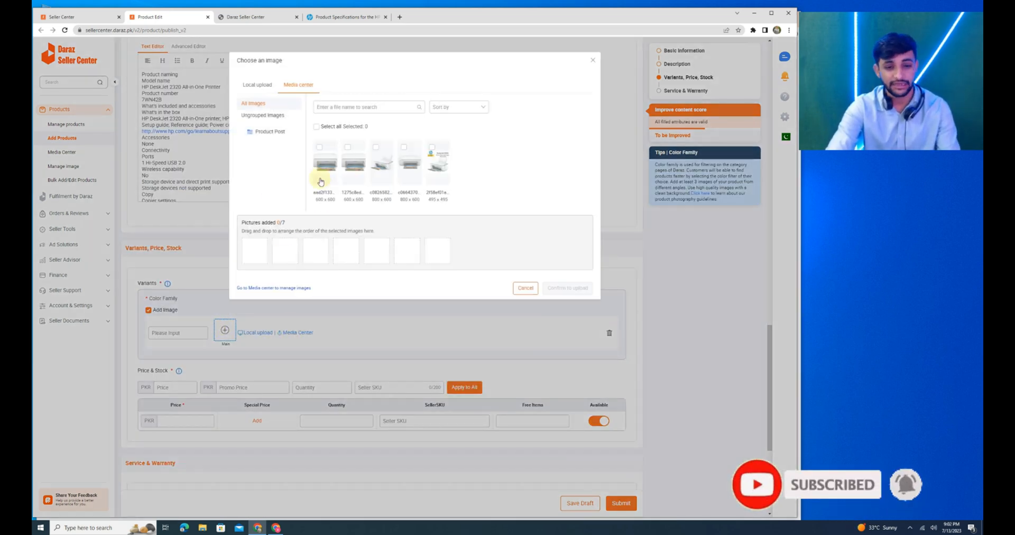
{"action": "left_click", "coordinate": [353, 167]}
{"action": "left_click", "coordinate": [382, 160]}
{"action": "left_click", "coordinate": [410, 162]}
{"action": "left_click", "coordinate": [438, 163]}
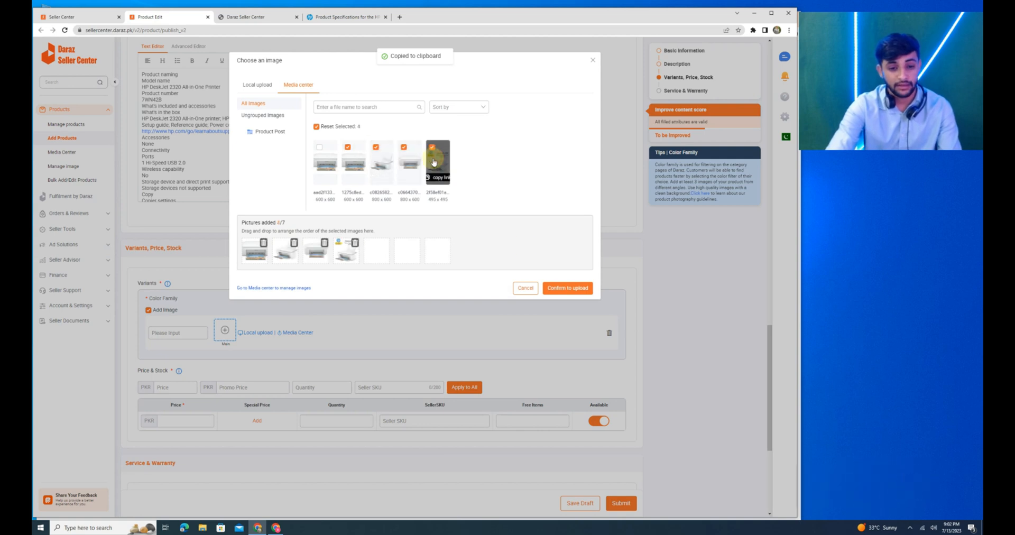
{"action": "left_click", "coordinate": [558, 287]}
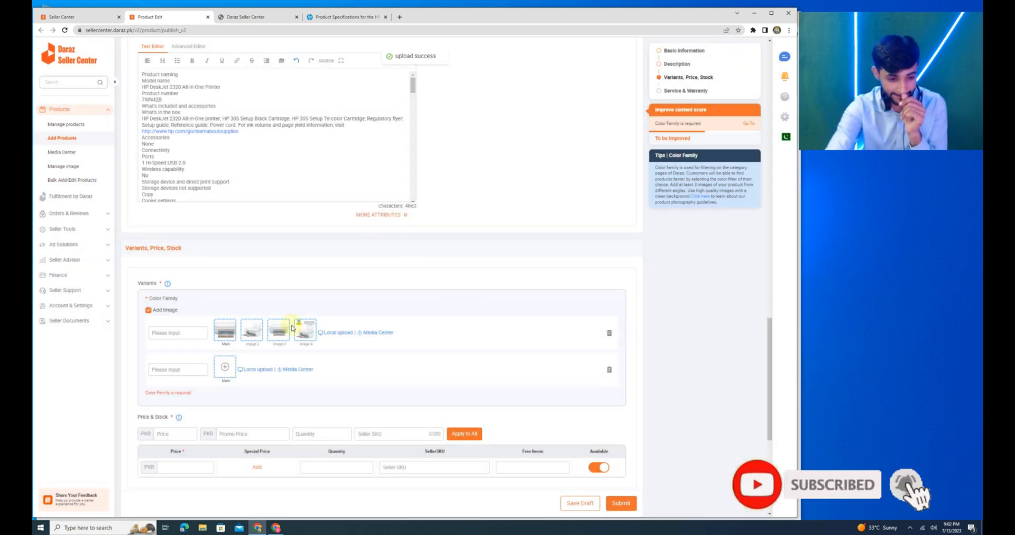
- Set Color Family to White and the price to 22000
{"action": "left_click", "coordinate": [162, 333]}
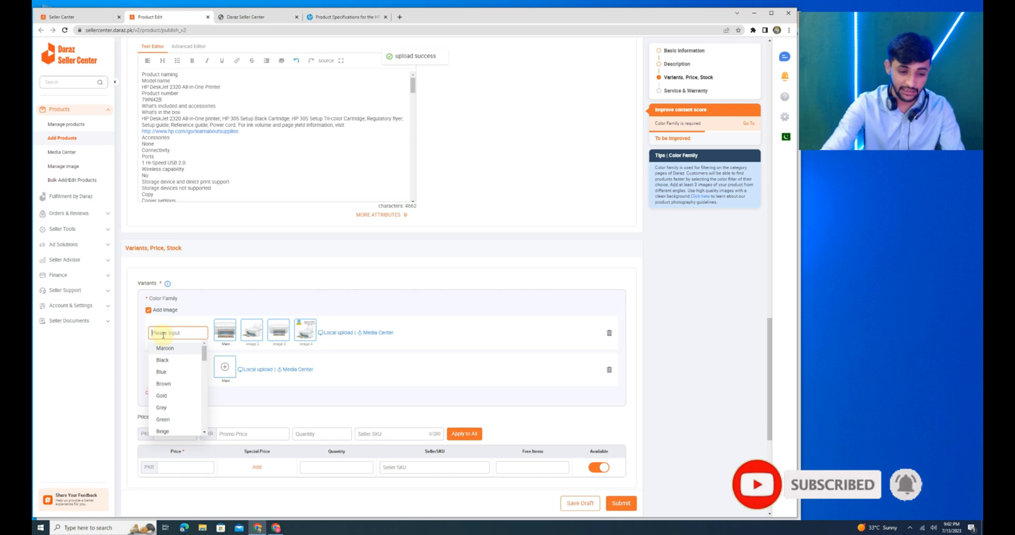
{"action": "type", "text": "whit"}
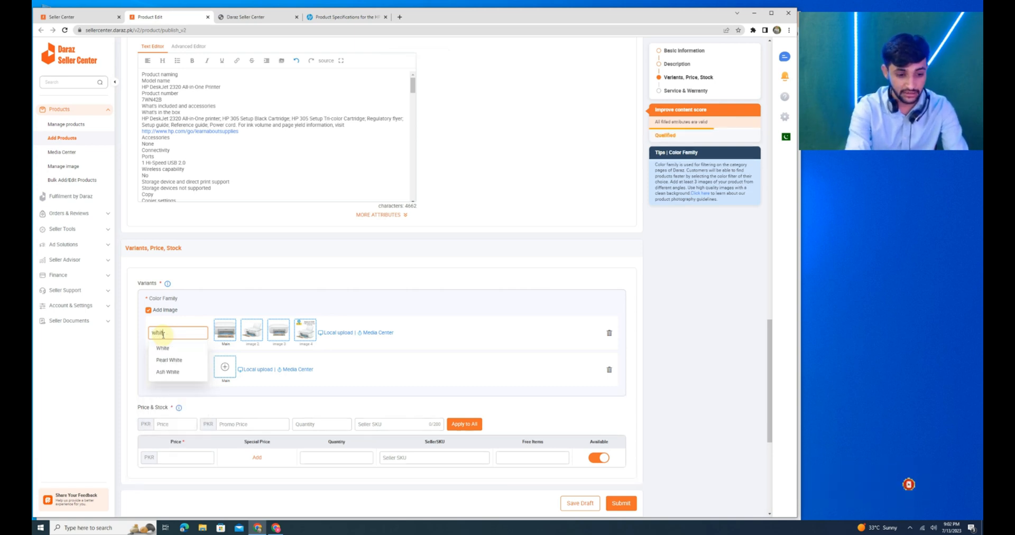
{"action": "left_click", "coordinate": [170, 349]}
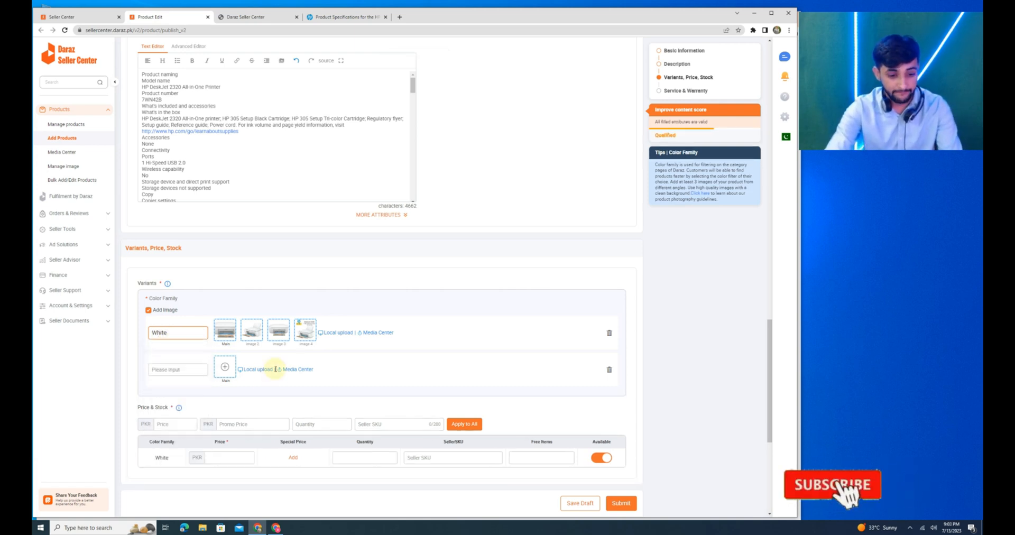
{"action": "scroll", "coordinate": [237, 371], "scroll_direction": "down", "scroll_amount": 1}
{"action": "left_click", "coordinate": [174, 387]}
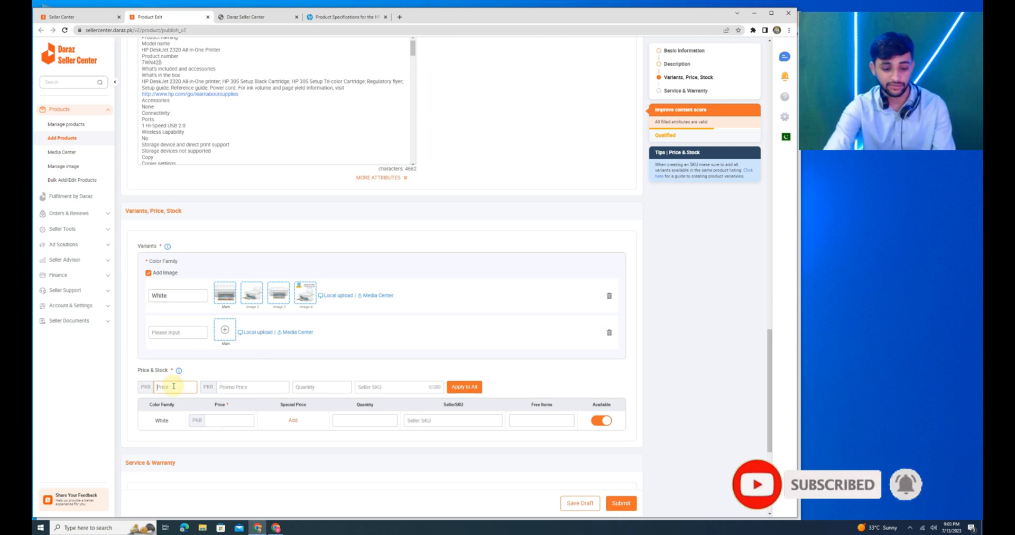
{"action": "type", "text": "22000"}
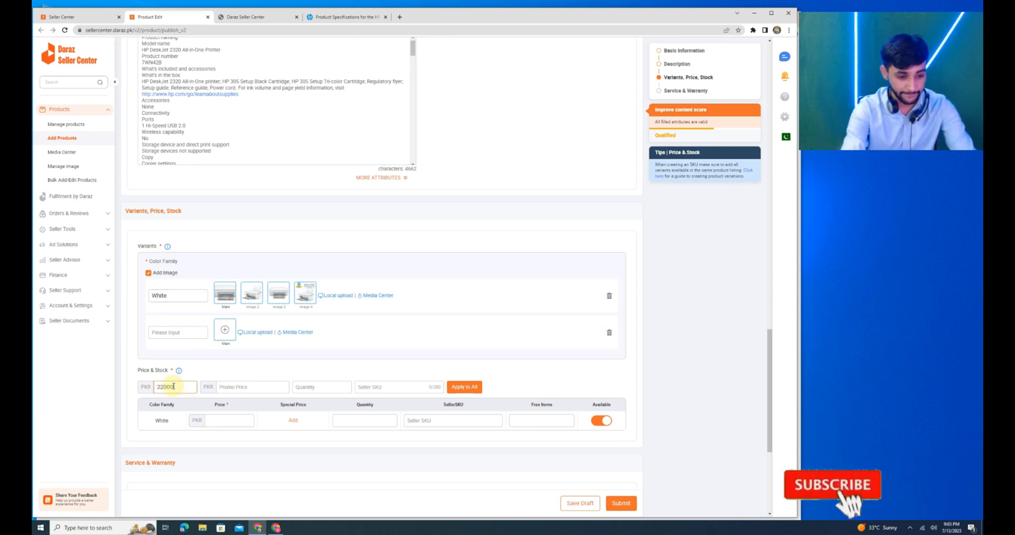
- Add a 21500 promo price from 13 July to 4 August 2023 and quantity 10
{"action": "left_click", "coordinate": [255, 388]}
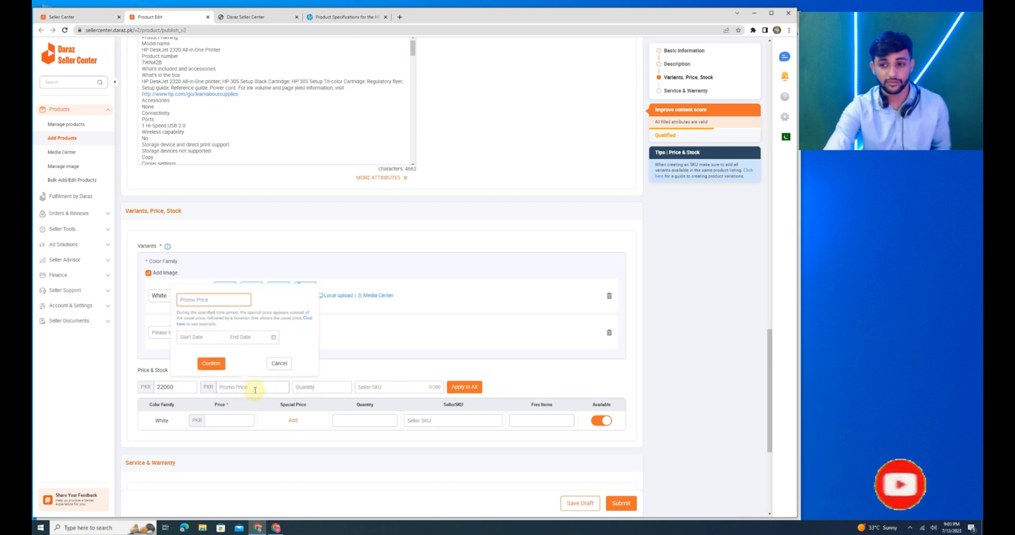
{"action": "left_click", "coordinate": [193, 339]}
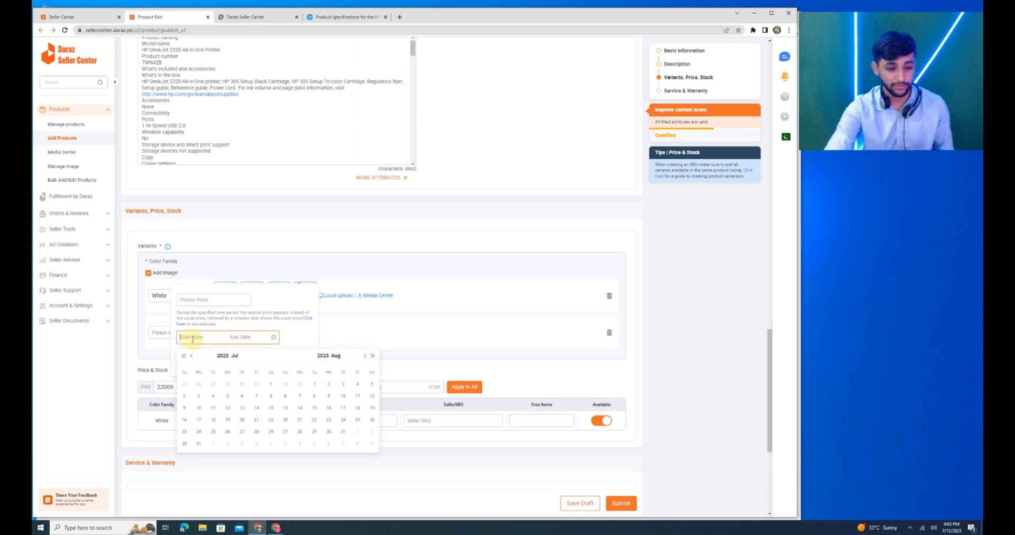
{"action": "left_click", "coordinate": [243, 408]}
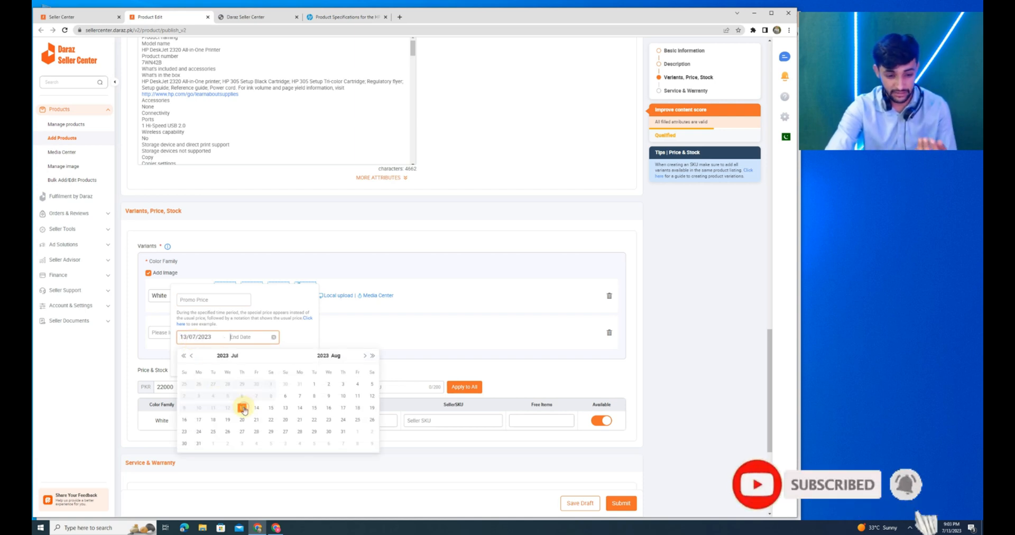
{"action": "left_click", "coordinate": [360, 387]}
{"action": "left_click", "coordinate": [206, 301]}
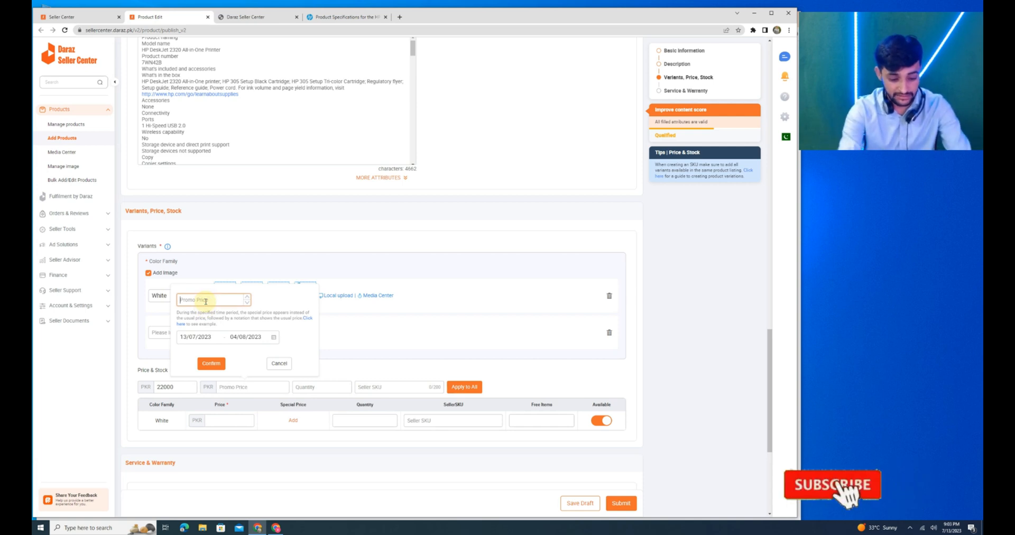
{"action": "type", "text": "21500"}
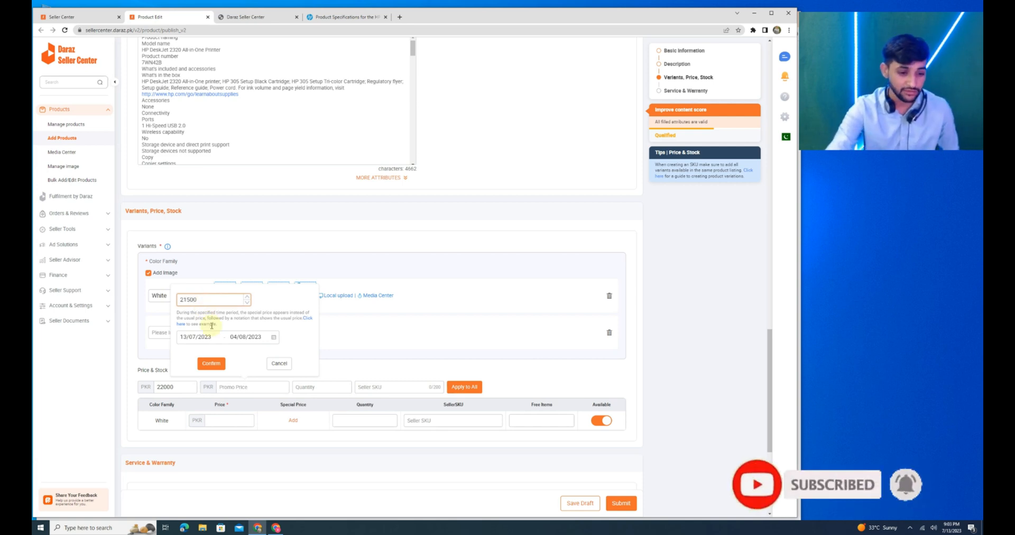
{"action": "left_click", "coordinate": [211, 363]}
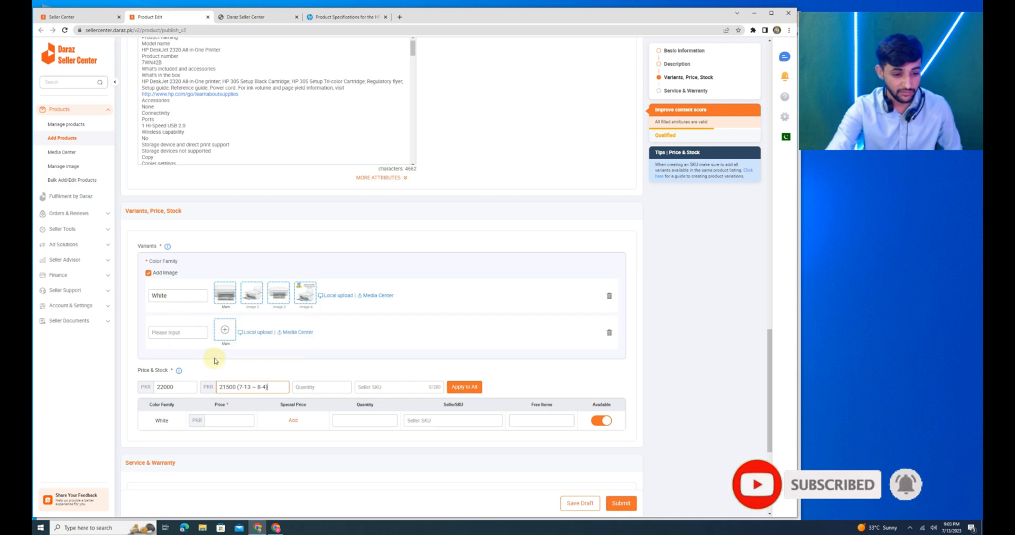
{"action": "left_click", "coordinate": [313, 386]}
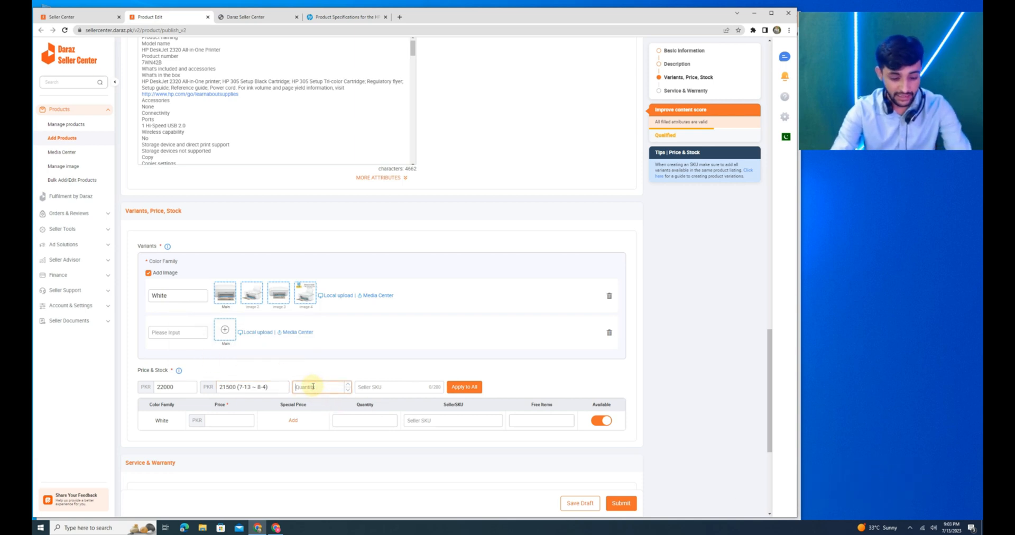
{"action": "type", "text": "10"}
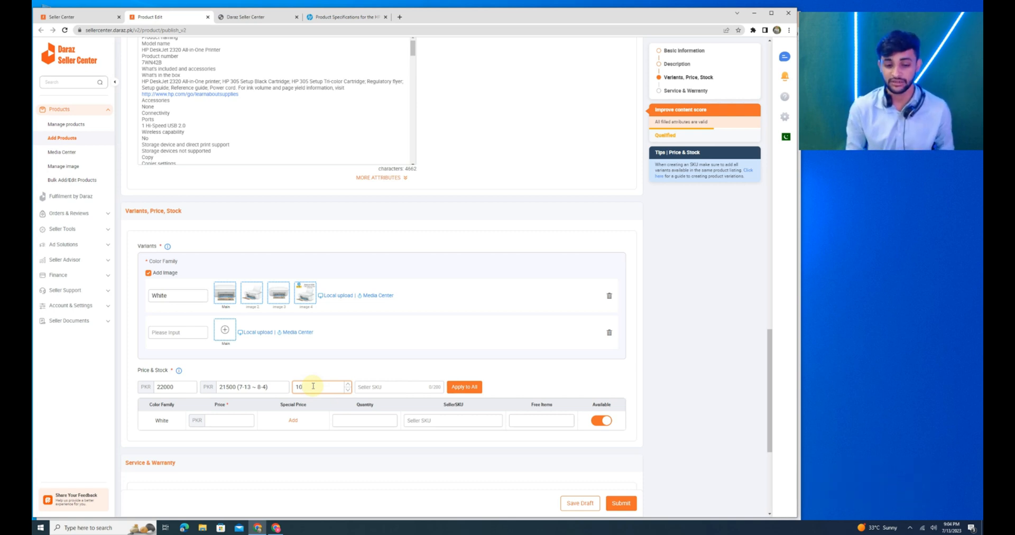
- Enter 2320store4me as the Seller SKU in the bulk price row
{"action": "left_click", "coordinate": [389, 387]}
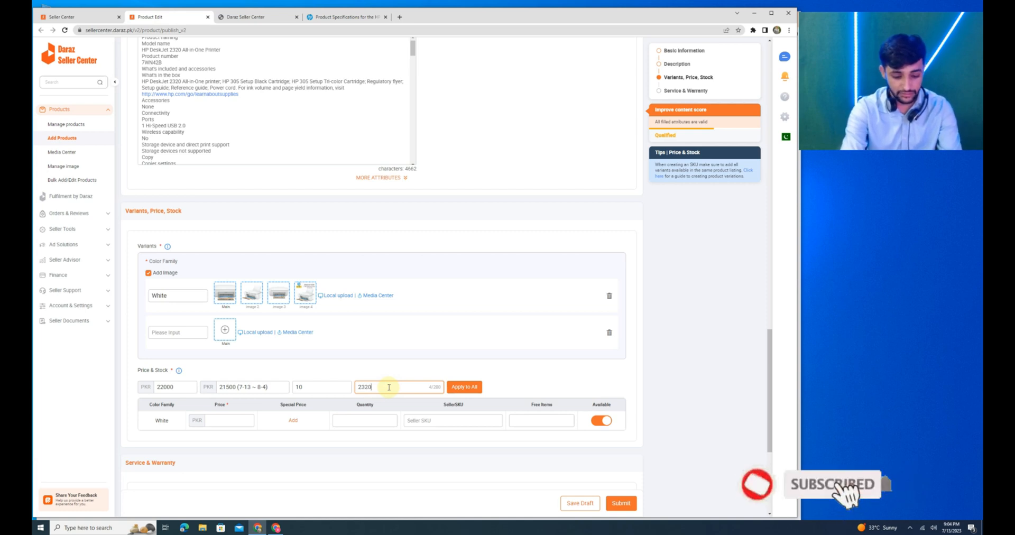
{"action": "type", "text": "f"}
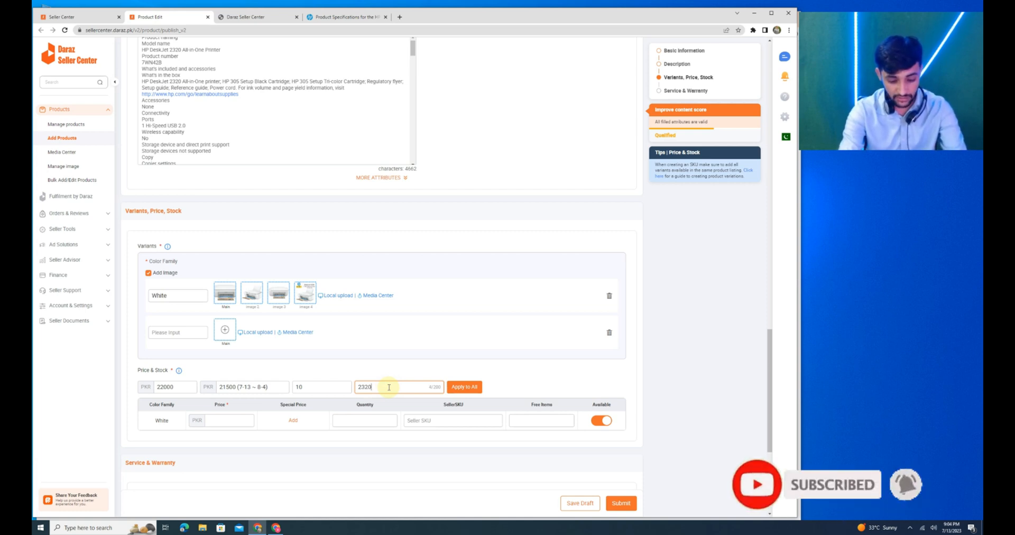
{"action": "type", "text": "tore4"}
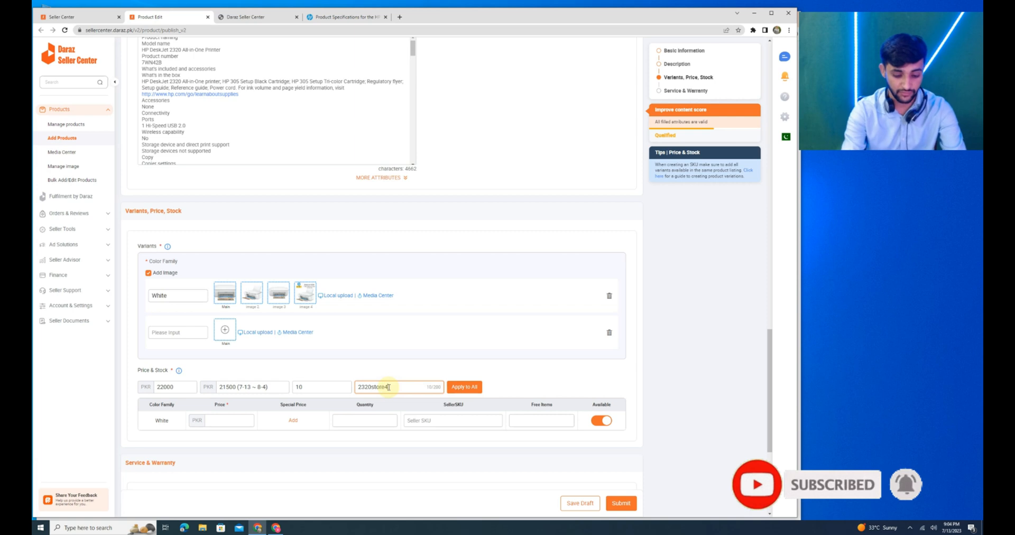
{"action": "type", "text": "me"}
{"action": "left_click", "coordinate": [373, 362]}
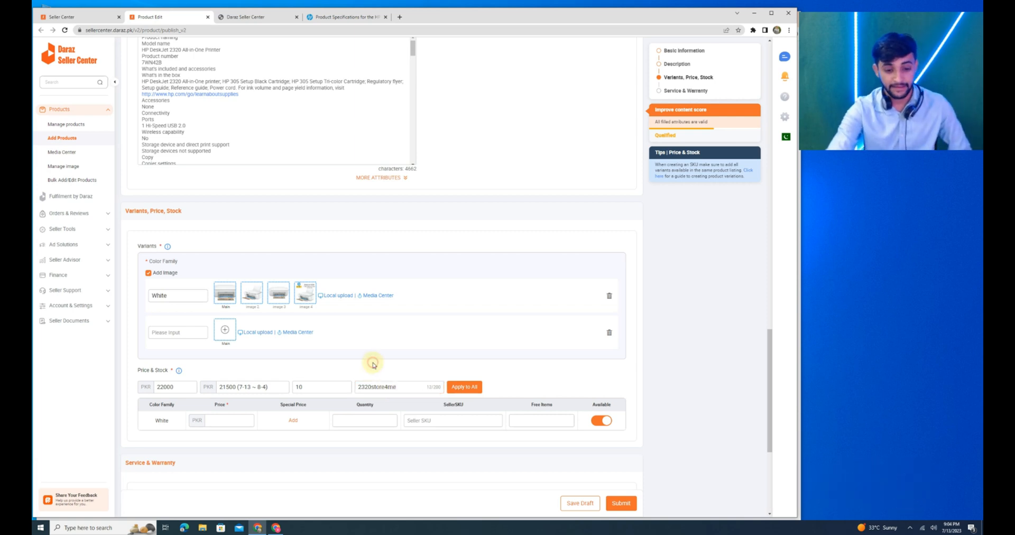
{"action": "left_click", "coordinate": [219, 422]}
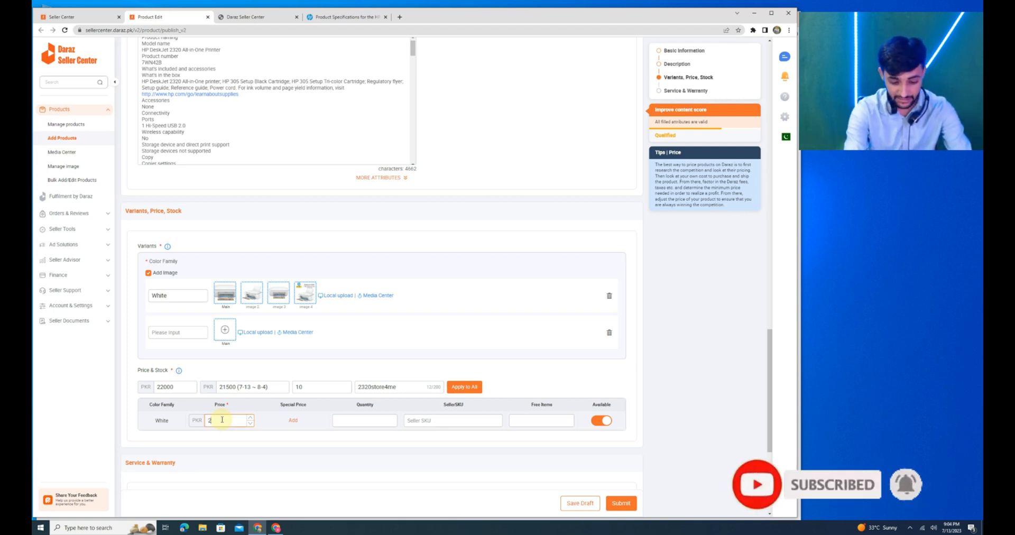
- Enter the White variant's price and a 21500 special price, 13 July–4 August 2023
{"action": "type", "text": "2"}
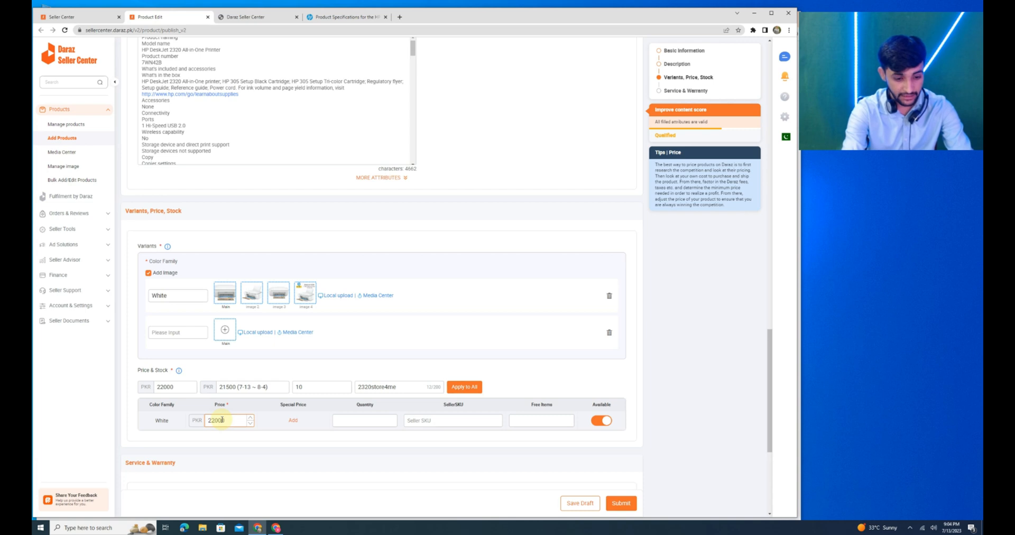
{"action": "type", "text": "000"}
{"action": "left_click", "coordinate": [292, 420]}
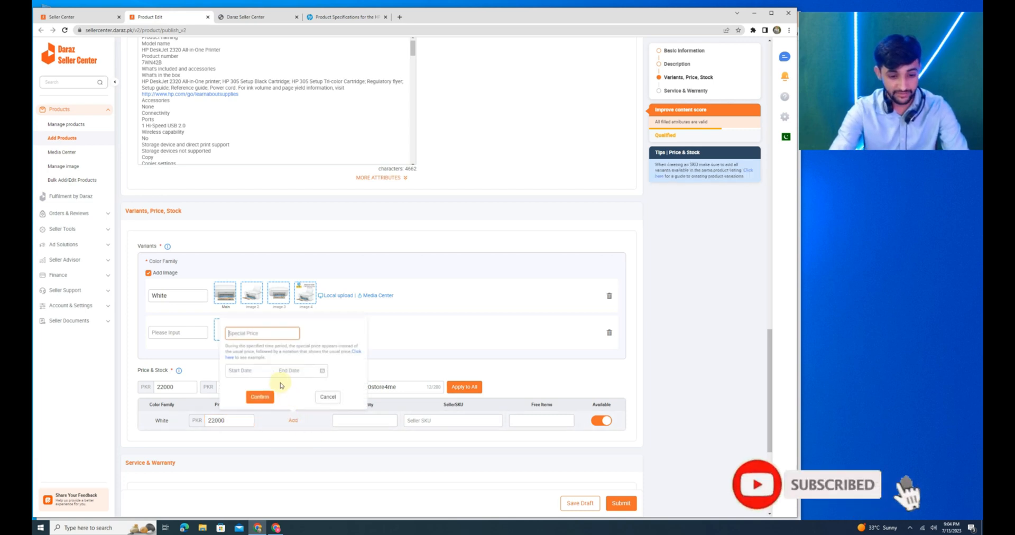
{"action": "left_click", "coordinate": [245, 370]}
{"action": "left_click", "coordinate": [291, 441]}
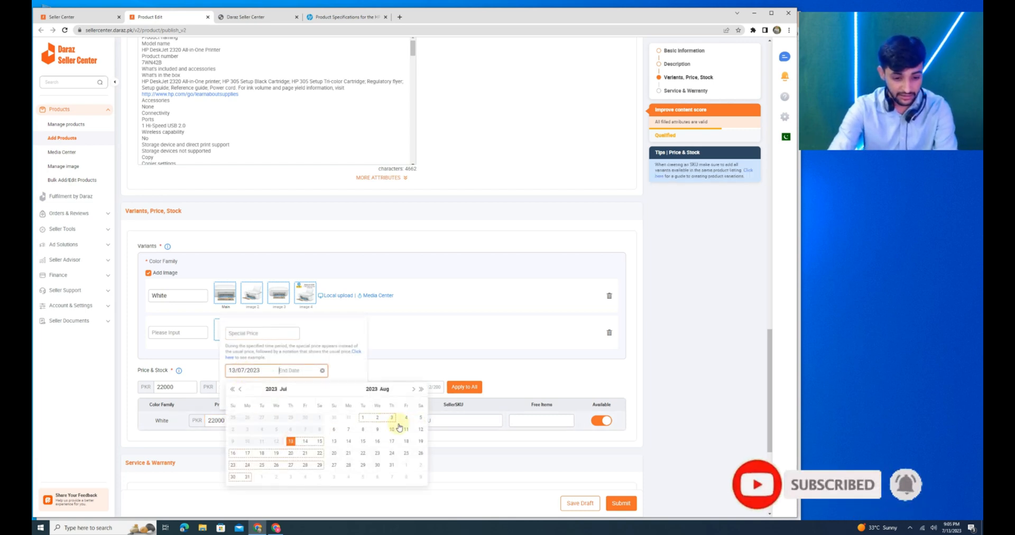
{"action": "left_click", "coordinate": [409, 419]}
{"action": "left_click", "coordinate": [261, 334]}
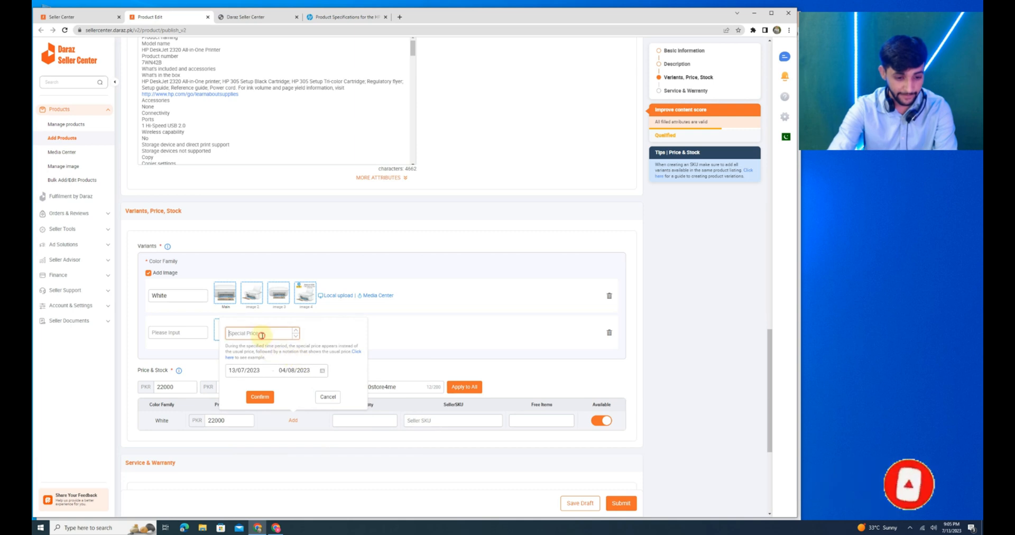
{"action": "type", "text": "21500"}
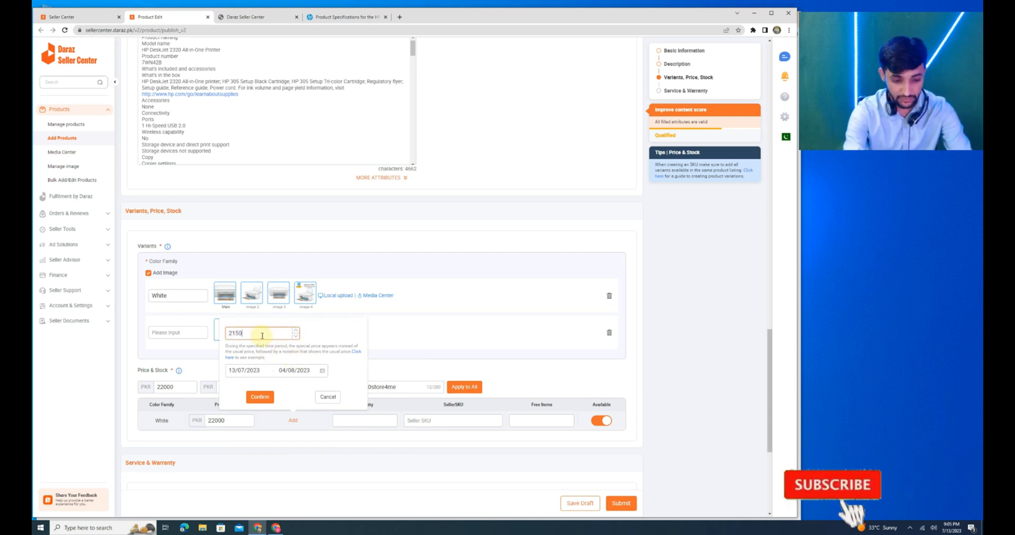
{"action": "left_click", "coordinate": [260, 397]}
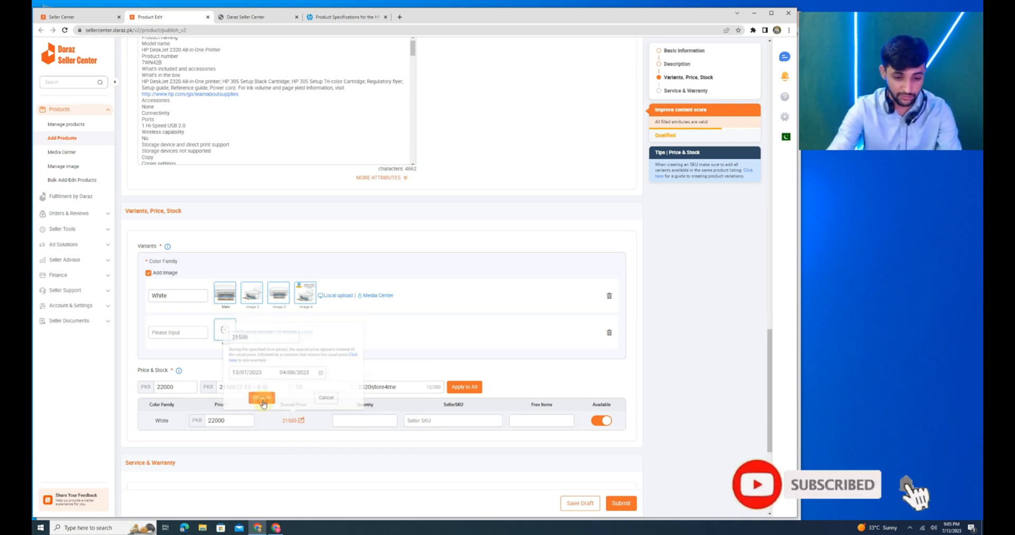
- Give the White variant quantity 10 and seller SKU c2320store4me
{"action": "left_click", "coordinate": [358, 421]}
{"action": "left_click", "coordinate": [415, 386]}
{"action": "double_click", "coordinate": [416, 387]}
{"action": "key", "text": "ctrl+c"}
{"action": "left_click", "coordinate": [449, 420]}
{"action": "type", "text": "ccc"}
{"action": "key", "text": "ctrl+v"}
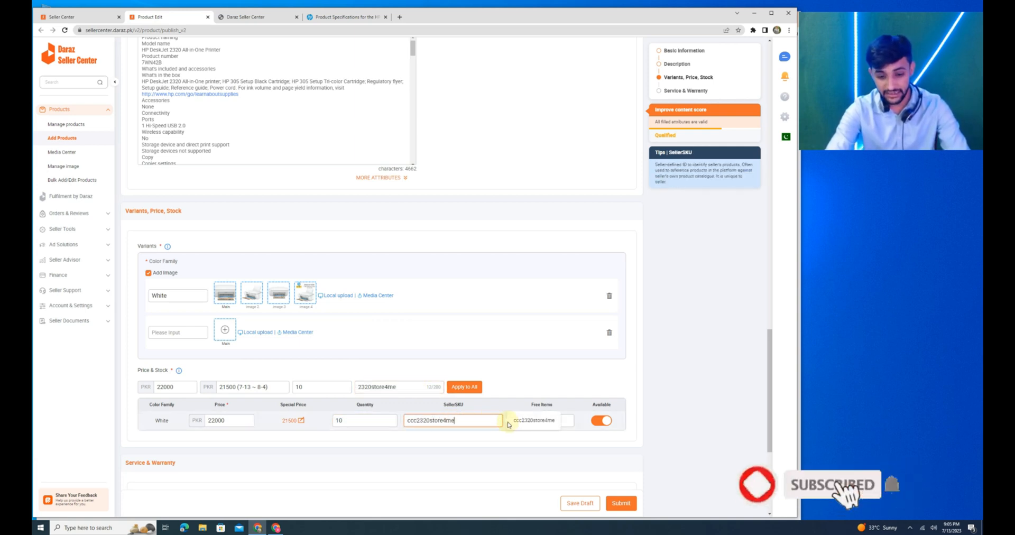
{"action": "key", "text": "Tab"}
{"action": "left_click", "coordinate": [426, 421]}
{"action": "key", "text": "BackSpace"}
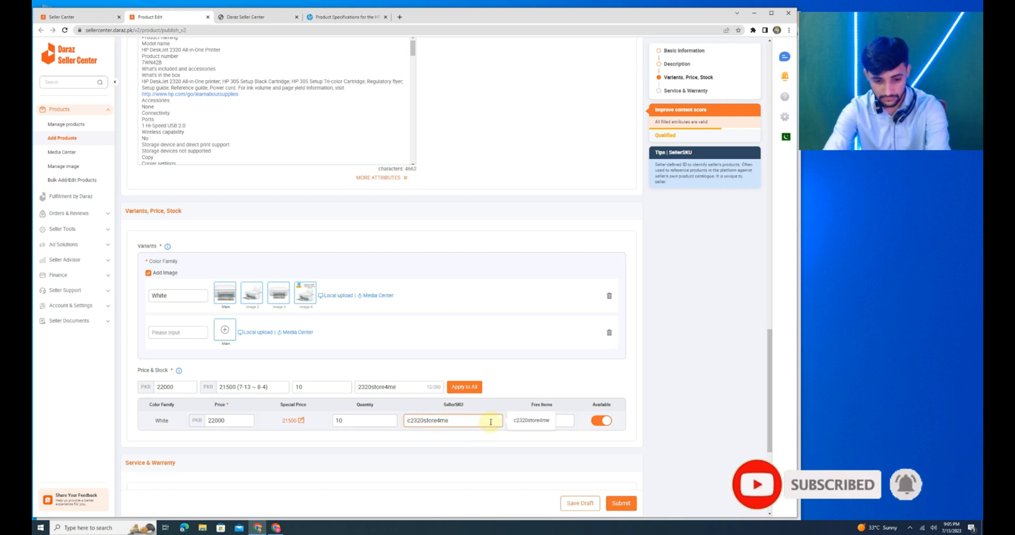
- Enter 'power cable driver disk' as the White variant's free items
{"action": "left_click", "coordinate": [557, 420]}
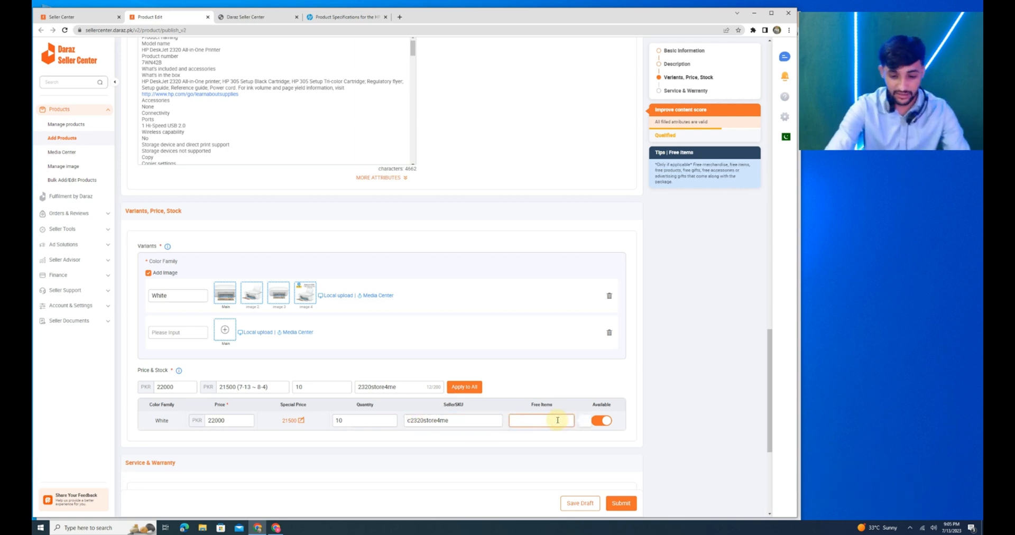
{"action": "type", "text": "power"}
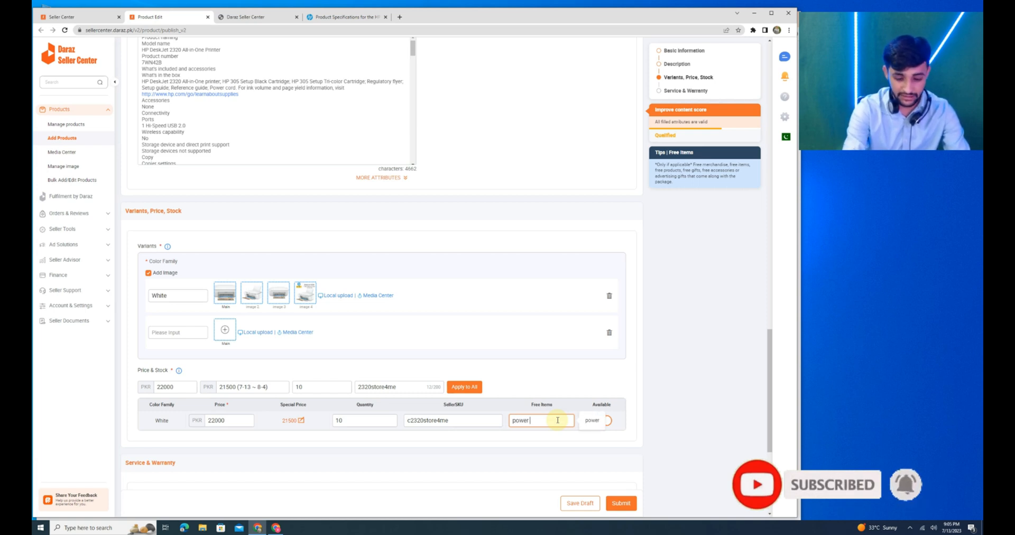
{"action": "type", "text": " cab"}
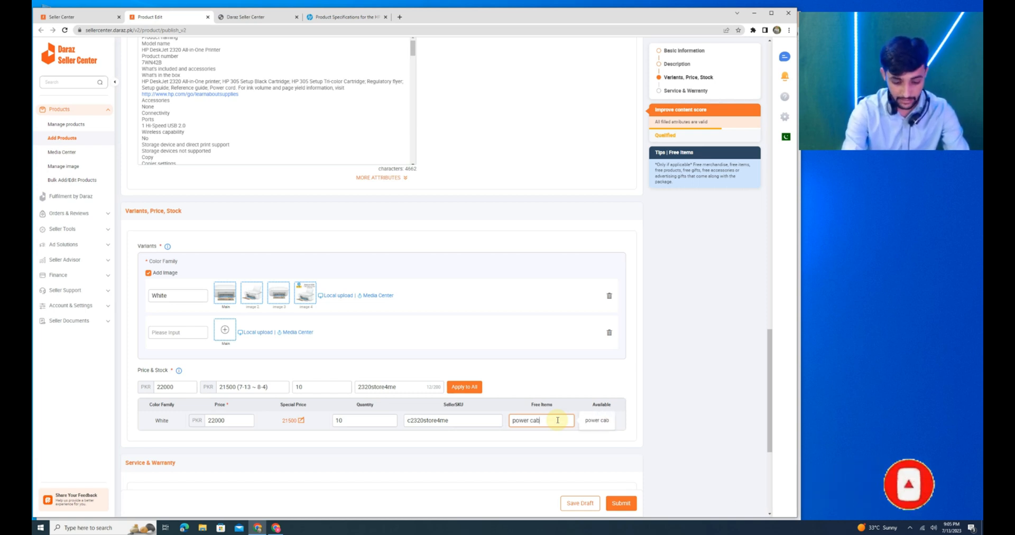
{"action": "type", "text": "le driver disk"}
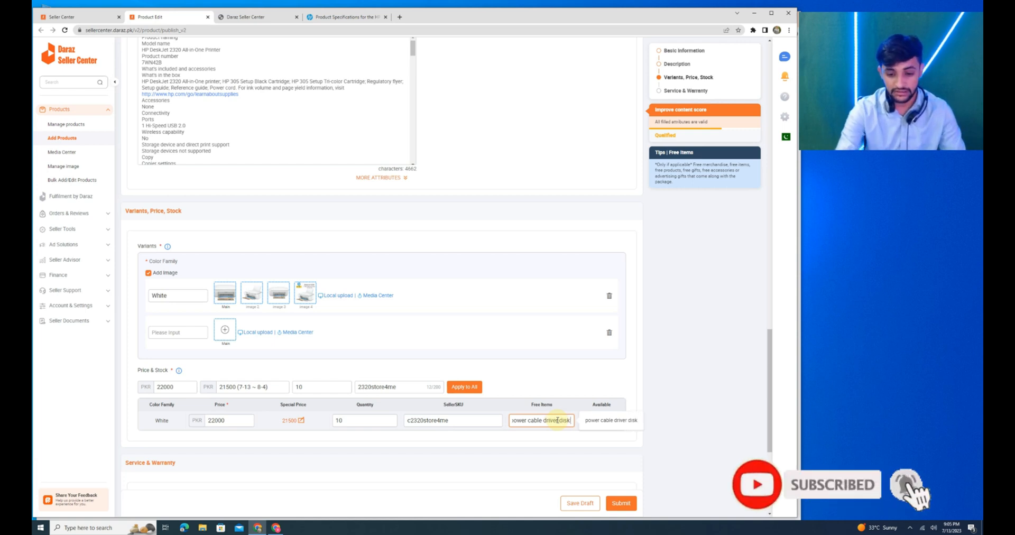
{"action": "scroll", "coordinate": [456, 432], "scroll_direction": "down", "scroll_amount": 3}
- Set the warranty type to No Warranty and the package weight to 5.01 kg
{"action": "left_click", "coordinate": [268, 343]}
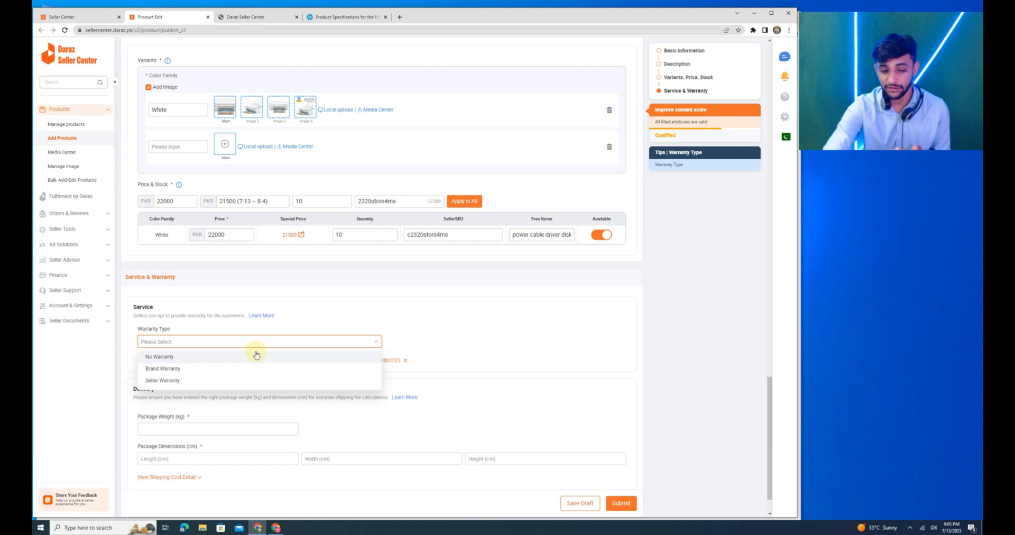
{"action": "left_click", "coordinate": [229, 356]}
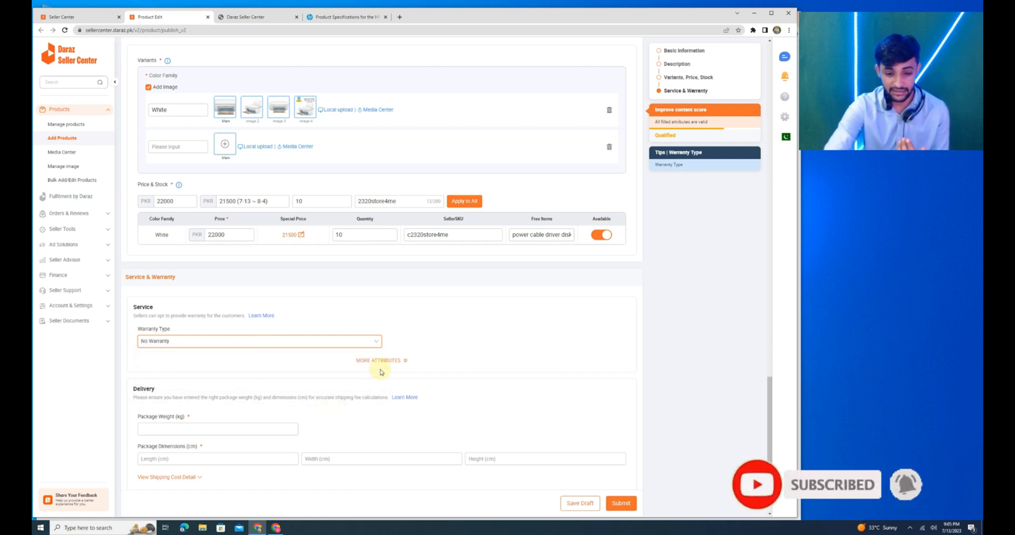
{"action": "scroll", "coordinate": [238, 396], "scroll_direction": "down", "scroll_amount": 1}
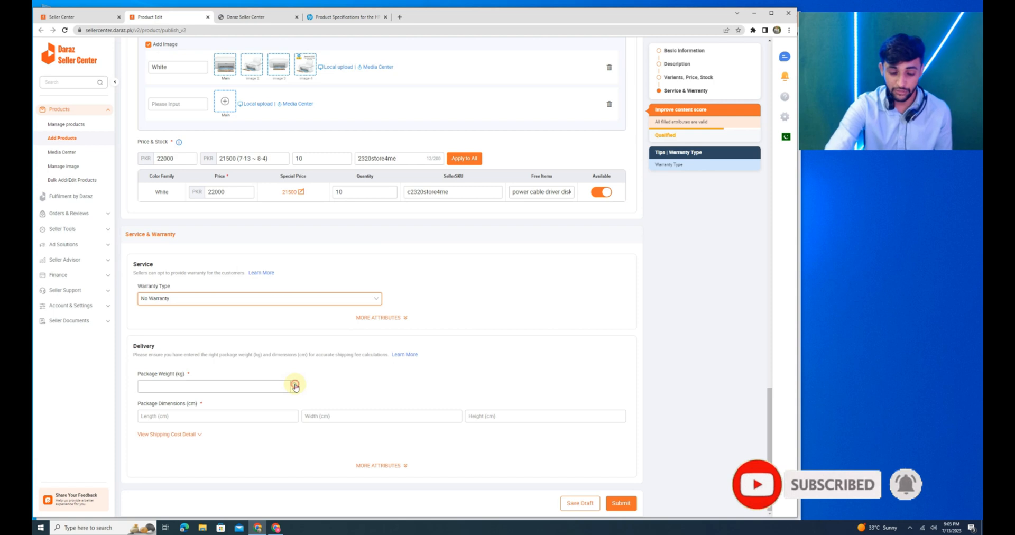
{"action": "left_click", "coordinate": [295, 386]}
{"action": "type", "text": "0.04"}
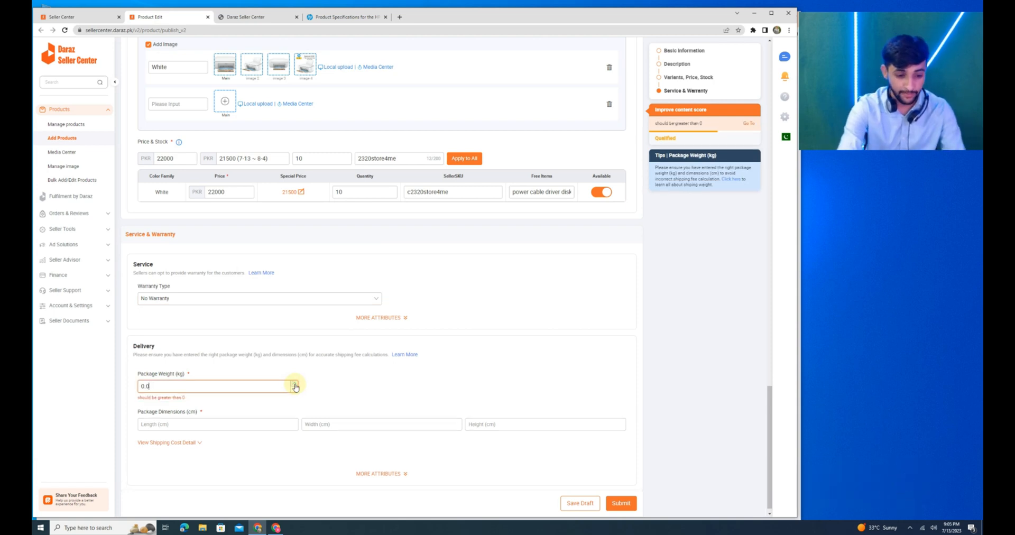
{"action": "left_click", "coordinate": [295, 386]}
{"action": "type", "text": "5"}
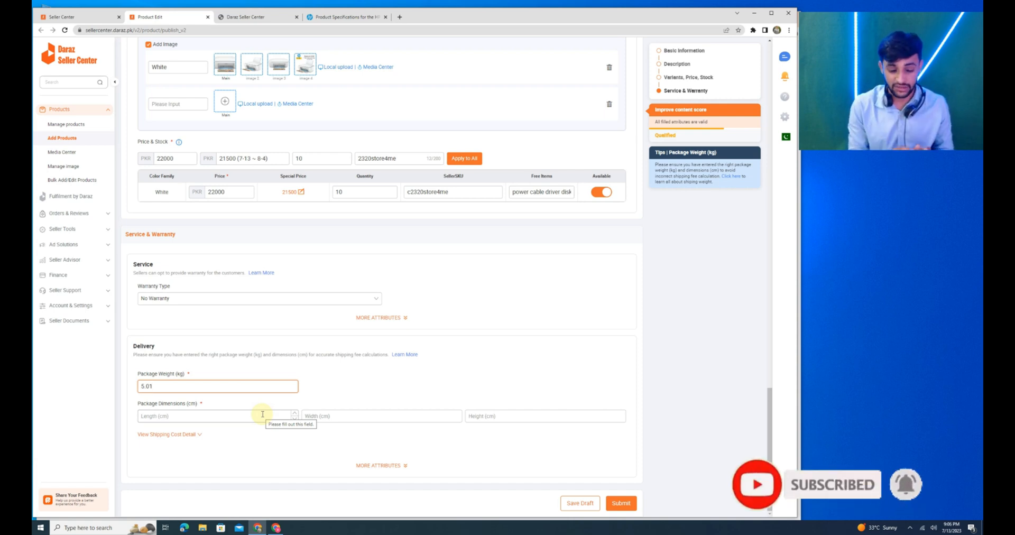
- Enter package dimensions 23.01 × 45.01 × 55.01 cm for length, width and height
{"action": "left_click", "coordinate": [245, 416]}
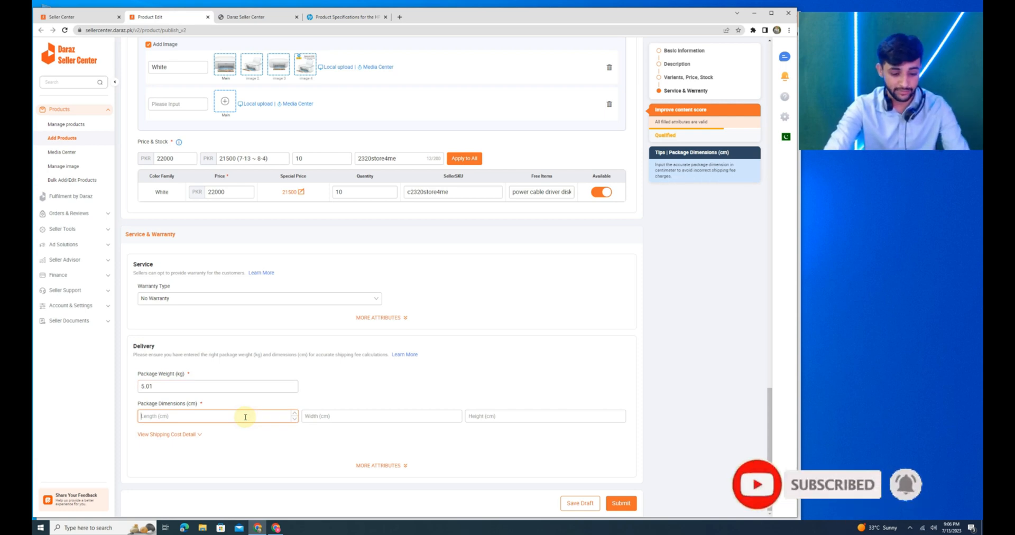
{"action": "type", "text": "23.01"}
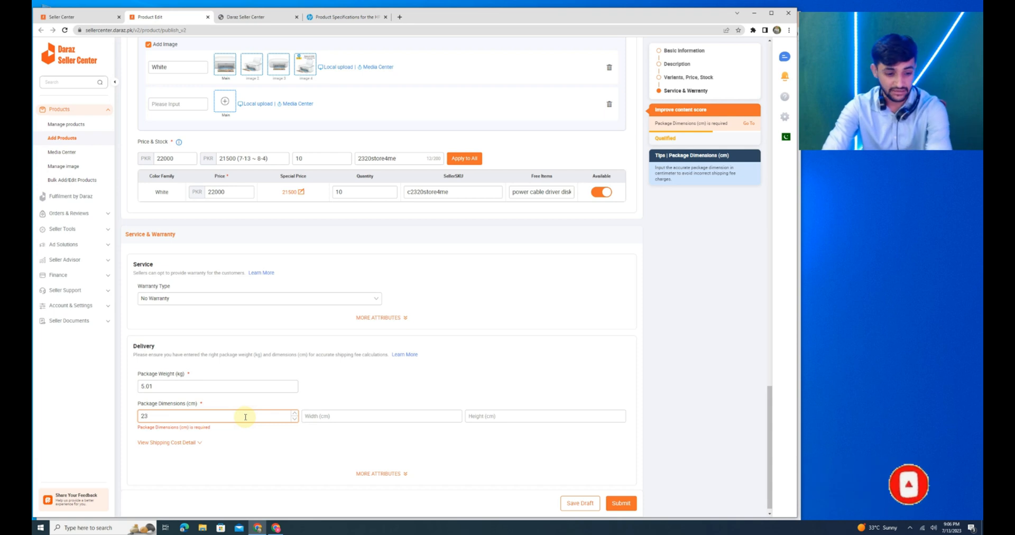
{"action": "left_click", "coordinate": [354, 419]}
{"action": "type", "text": "45.01"}
{"action": "left_click", "coordinate": [497, 416]}
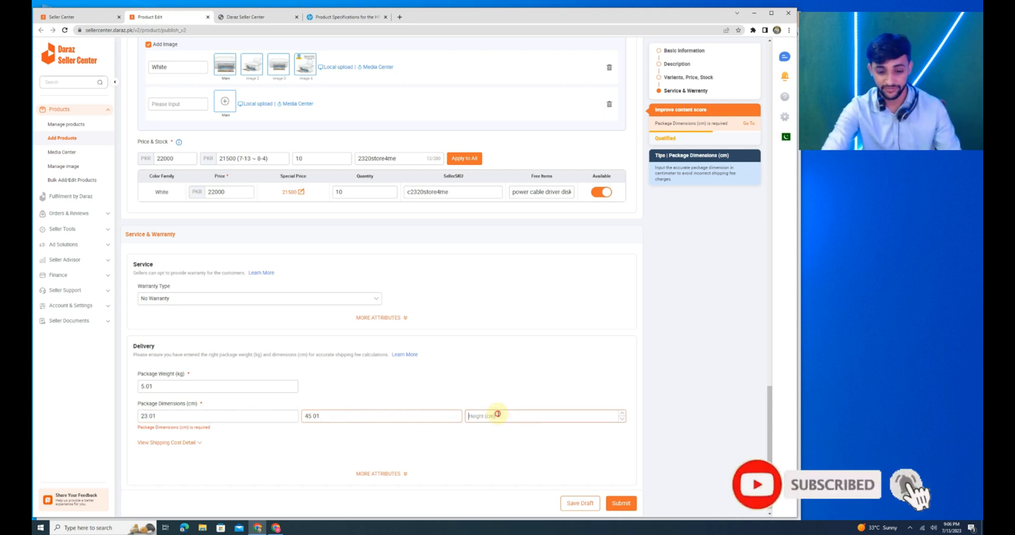
{"action": "type", "text": "55.01"}
- Under More Attributes, set Dangerous Goods to None
{"action": "left_click", "coordinate": [407, 466]}
{"action": "scroll", "coordinate": [370, 450], "scroll_direction": "down", "scroll_amount": 1}
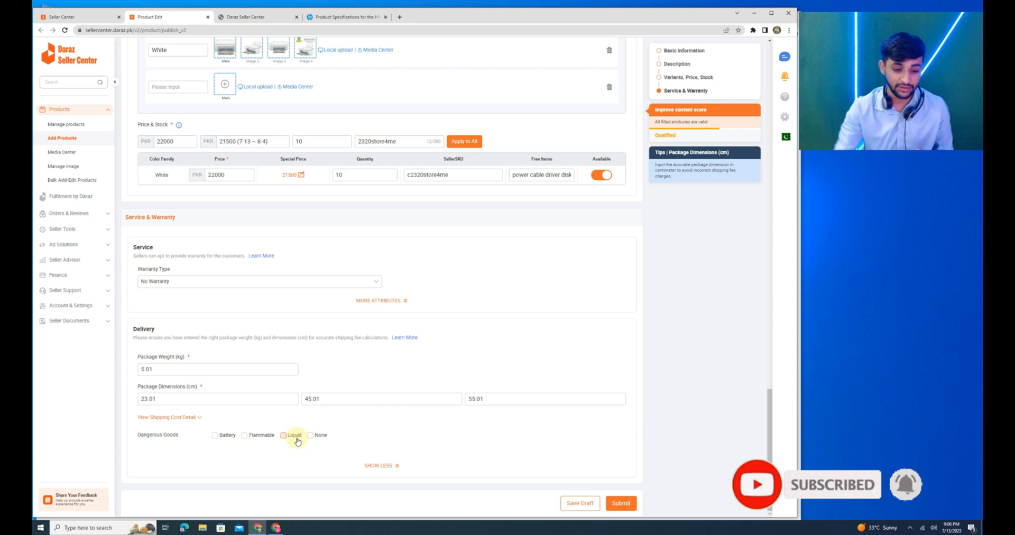
{"action": "left_click", "coordinate": [295, 437]}
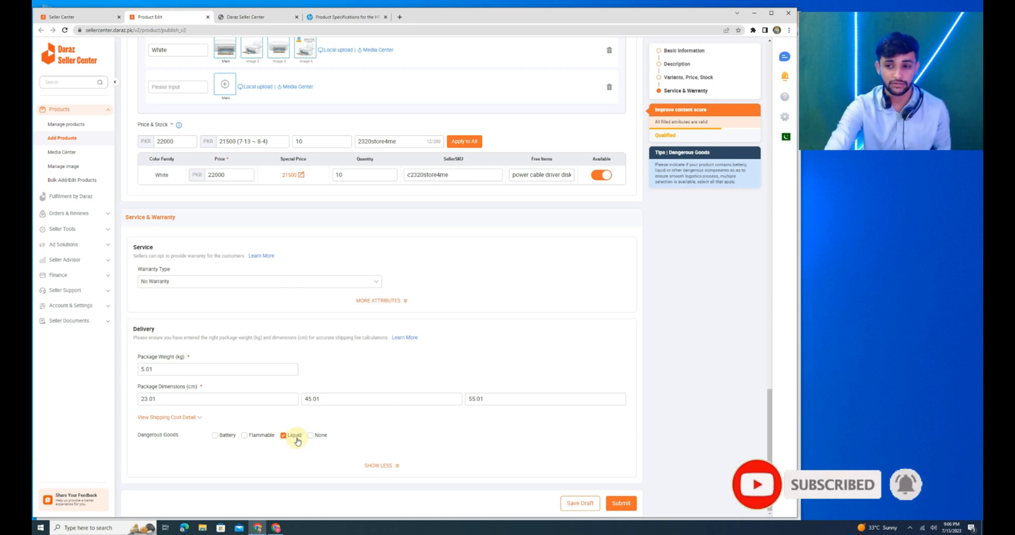
{"action": "left_click", "coordinate": [251, 441]}
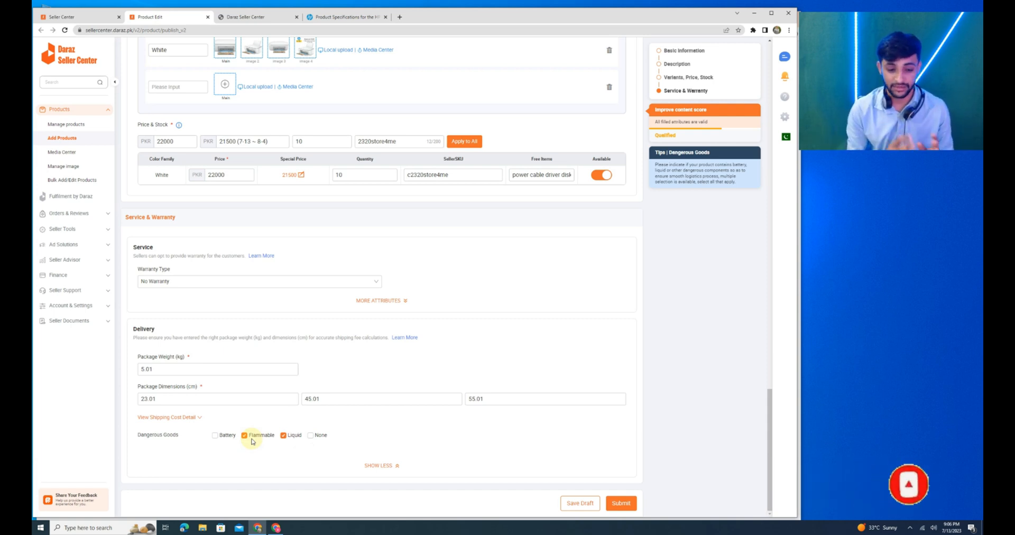
{"action": "left_click", "coordinate": [254, 438]}
{"action": "left_click", "coordinate": [288, 437]}
{"action": "left_click", "coordinate": [313, 436]}
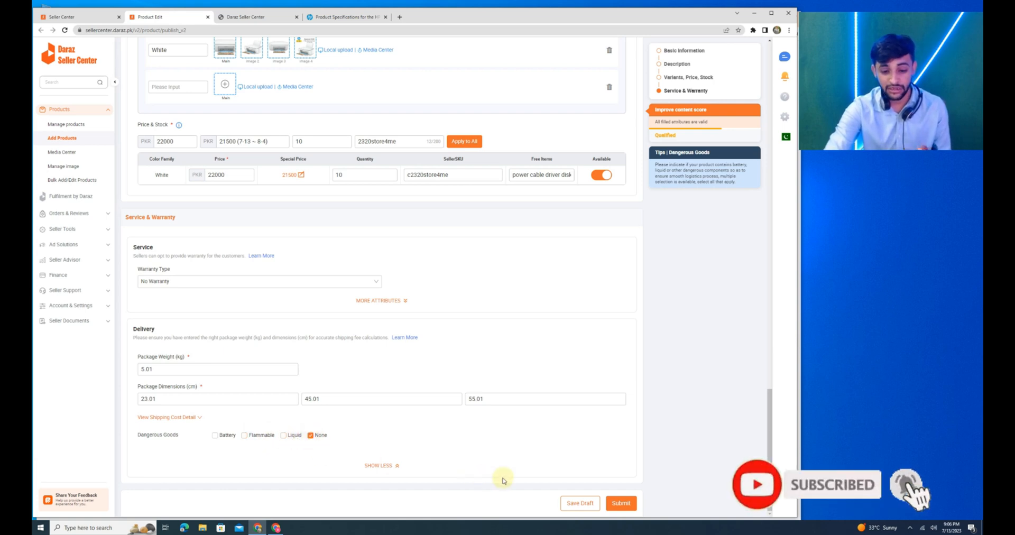
- Set the missing Paper Handling field to A4 210mm X 297mm and submit the listing
{"action": "left_click", "coordinate": [623, 505]}
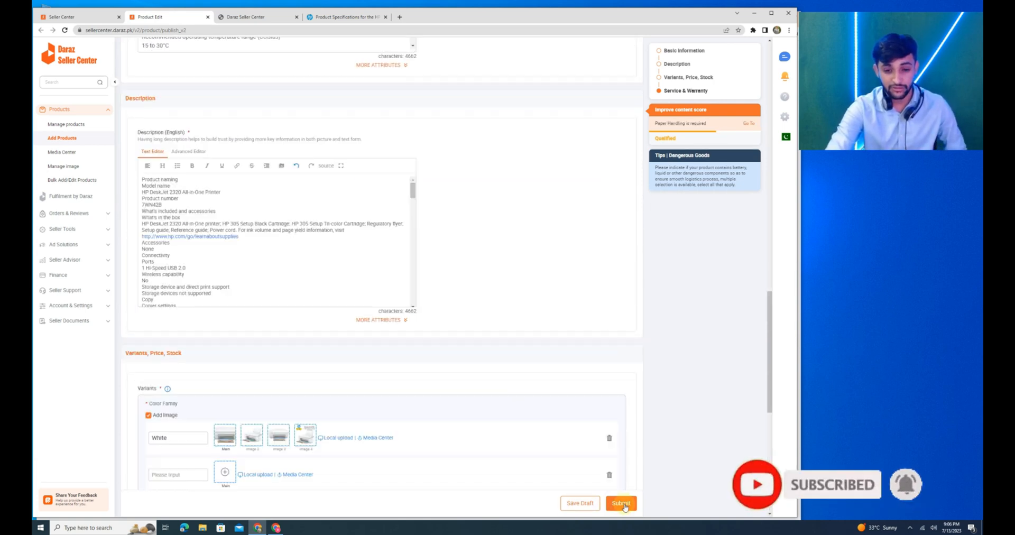
{"action": "left_click", "coordinate": [220, 137]}
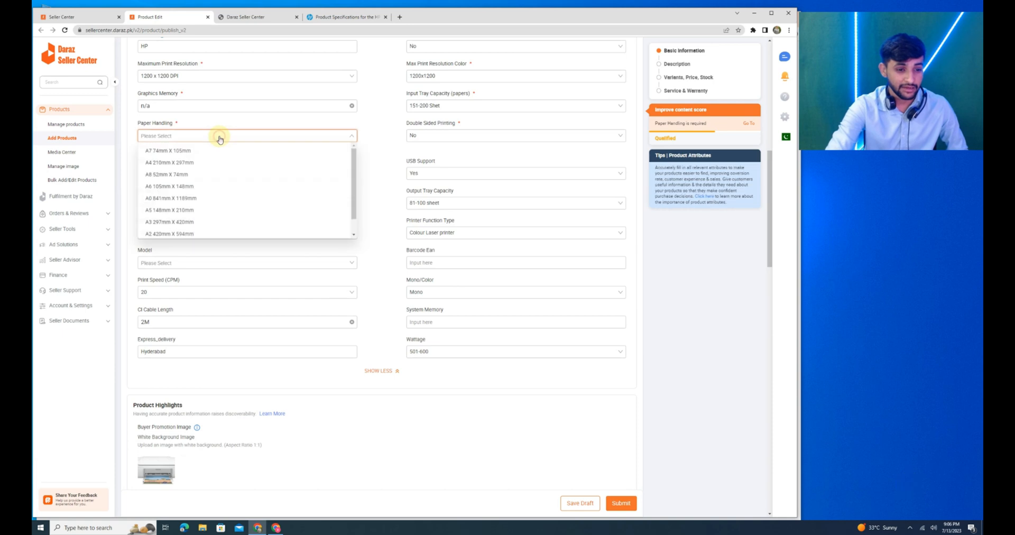
{"action": "left_click", "coordinate": [189, 161]}
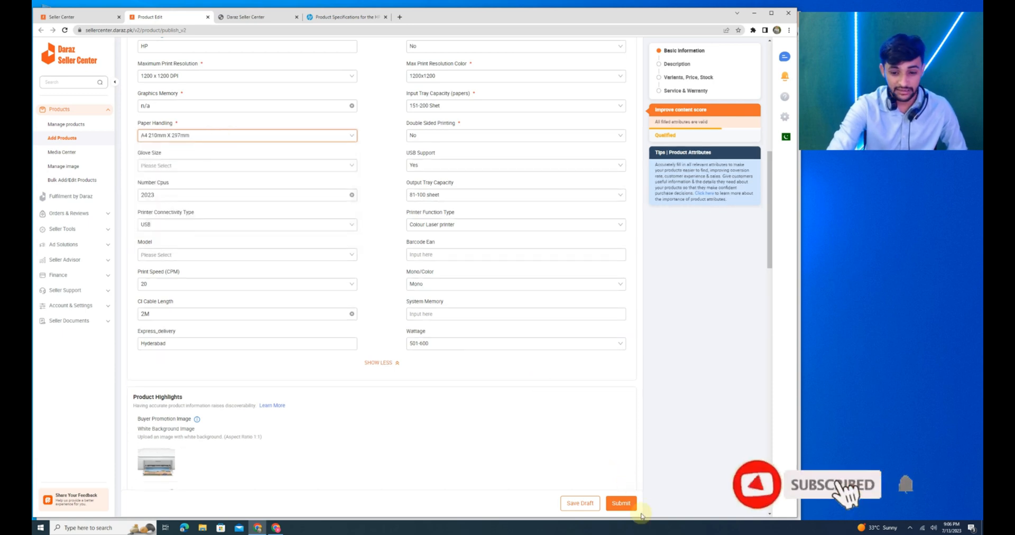
{"action": "left_click", "coordinate": [622, 505]}
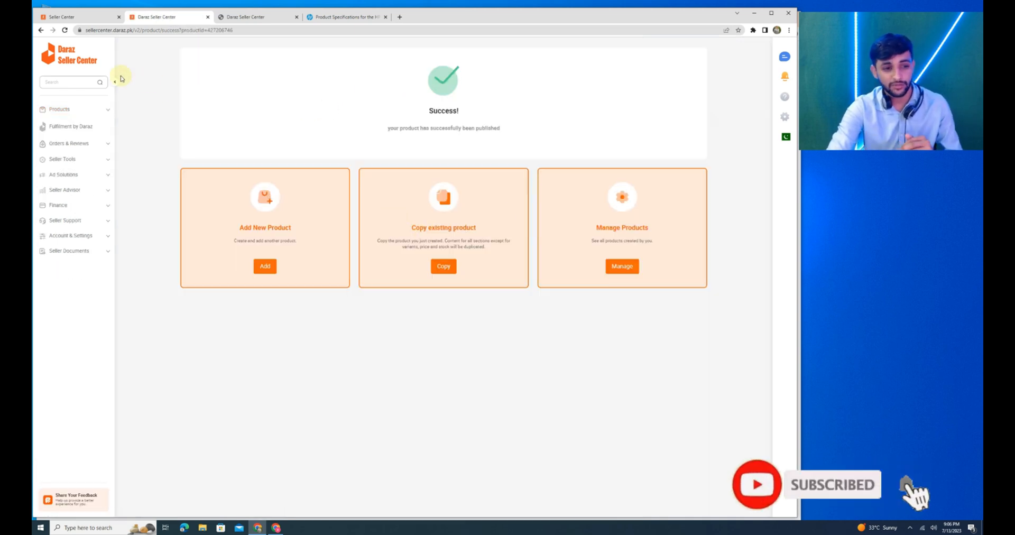
- Go to Products > Manage products and check the HP DeskJet 2320 under Pending QC and All
{"action": "left_click", "coordinate": [64, 61]}
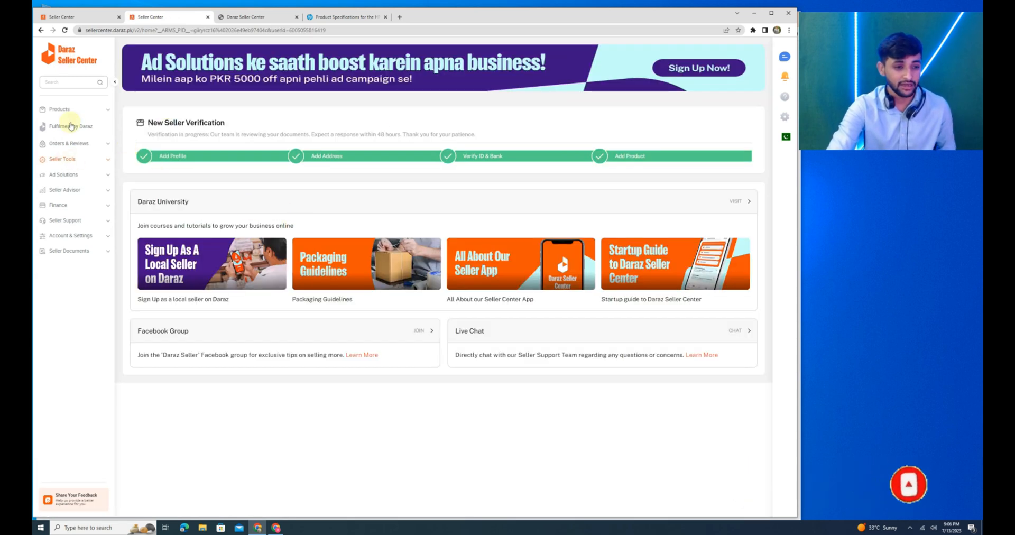
{"action": "left_click", "coordinate": [82, 110]}
{"action": "left_click", "coordinate": [64, 125]}
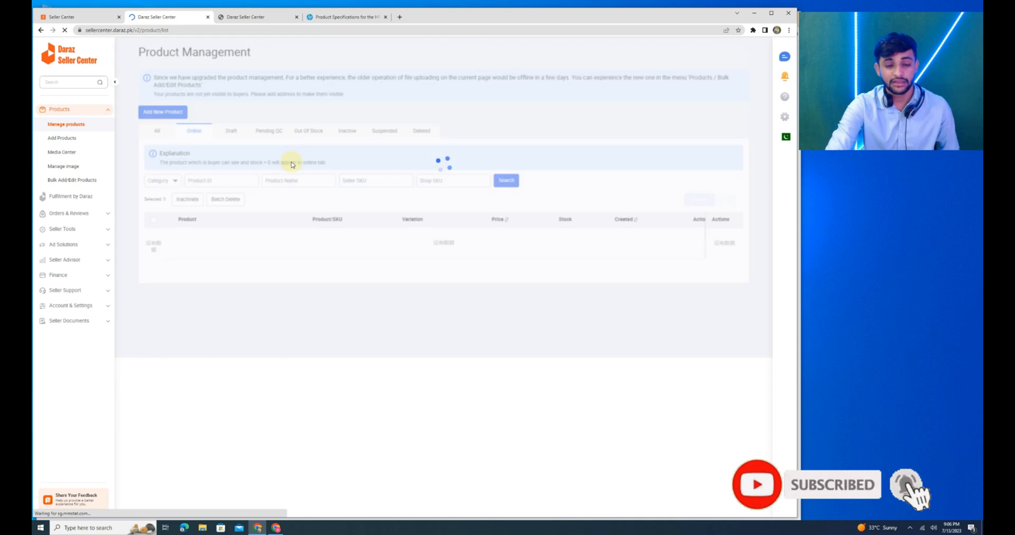
{"action": "left_click", "coordinate": [272, 131]}
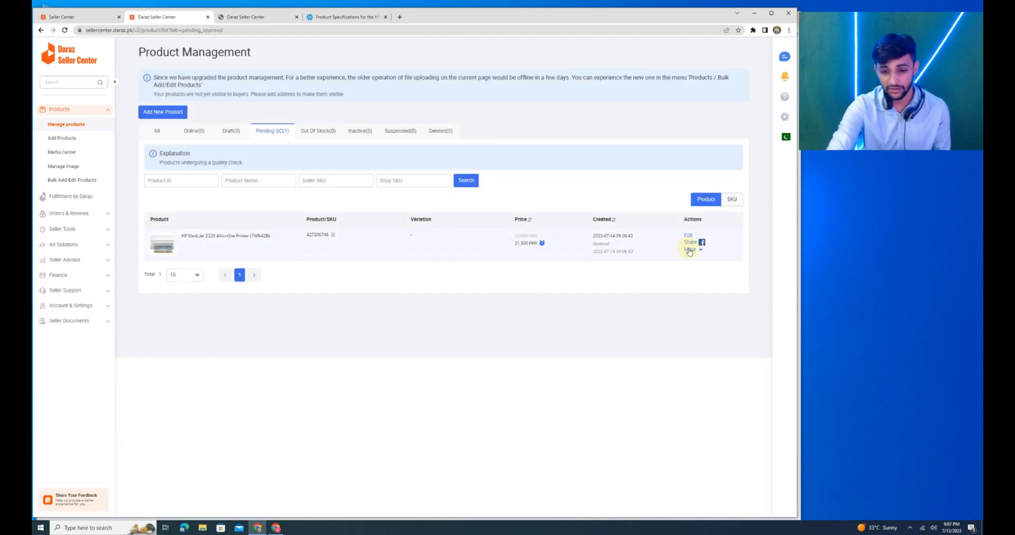
{"action": "left_click", "coordinate": [157, 131]}
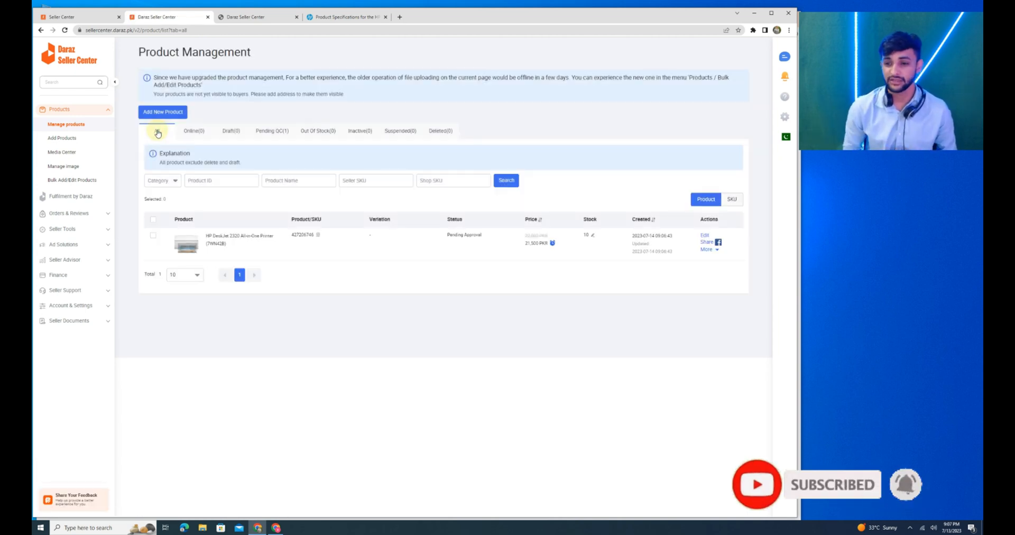